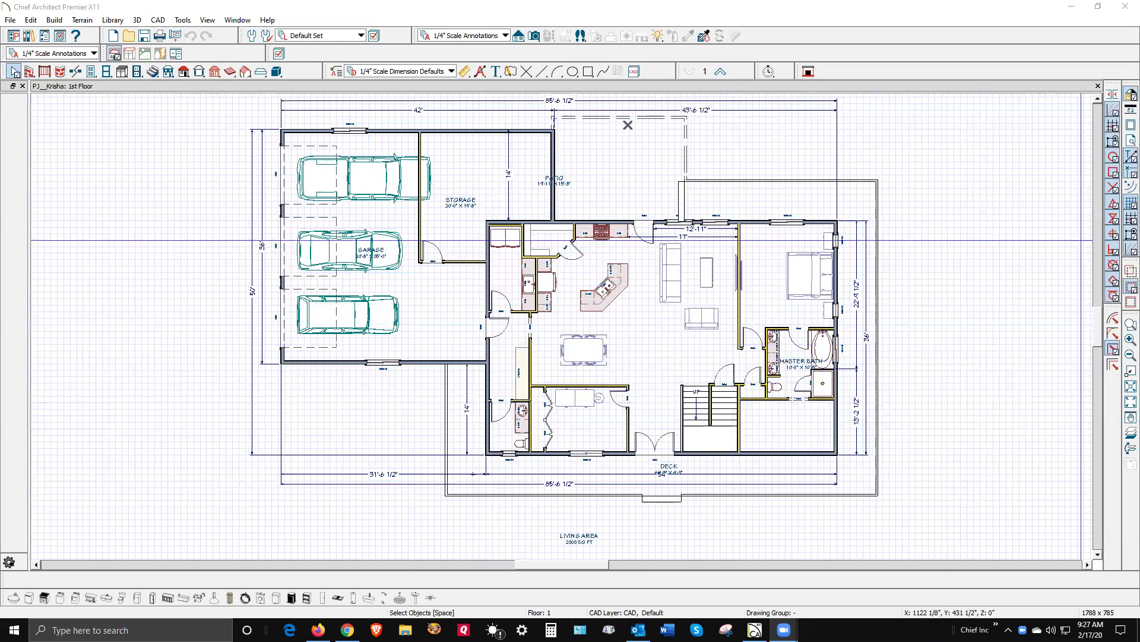
Hide the reference grid in the first-floor plan view.
left_click(1124, 221)
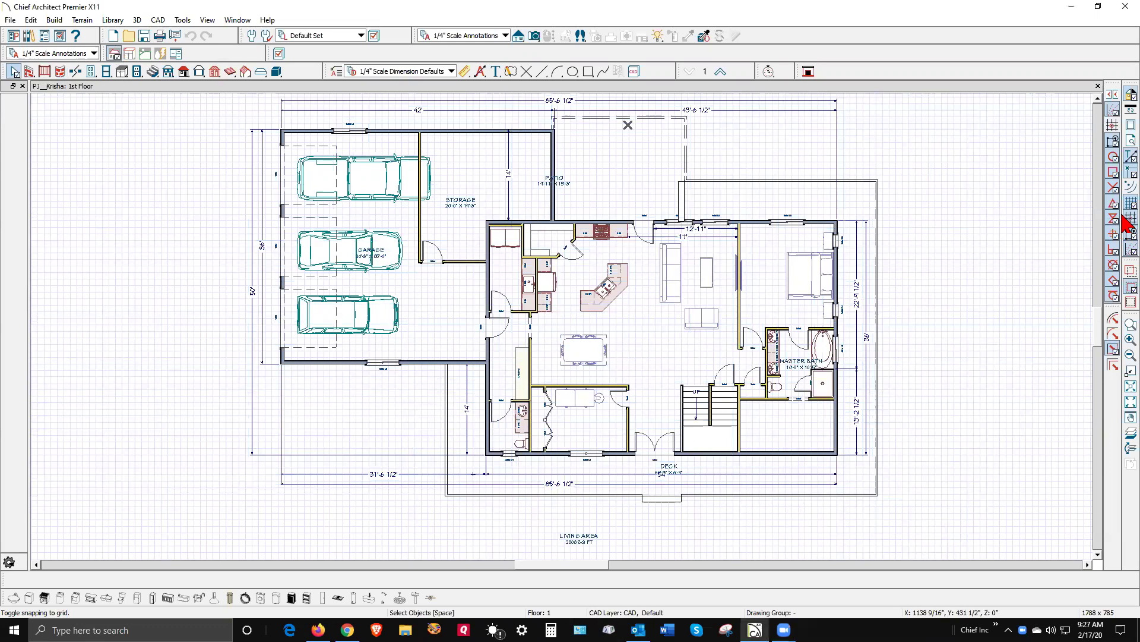
left_click(1125, 207)
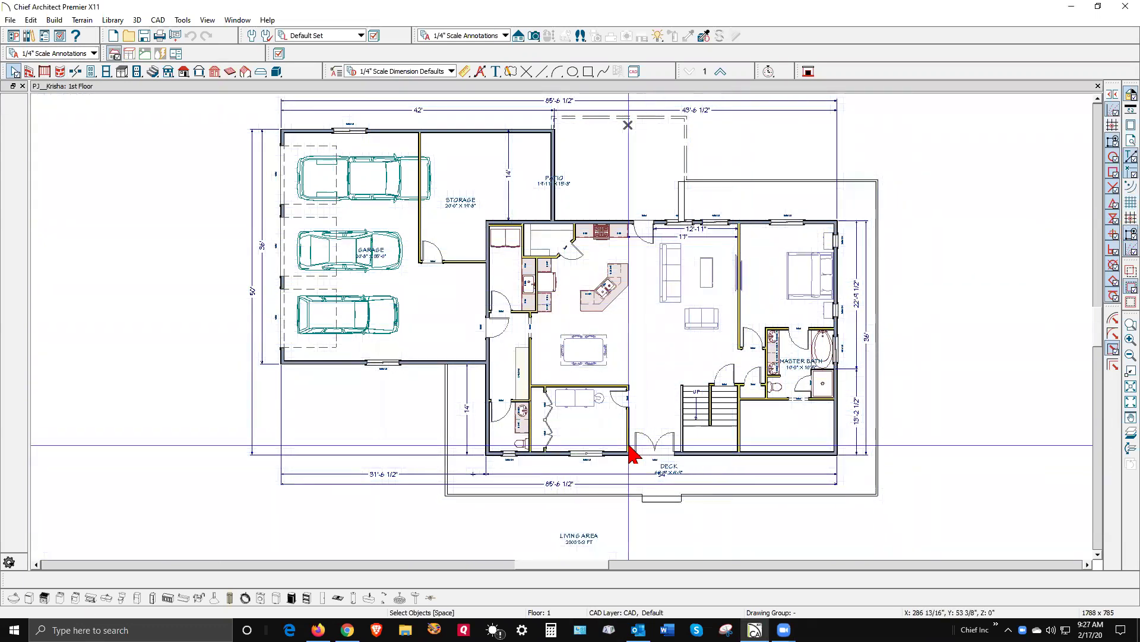
scroll(491, 288, "down", 1)
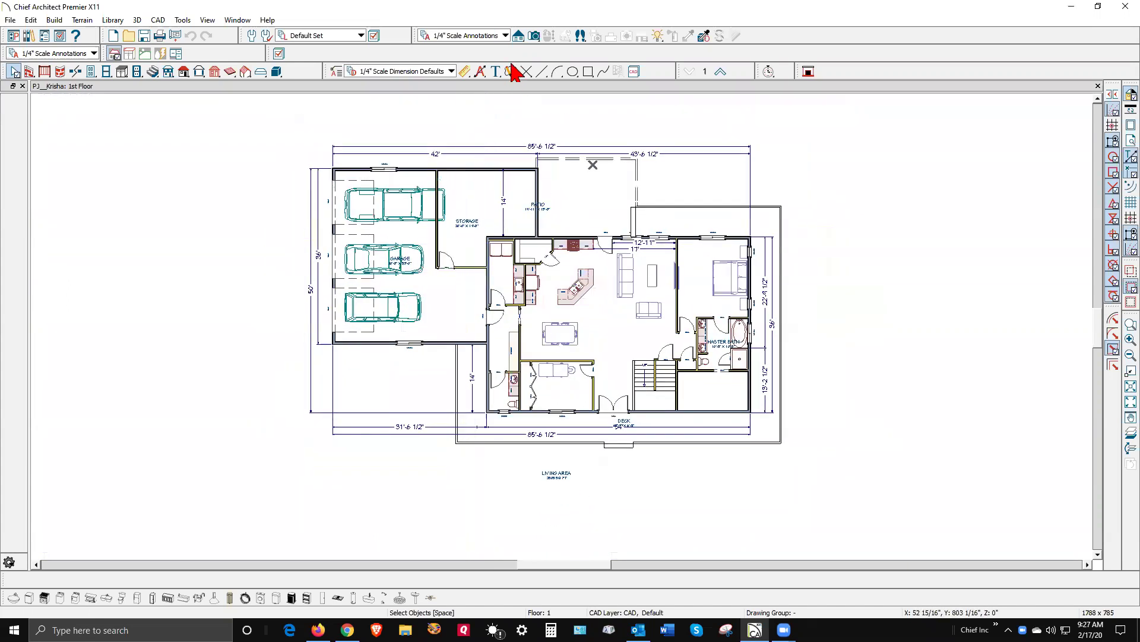
Create a perspective full overview without replacing the missing files, and examine the roof junction between the back patio and garage.
left_click(534, 36)
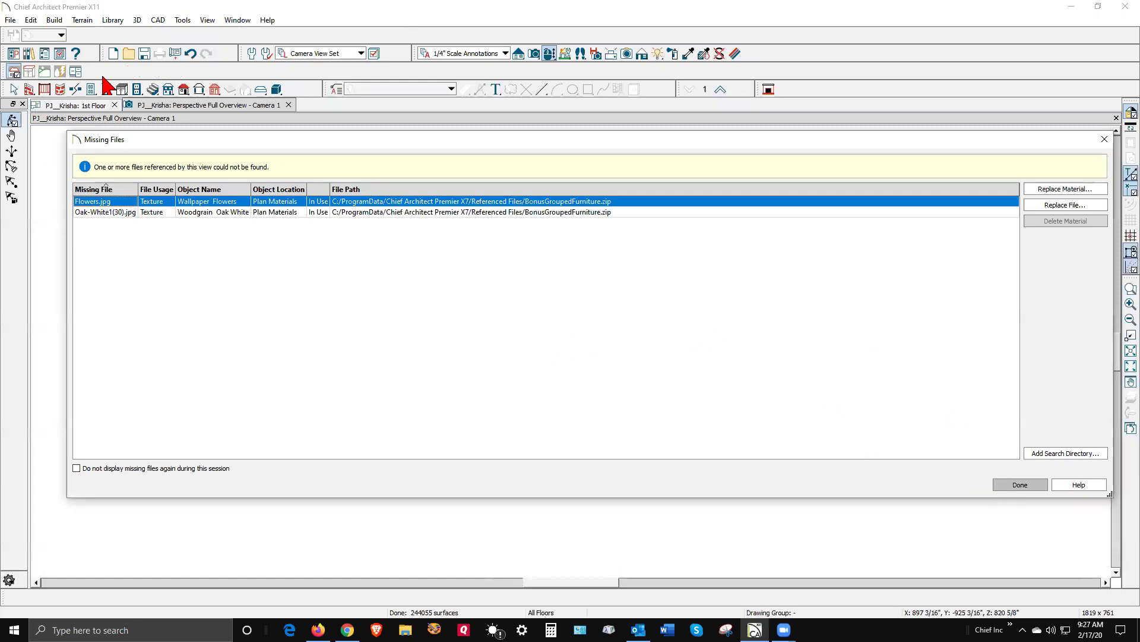
left_click(1020, 484)
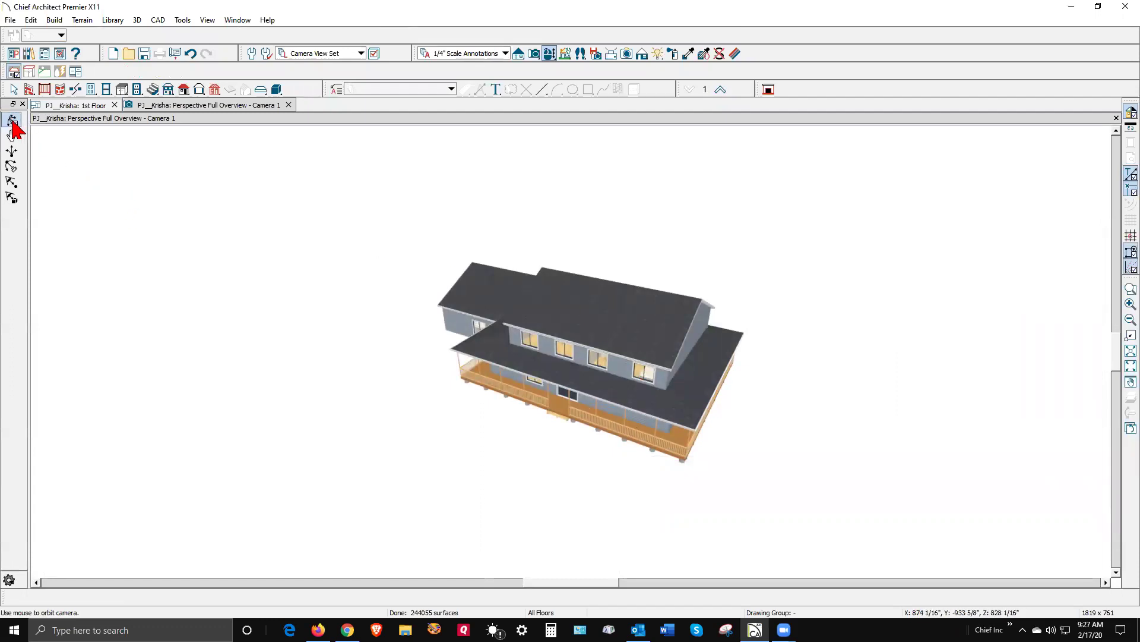
left_click_drag(515, 318, 390, 329)
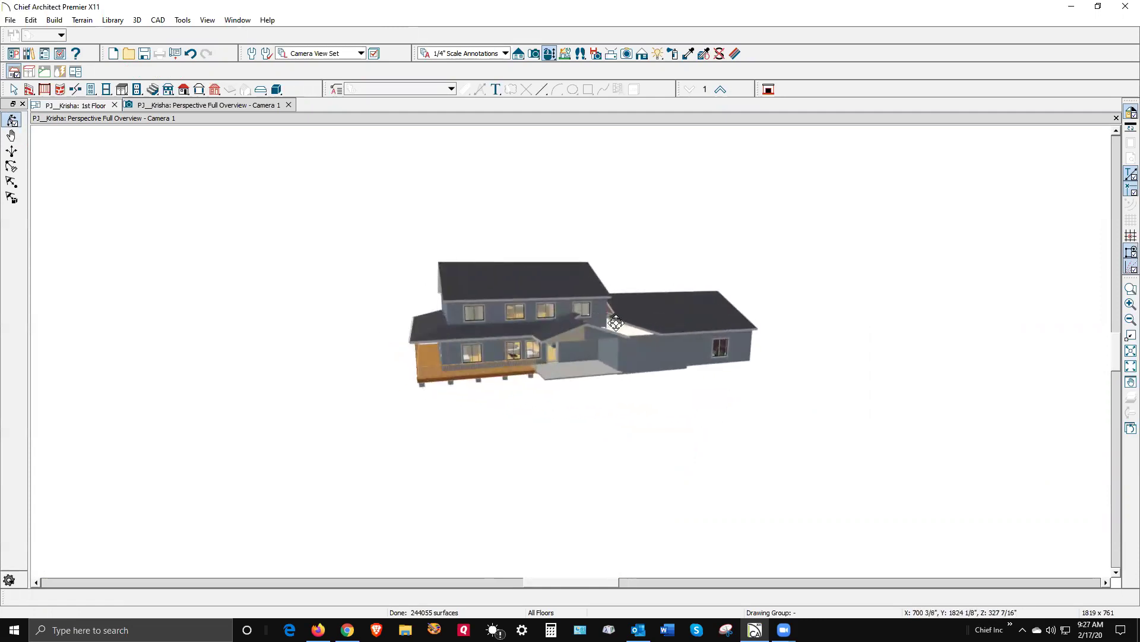
scroll(611, 330, "up", 5)
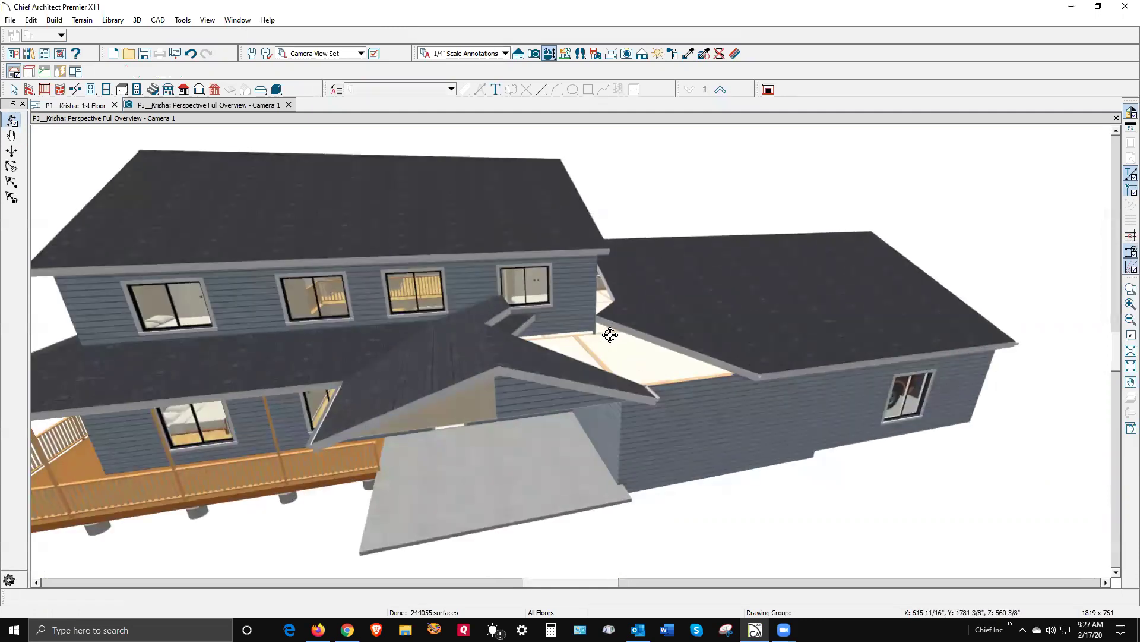
scroll(552, 349, "down", 3)
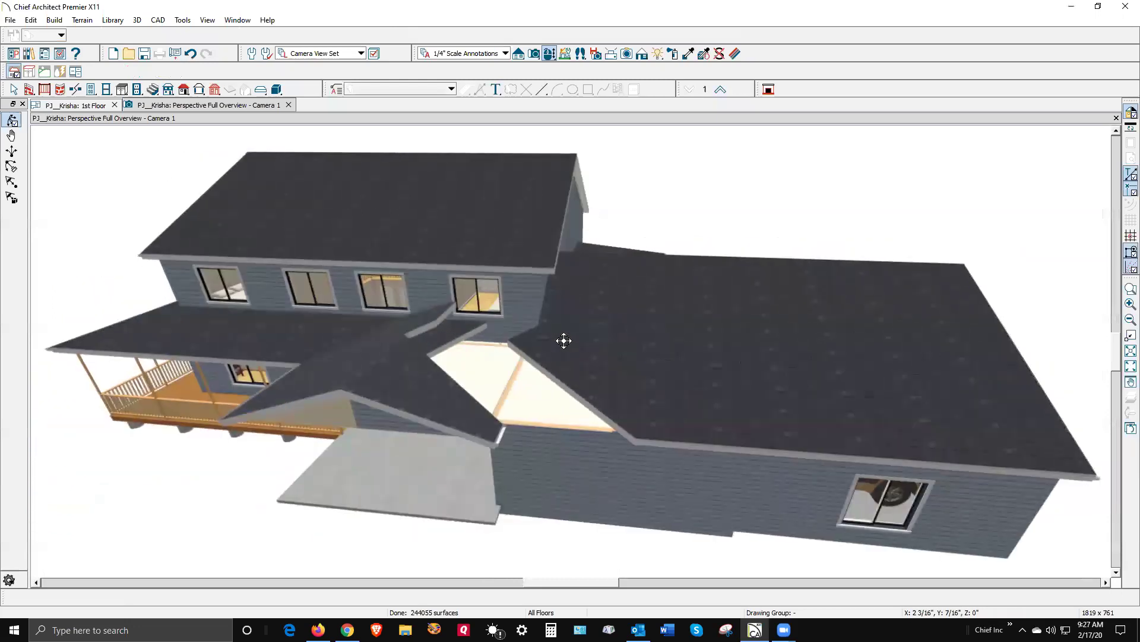
mouse_move(564, 340)
left_mouse_down()
mouse_move(598, 303)
mouse_move(583, 333)
left_mouse_up()
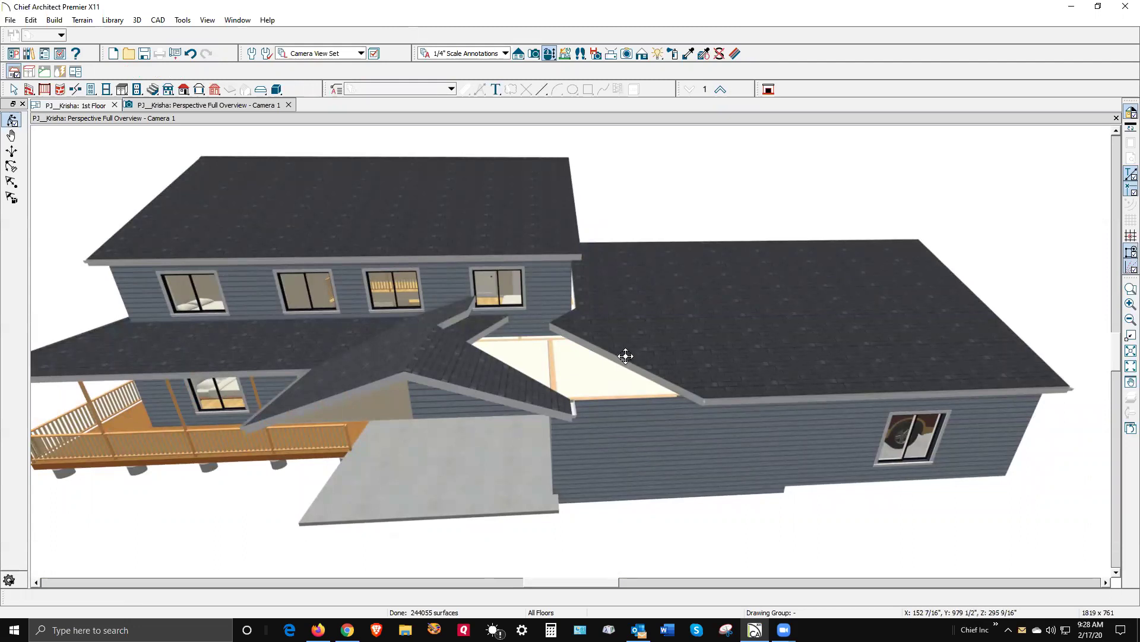
left_click_drag(626, 355, 547, 356)
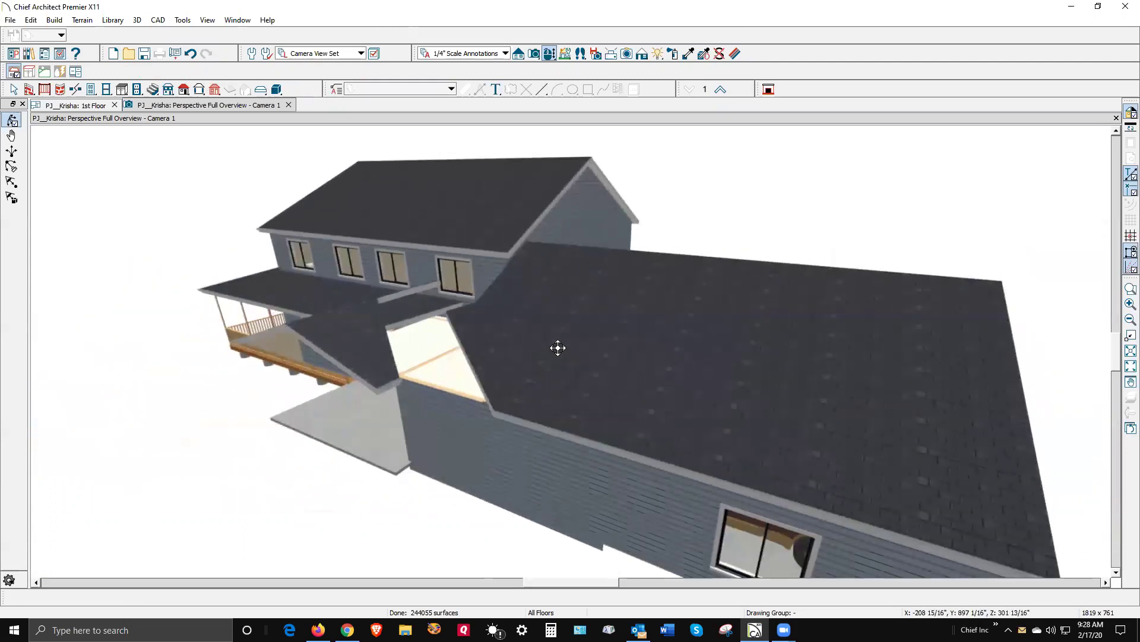
scroll(548, 220, "down", 3)
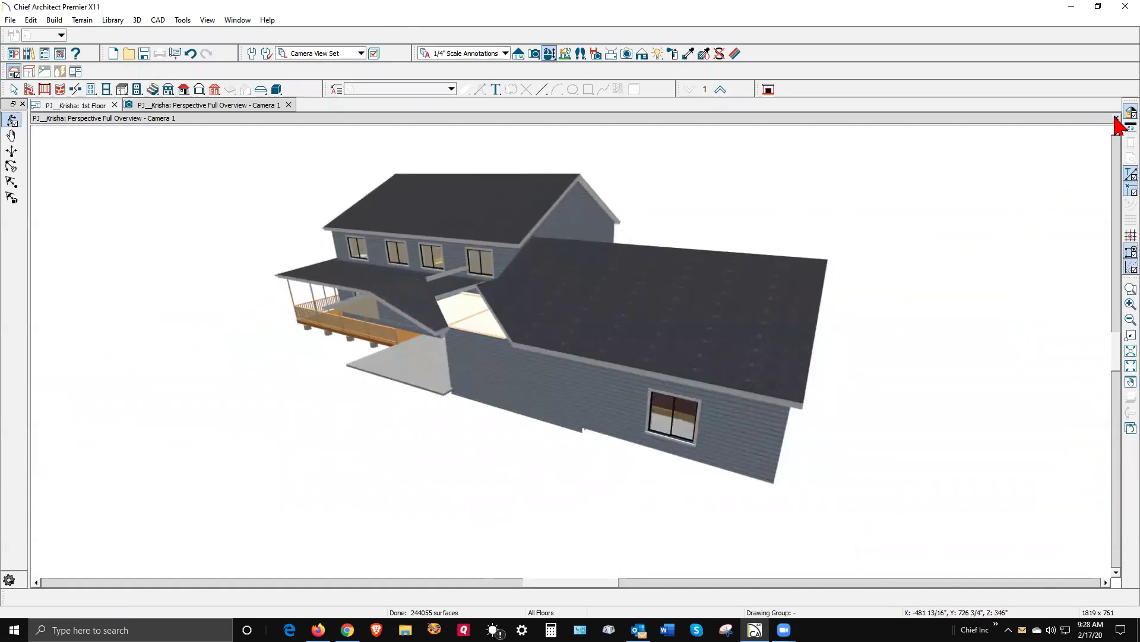
Replace the full overview with a perspective floor overview and examine the first-floor layout from the garage end.
key("ctrl+w")
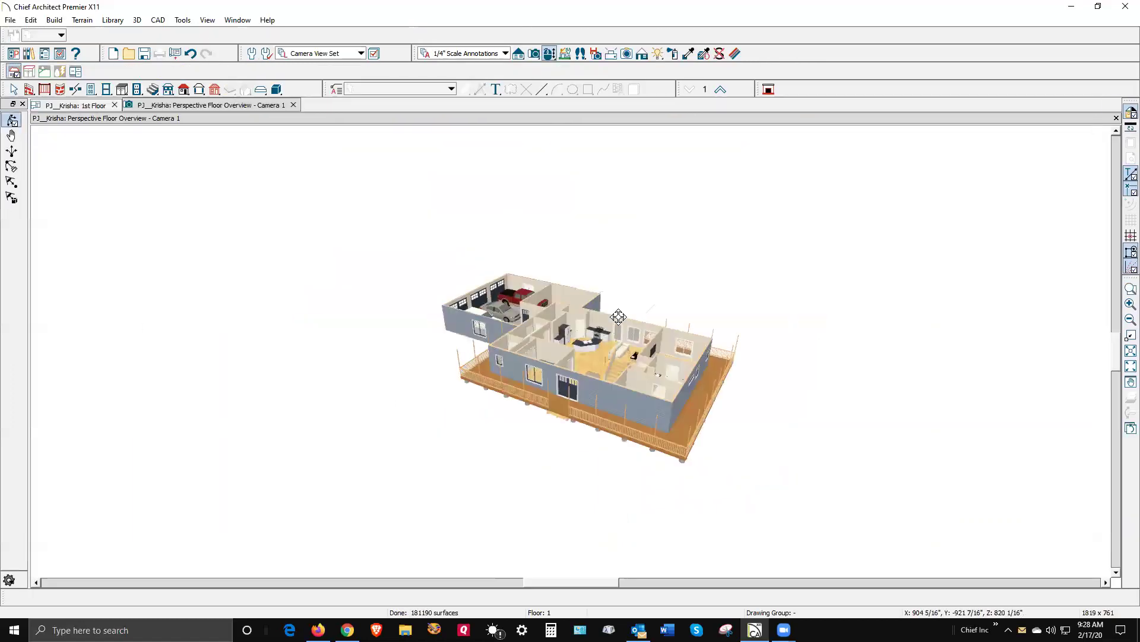
left_click_drag(616, 316, 793, 362)
scroll(588, 341, "up", 3)
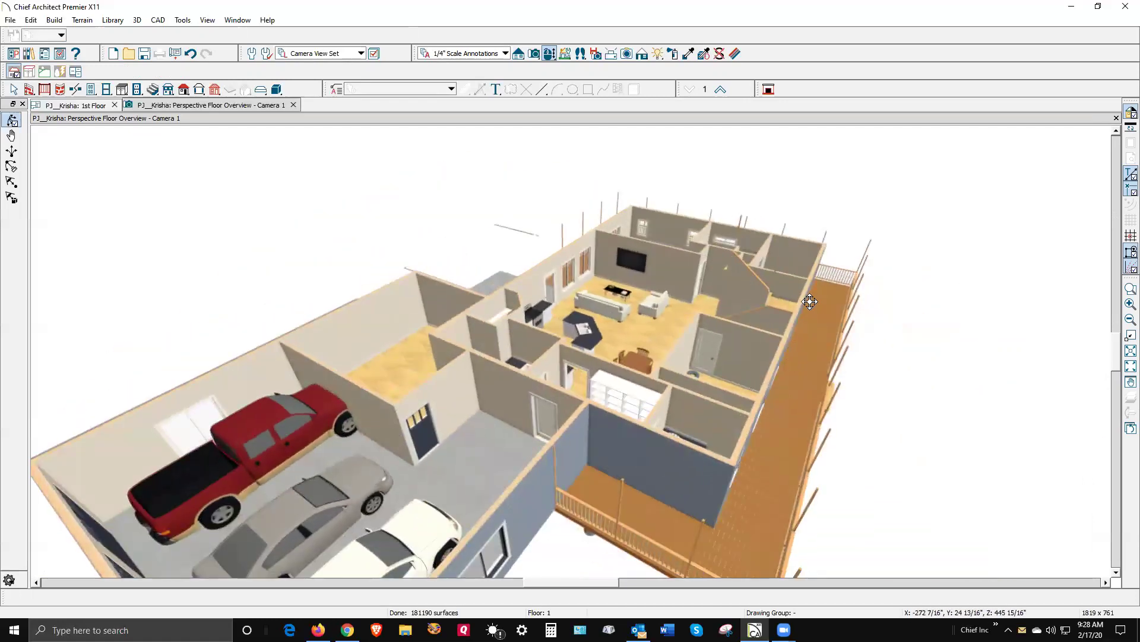
scroll(810, 301, "down", 2)
left_click_drag(661, 386, 772, 345)
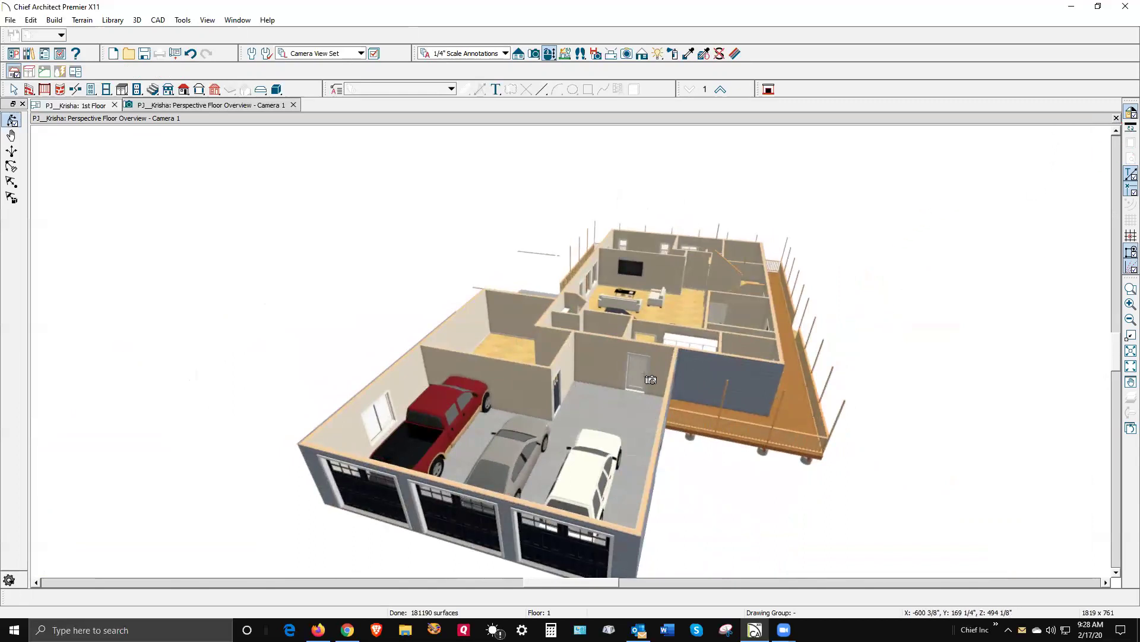
Replace the floor overview with a perspective full overview of the house and render it as a line-drawing Vector View.
key("ctrl+w")
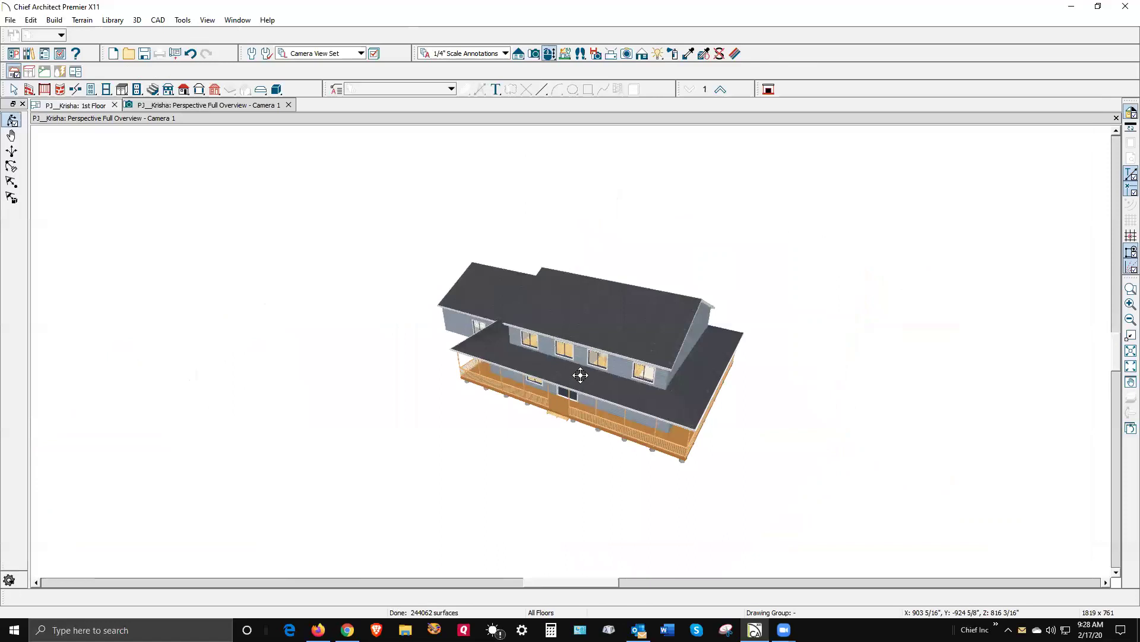
left_click_drag(581, 373, 714, 343)
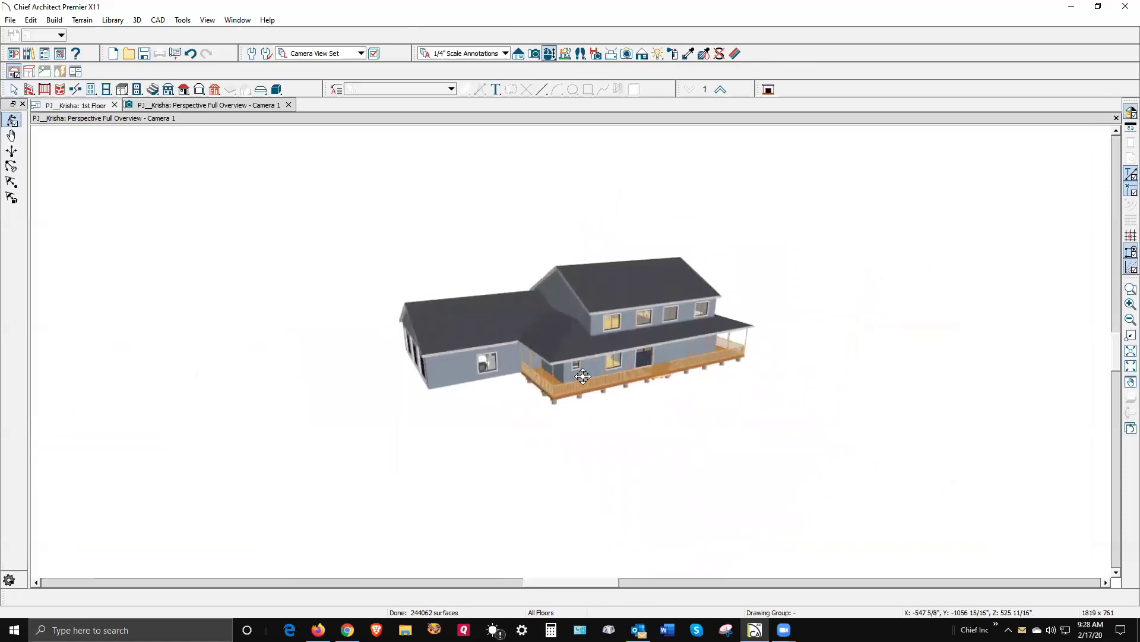
scroll(579, 309, "up", 3)
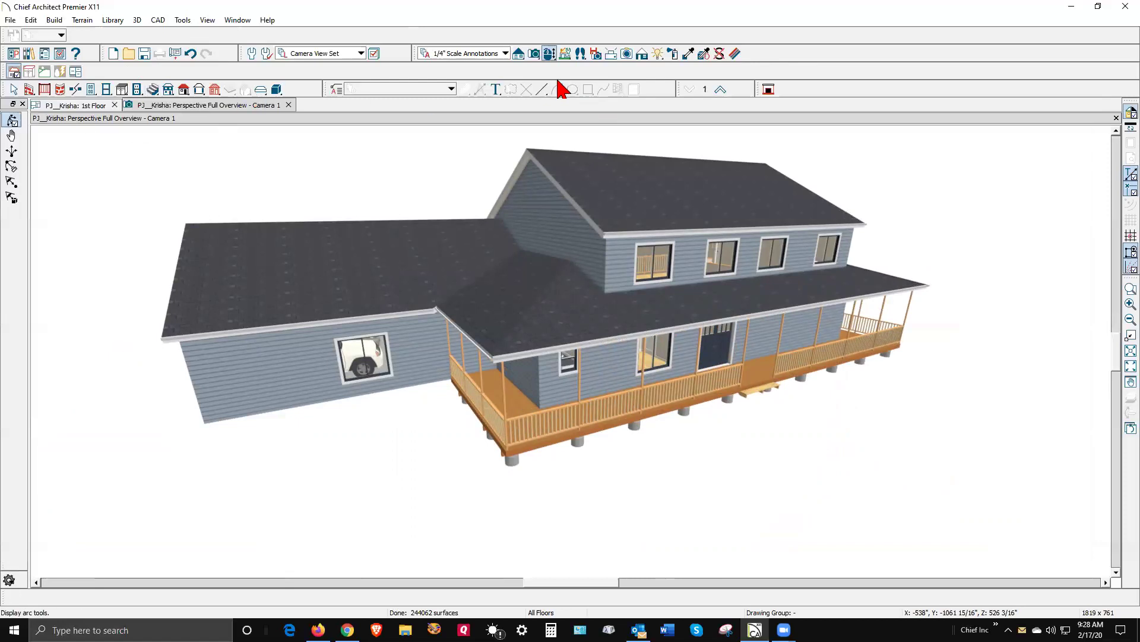
left_click(642, 55)
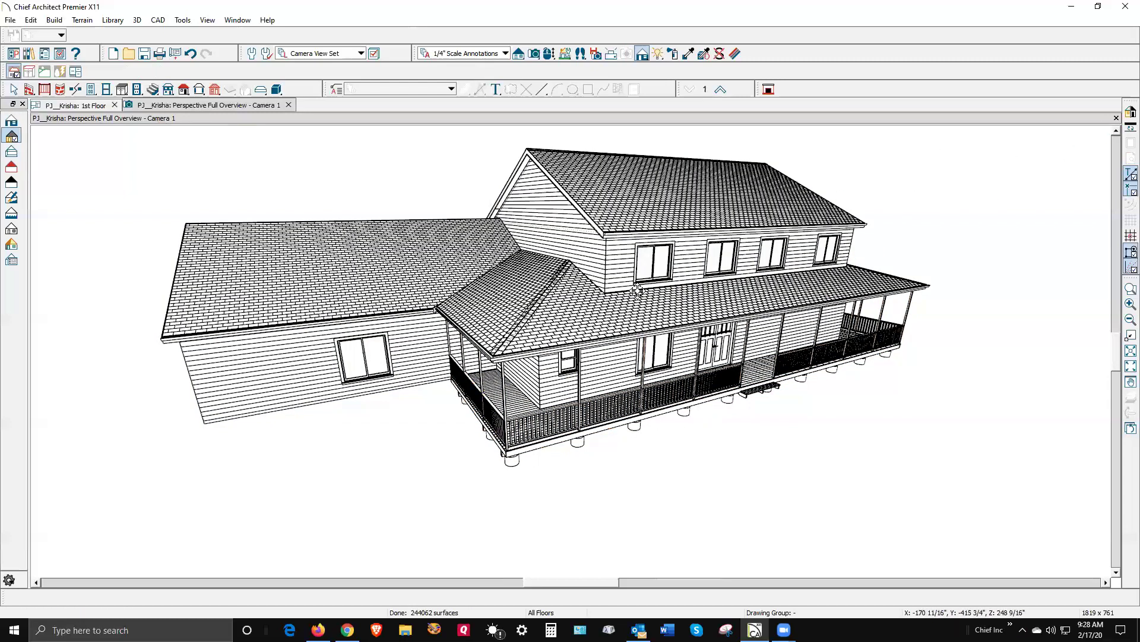
Join the patio gable's garage-side roof plane to the slanted edge of the garage roof plane.
scroll(611, 281, "down", 2)
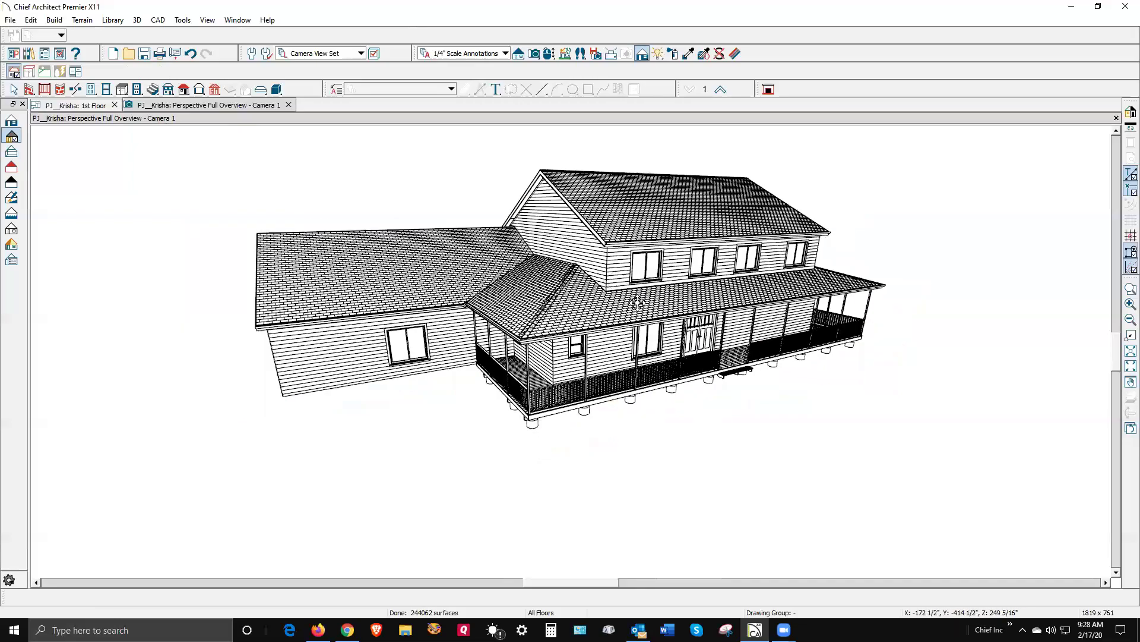
left_click_drag(639, 304, 453, 336)
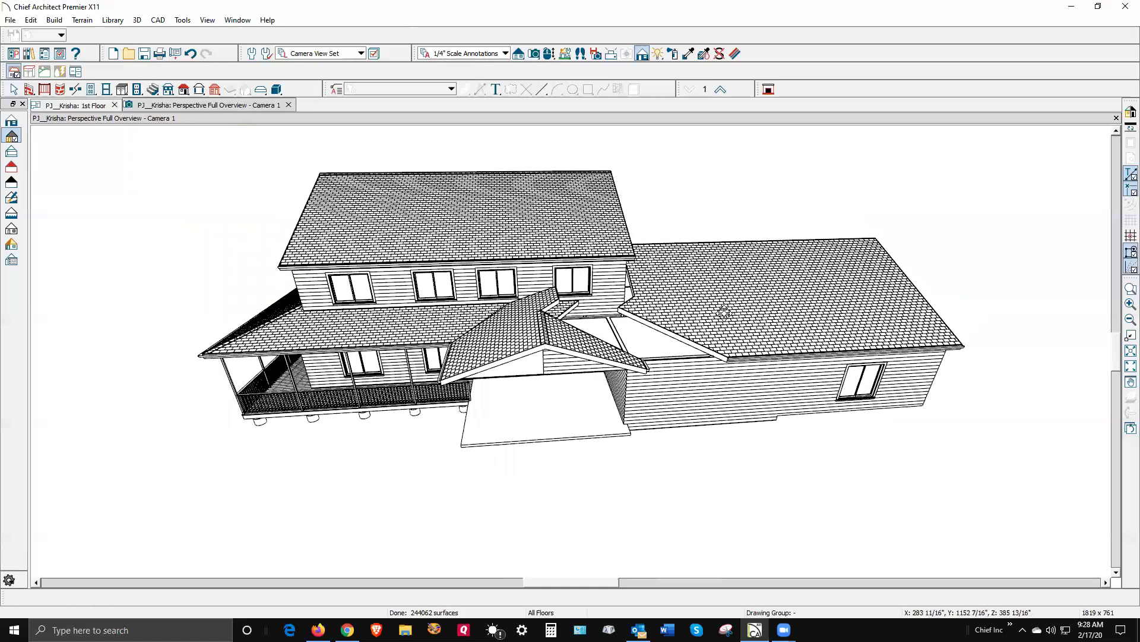
scroll(652, 315, "up", 3)
key("space")
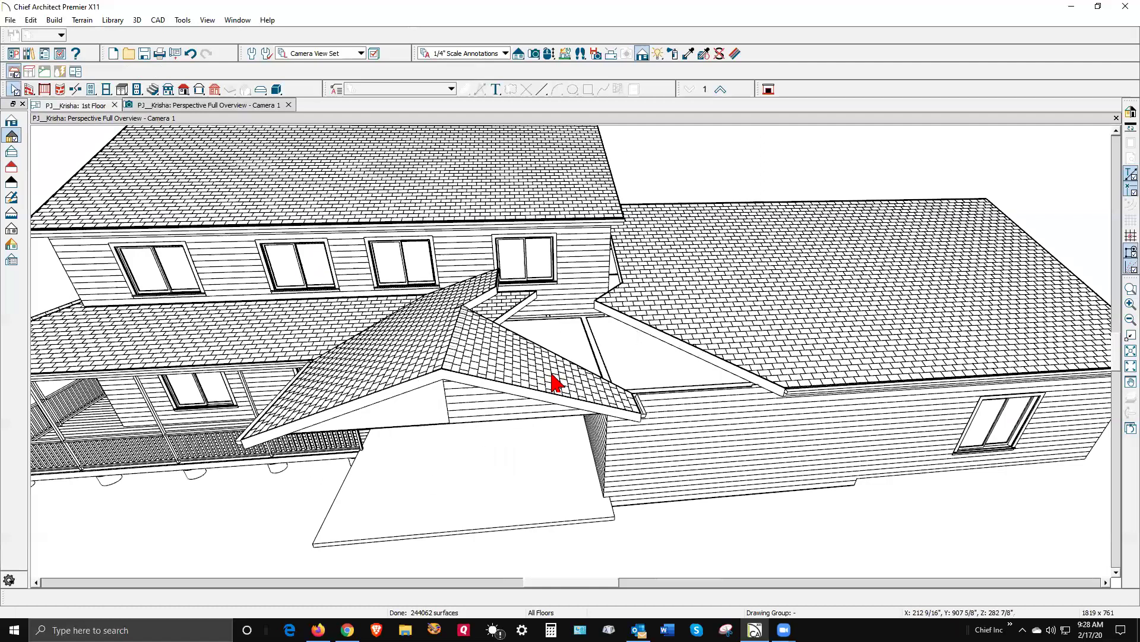
right_click(566, 370)
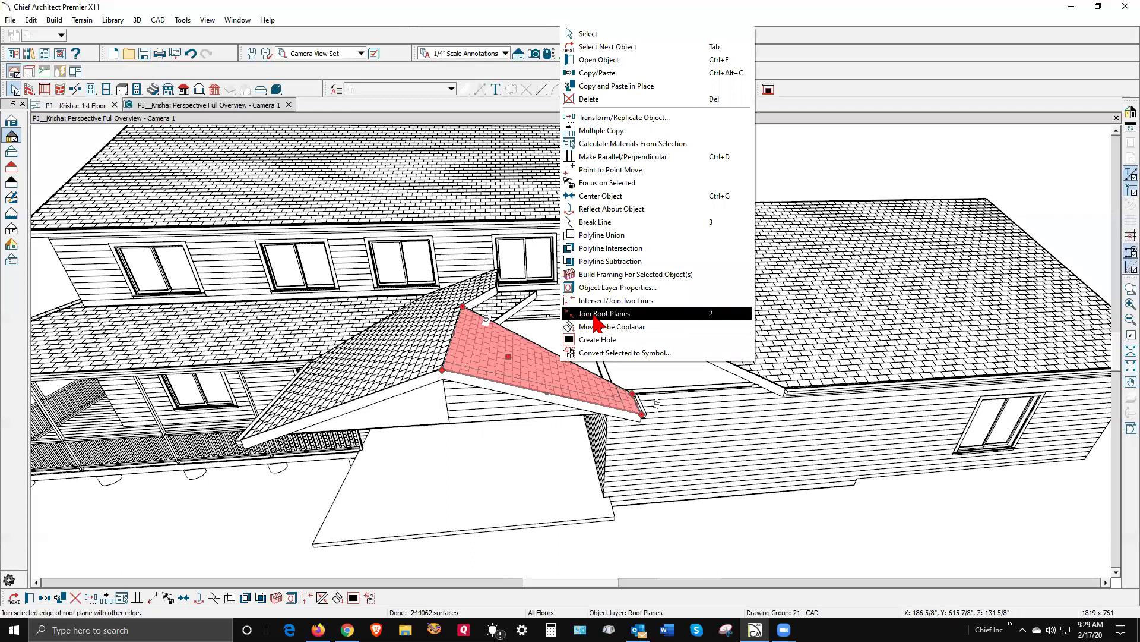
left_click(689, 311)
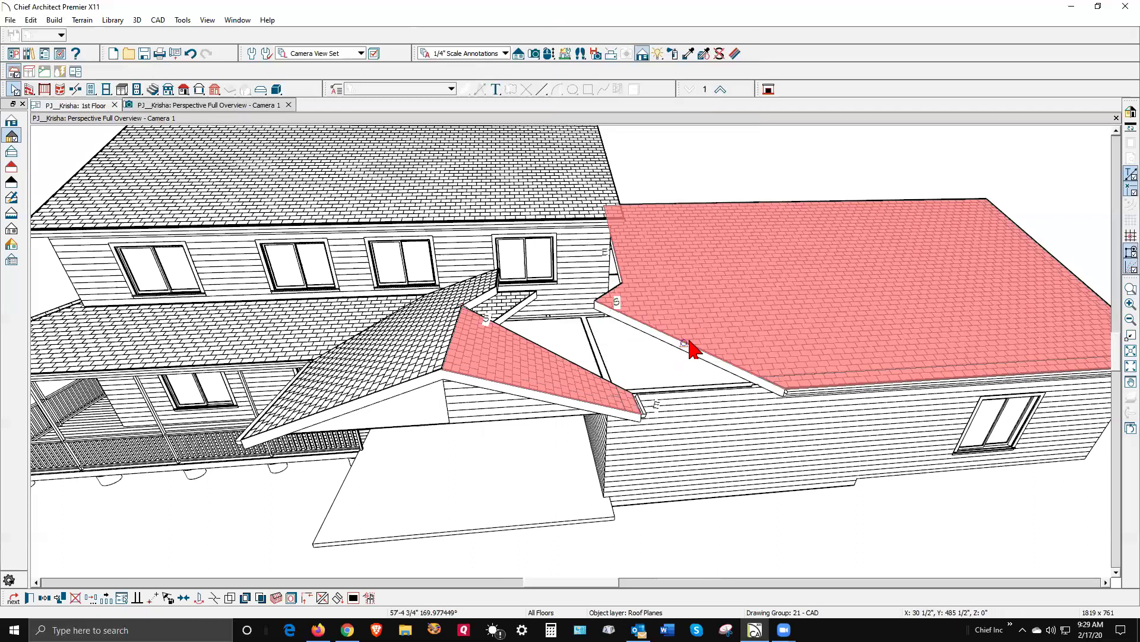
left_click(689, 343, "shift")
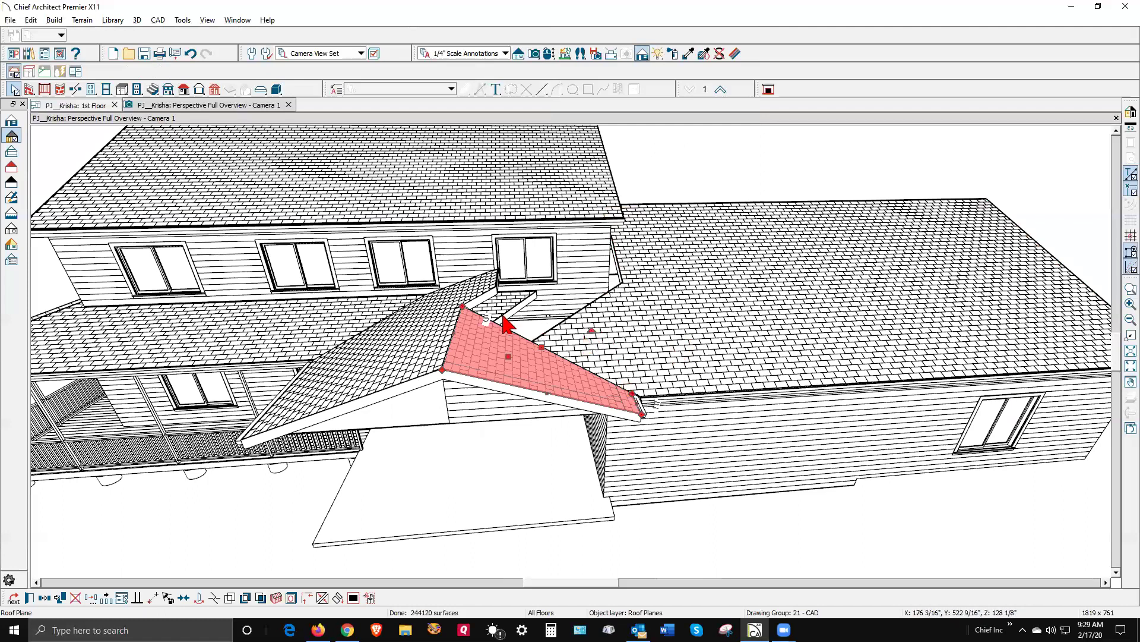
Pull the porch roof plane's end back from the patio gable and join it to the gable's adjacent roof plane.
left_click(511, 308)
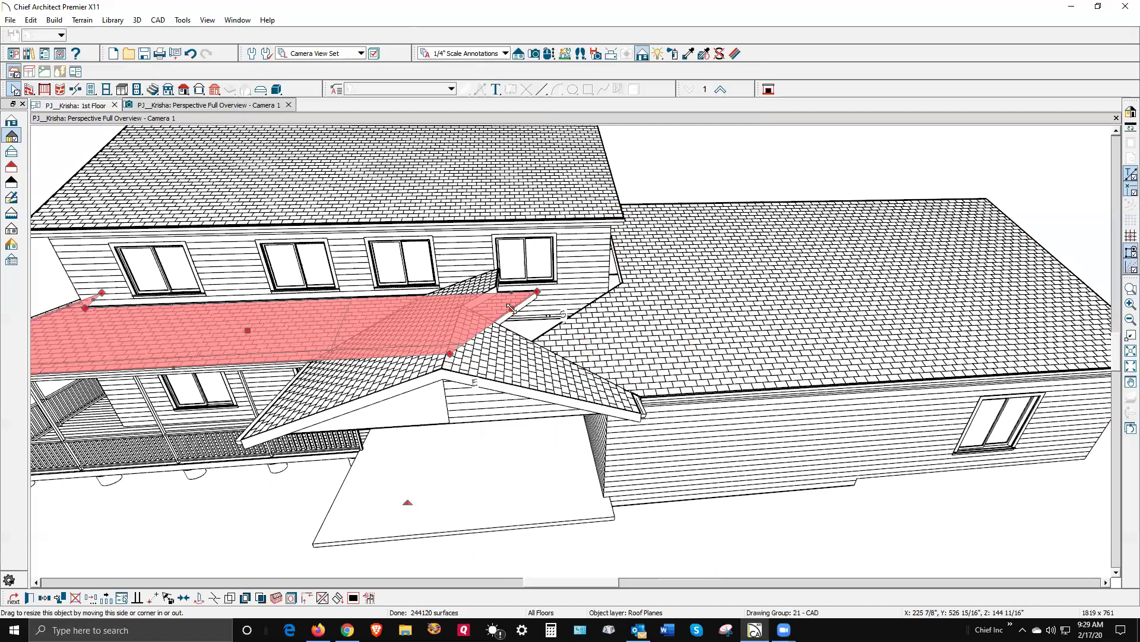
left_click_drag(511, 309, 334, 336)
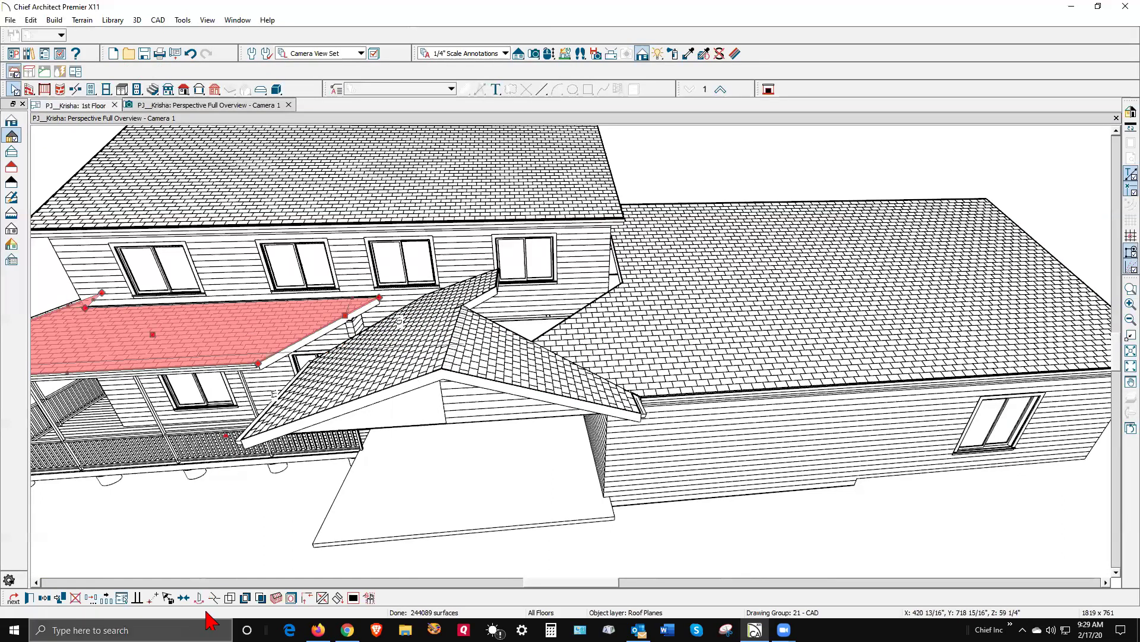
left_click(322, 598)
left_click(366, 344)
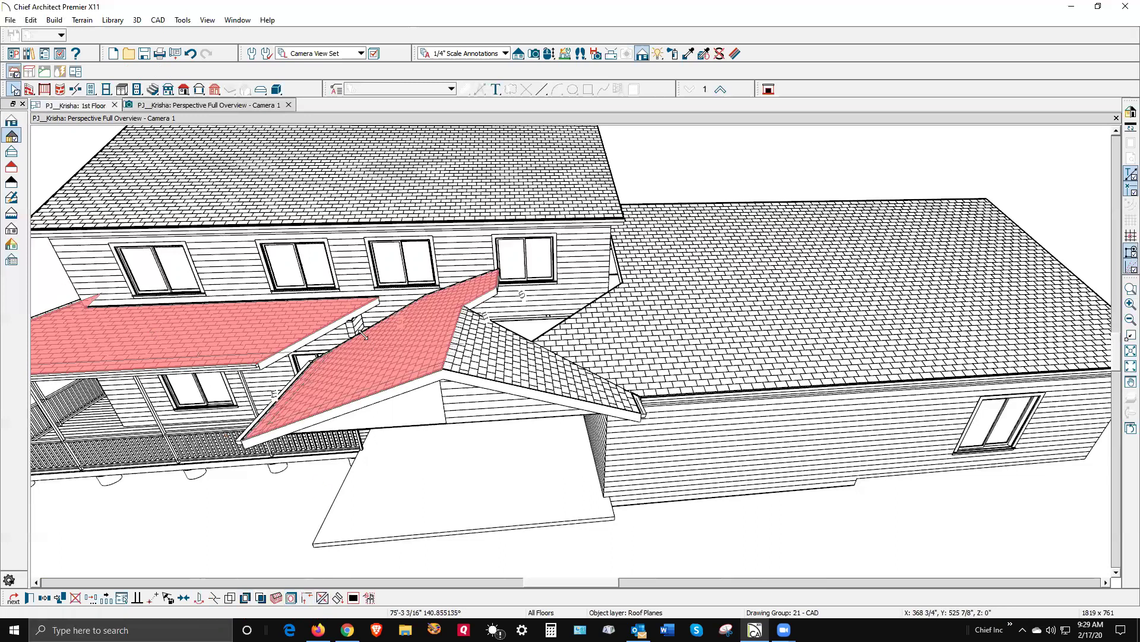
Pull the upper ridge-side corner of the patio gable's porch-side roof plane back toward the gable ridge.
left_click(492, 290)
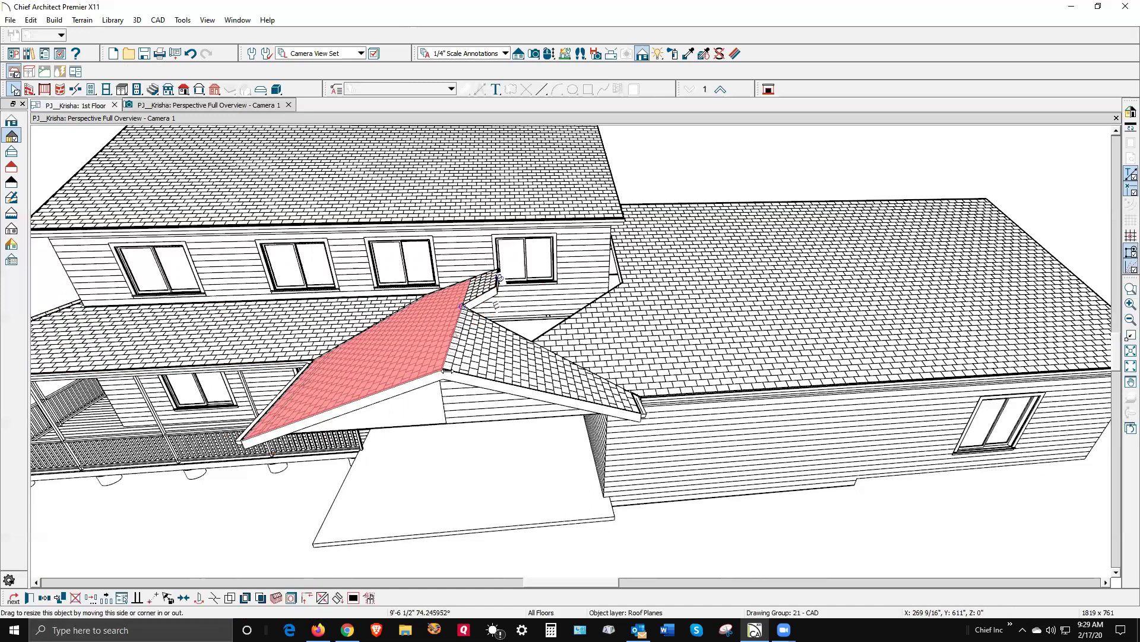
left_click_drag(476, 352, 476, 353)
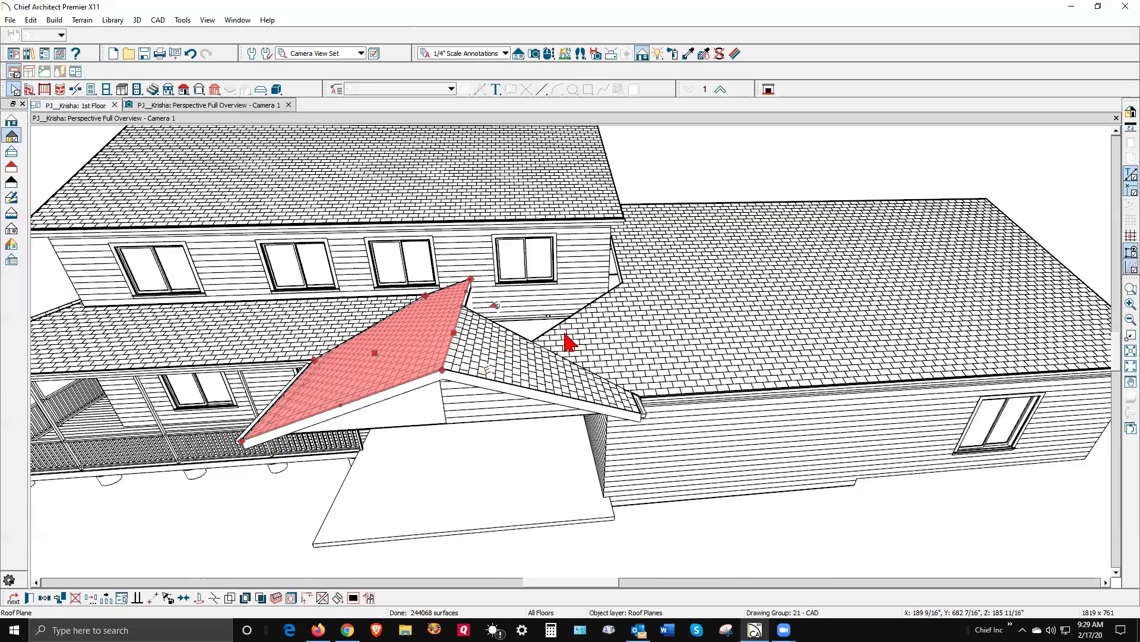
key("Escape")
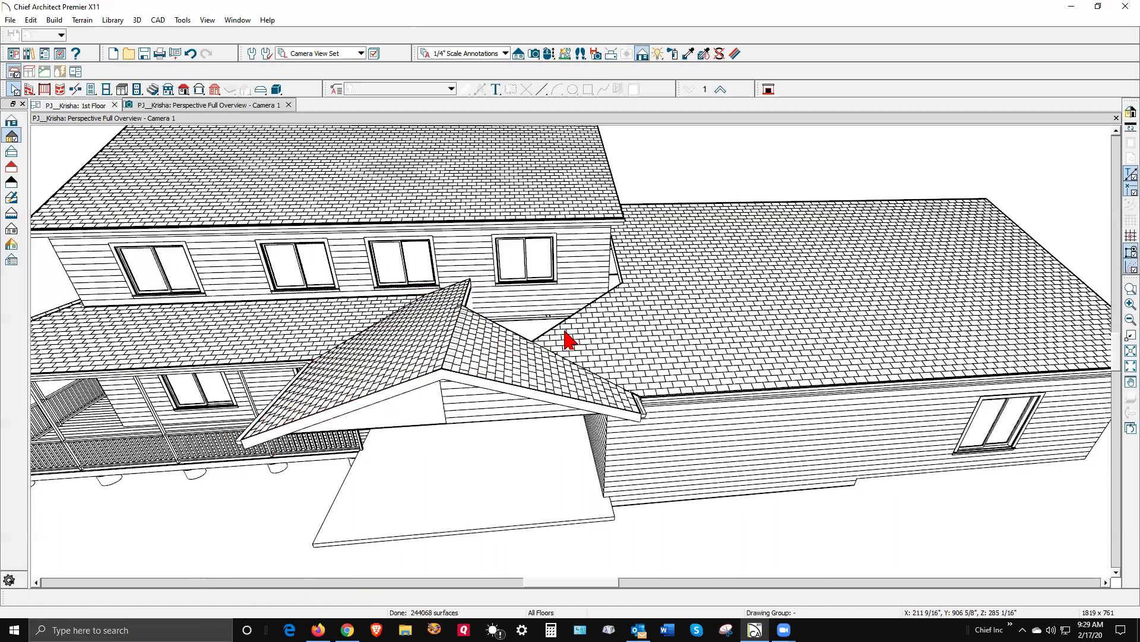
Extend the garage roof plane's corner to the top of the patio gable ridge to close the gap beside the house wall.
left_click(552, 355)
left_click_drag(536, 346, 464, 307)
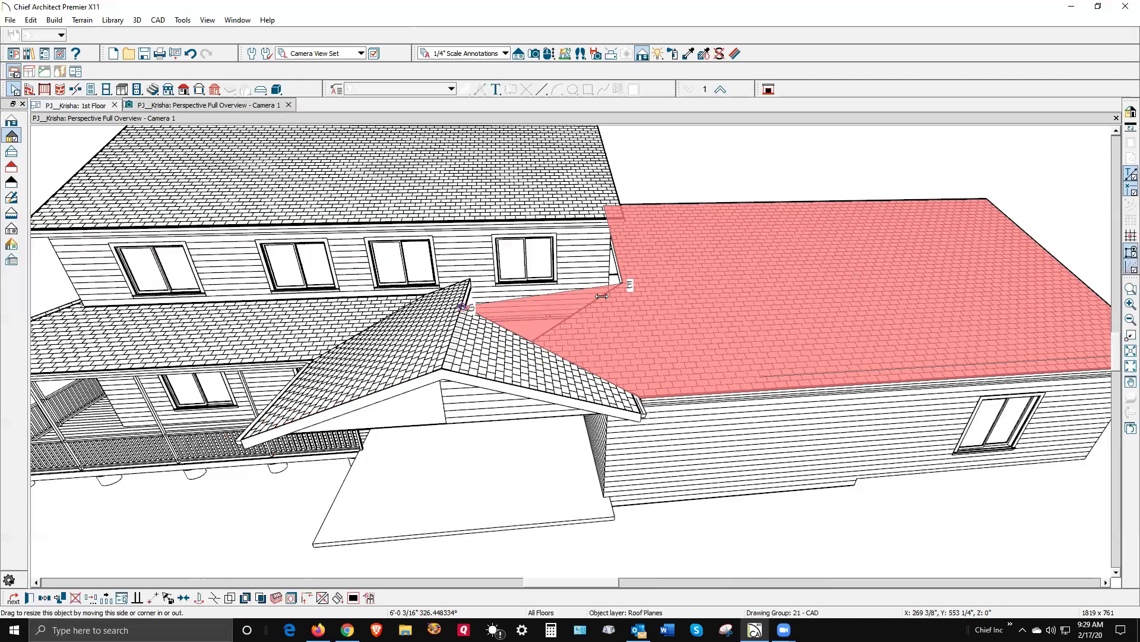
key("Escape")
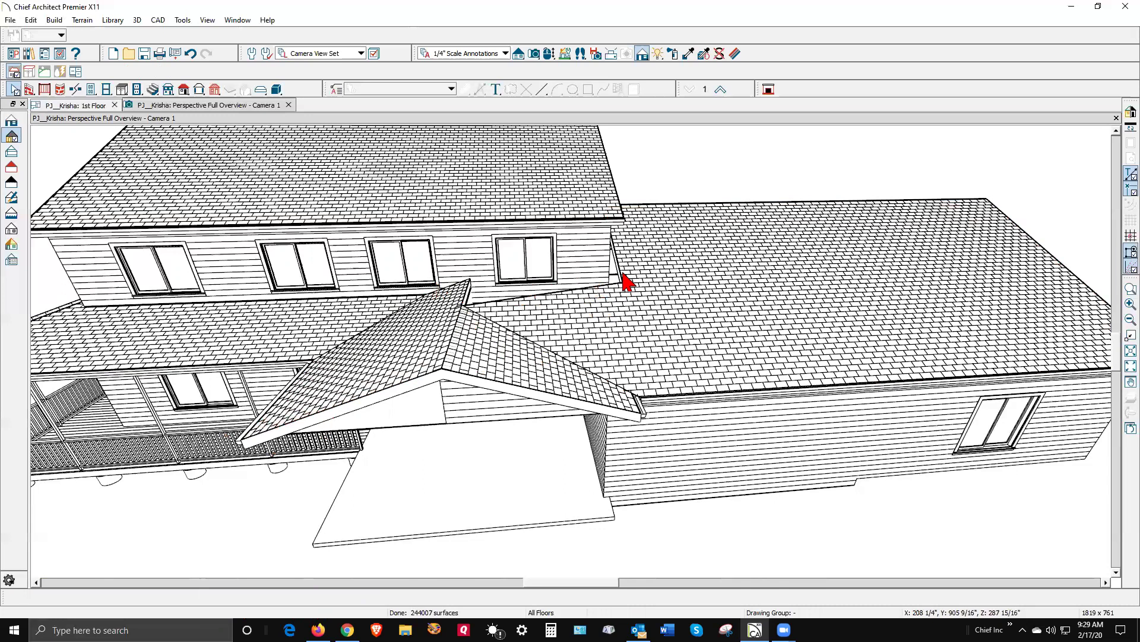
Return to the first-floor plan and turn on display of the Roof Planes layer in the Default Set.
key("ctrl+Tab")
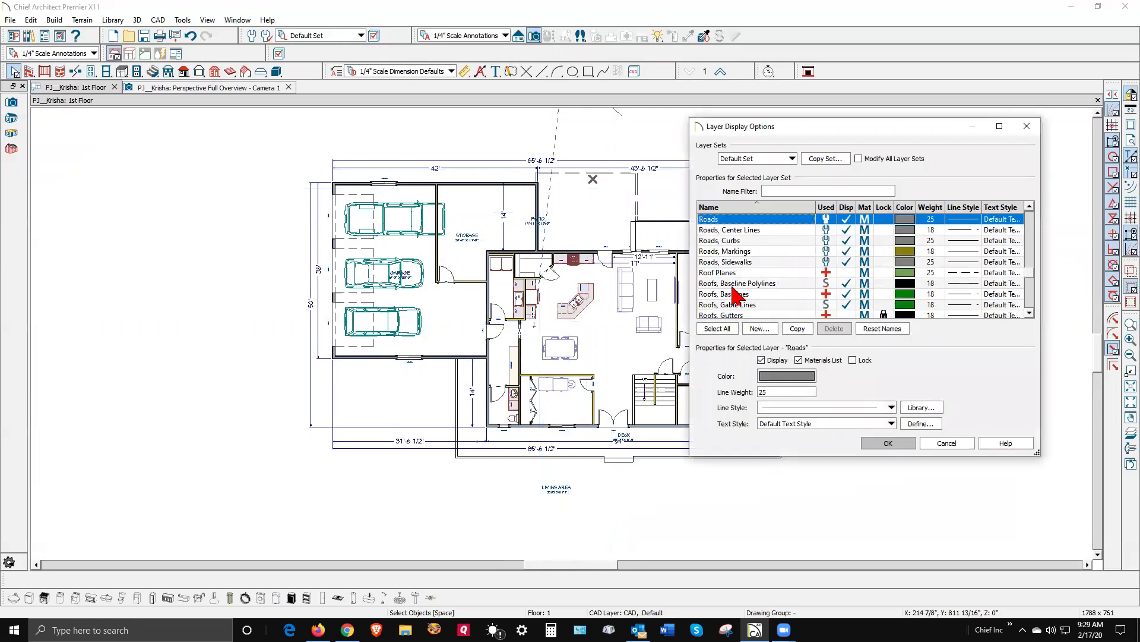
left_click(848, 272)
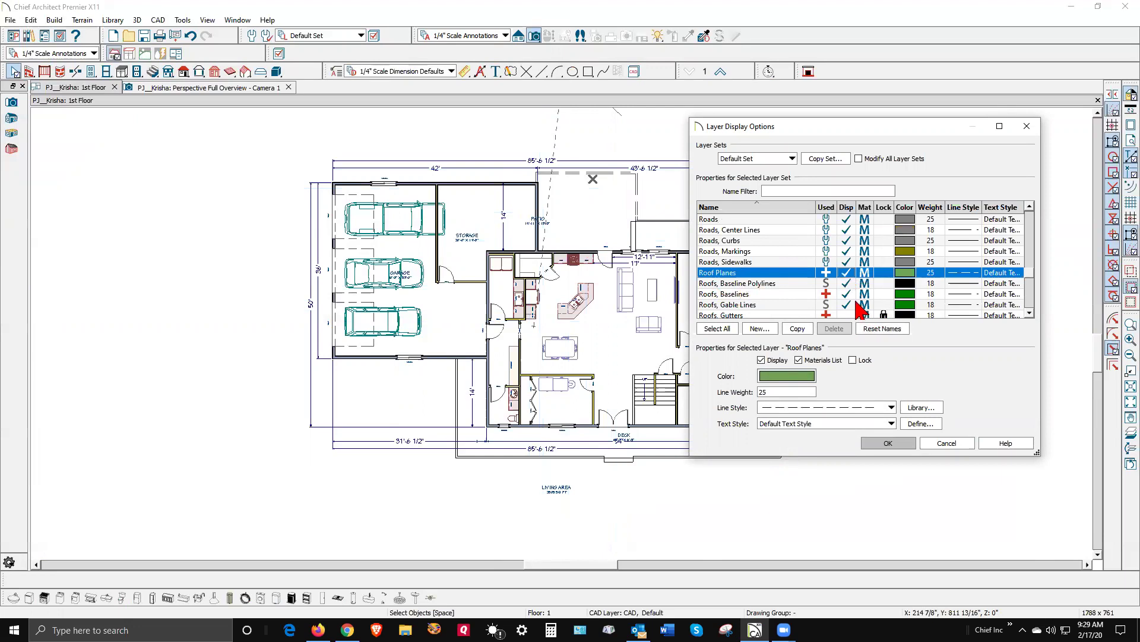
left_click(894, 443)
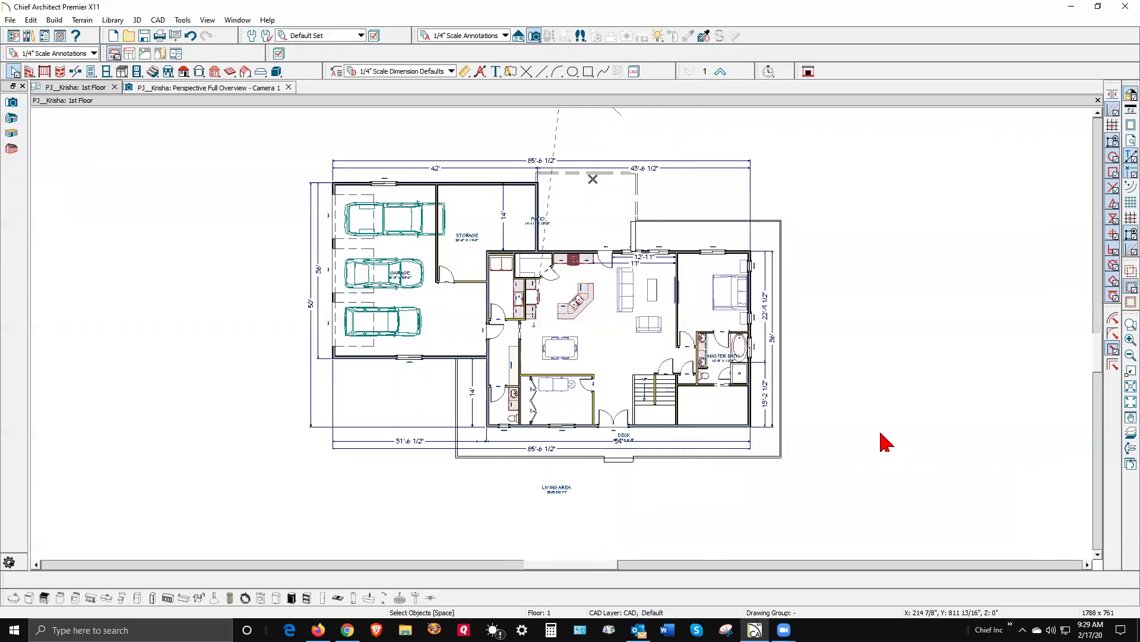
scroll(571, 254, "up", 5)
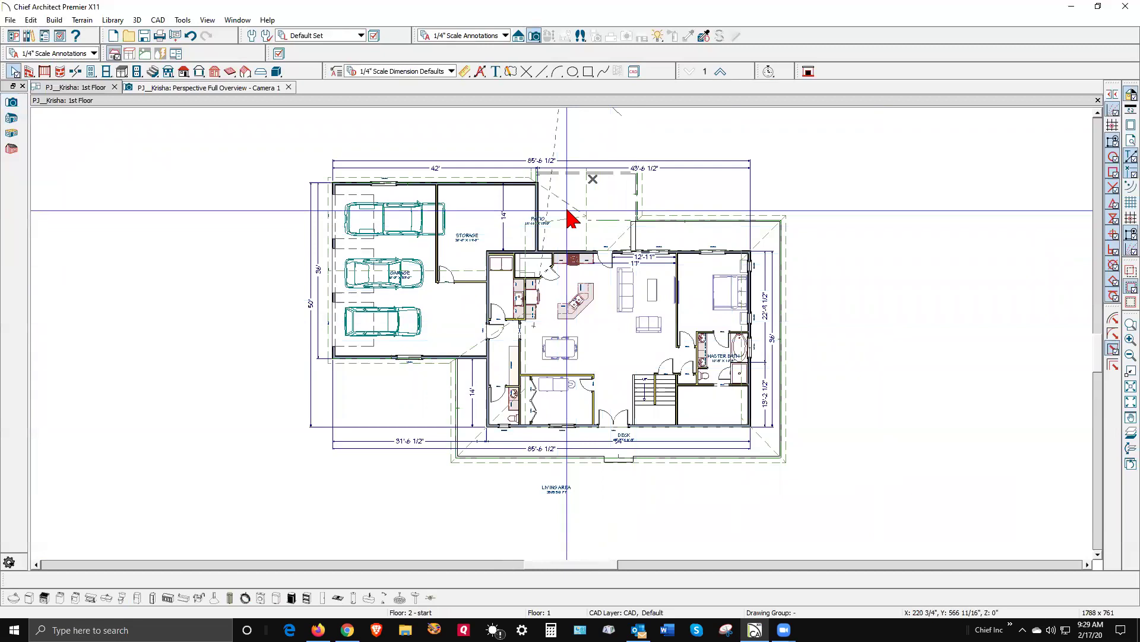
Display the second floor as a reference overlay on the first-floor plan.
scroll(568, 202, "up", 3)
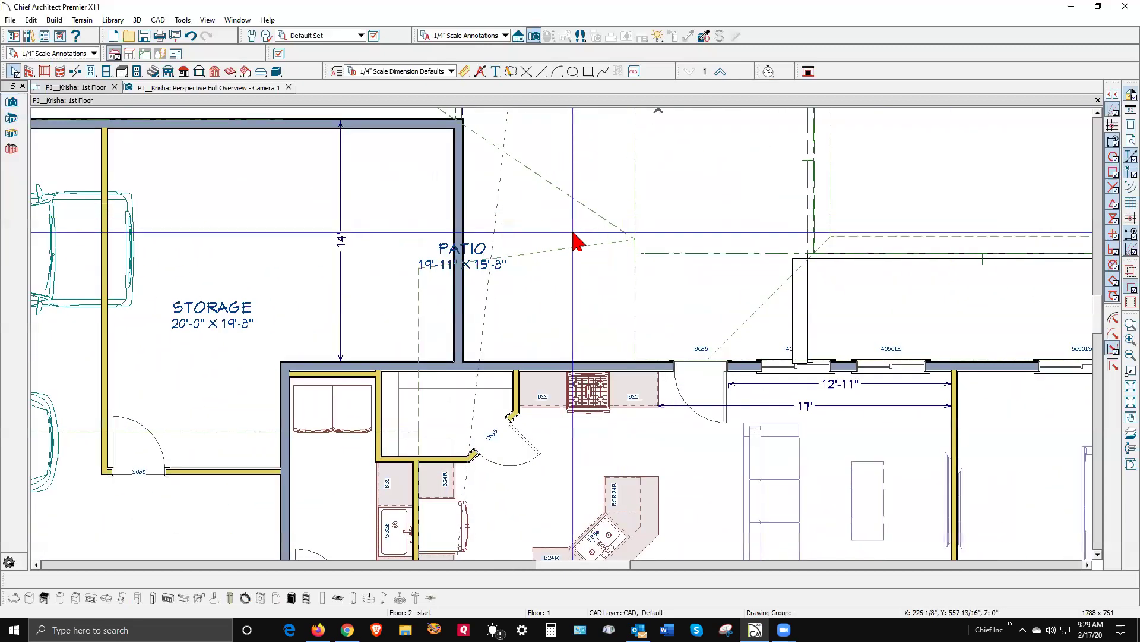
scroll(558, 279, "down", 2)
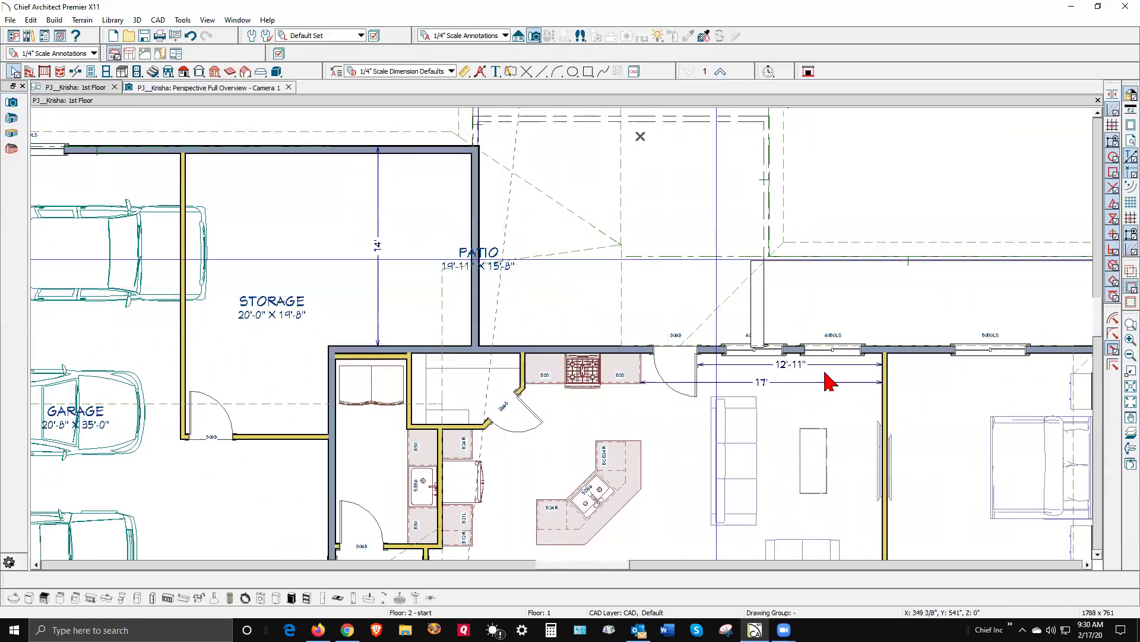
left_click(720, 72)
left_click(690, 76)
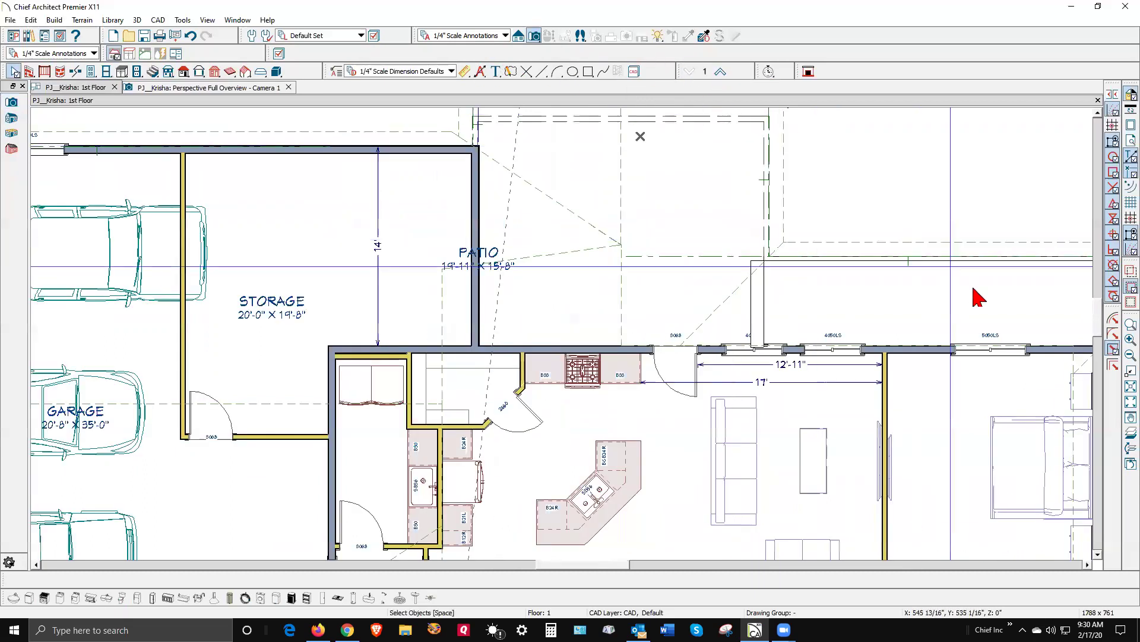
left_click(1127, 438)
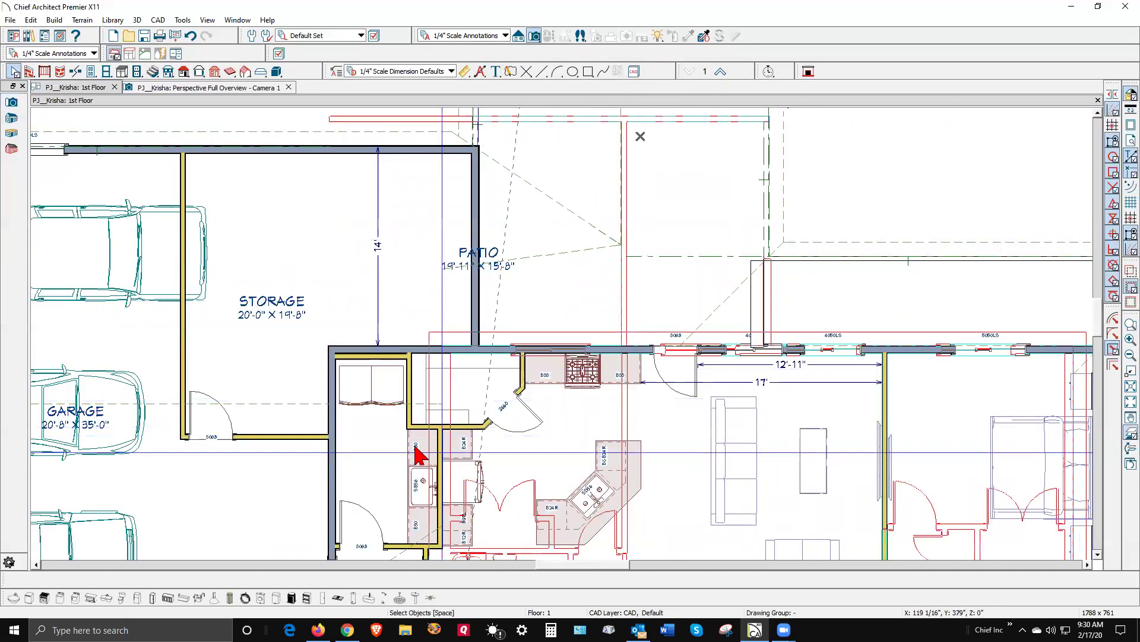
Pull the garage roof plane's inner corner above the pantry toward the house's rear exterior wall.
scroll(428, 404, "up", 2)
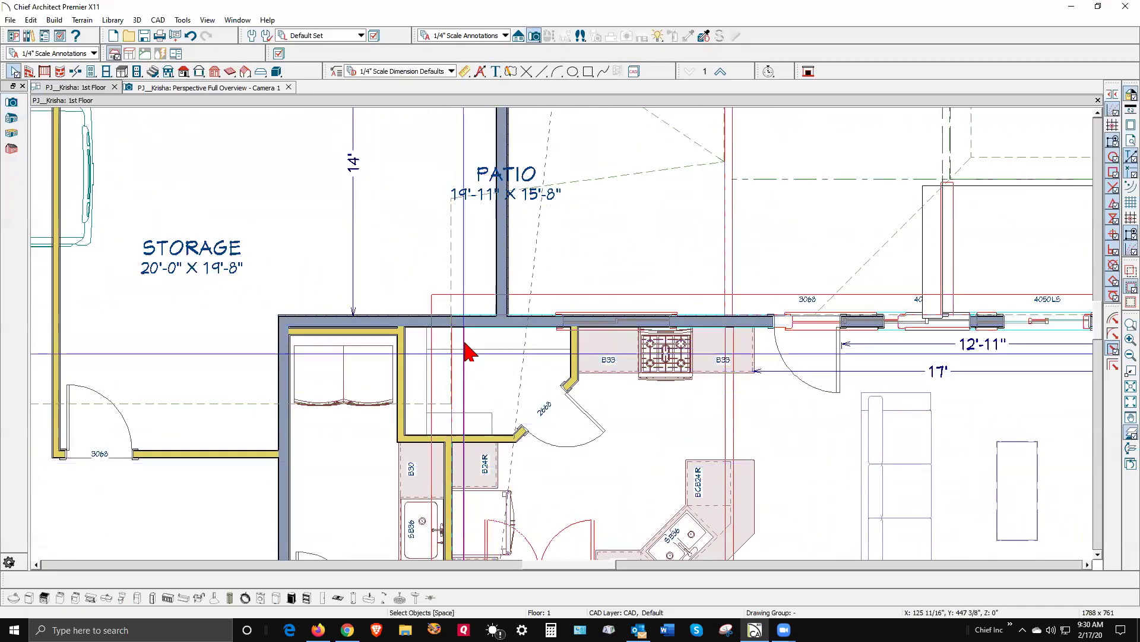
scroll(482, 313, "down", 1)
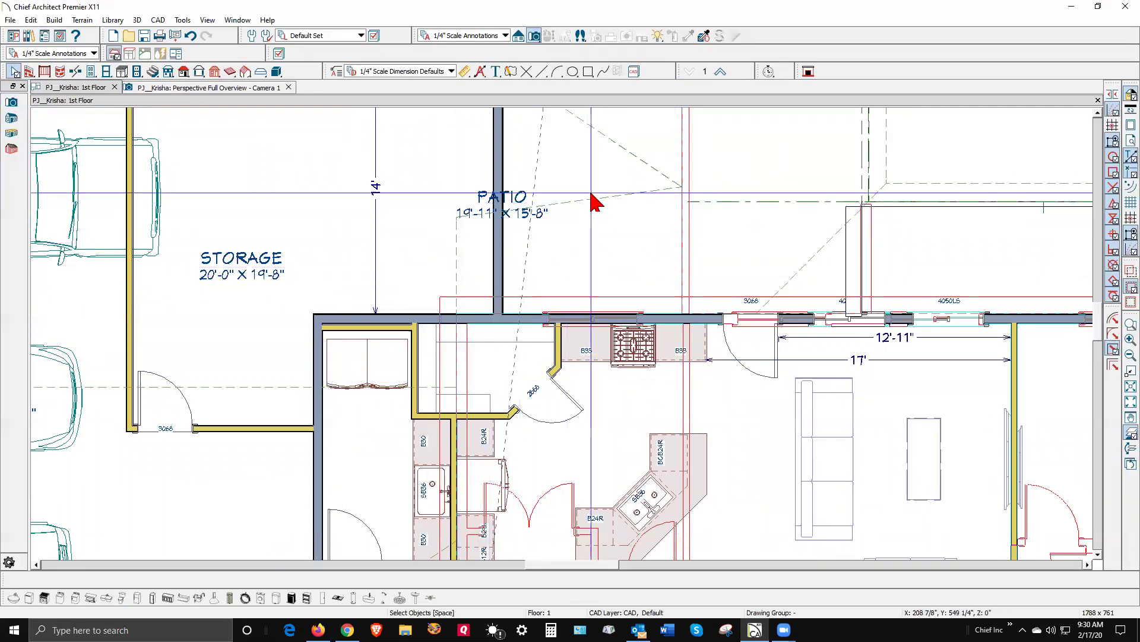
left_click(591, 198)
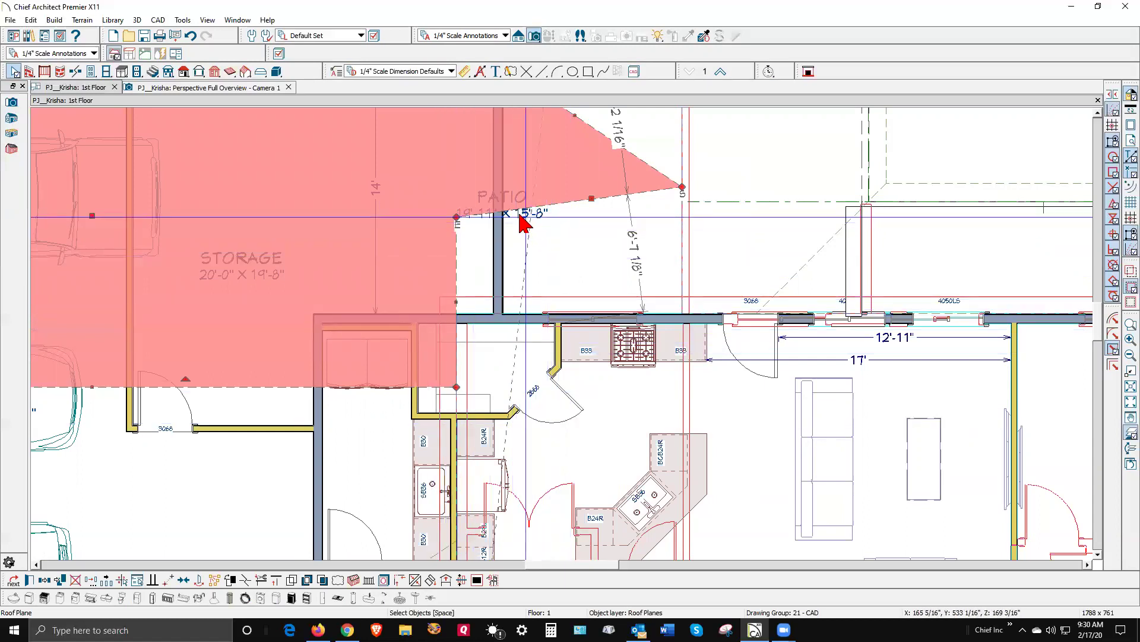
left_click_drag(456, 216, 456, 302)
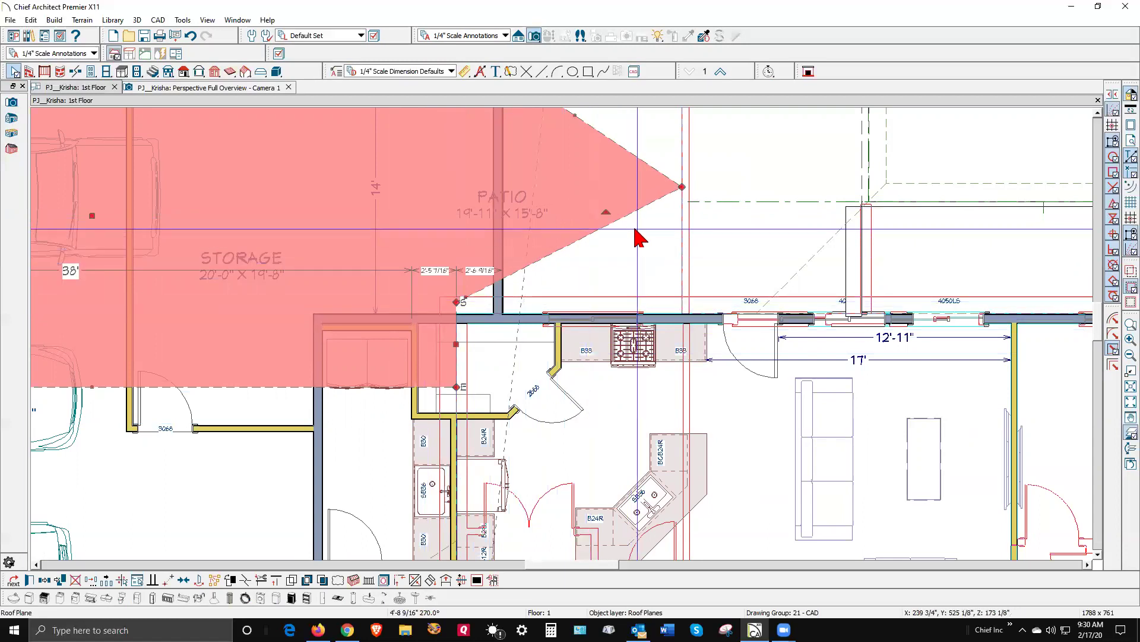
Break the garage roof plane's slanted edge and pull the new corner in line with the patio gable ridge, squaring the edge along the house wall.
left_click(253, 578)
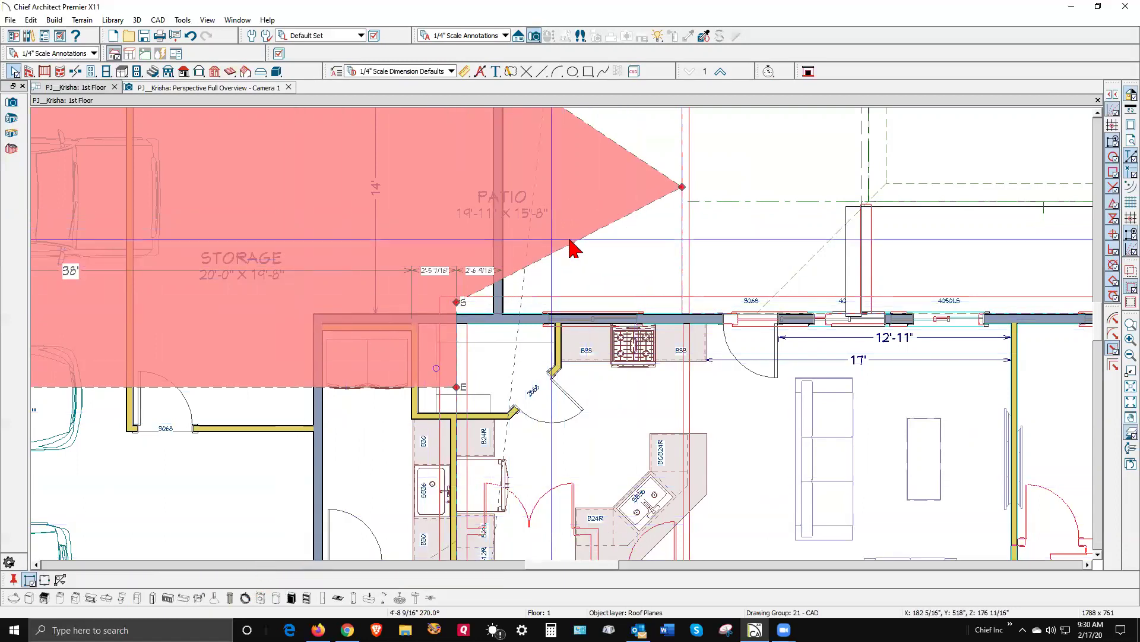
left_click(607, 225)
left_click_drag(607, 225, 682, 301)
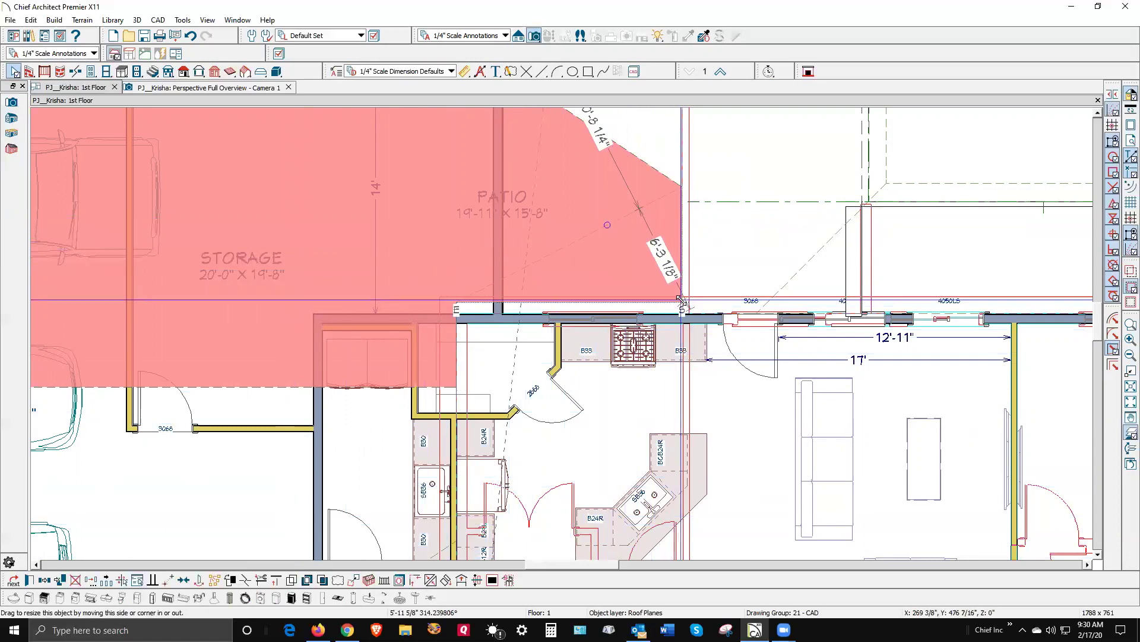
left_click(588, 306)
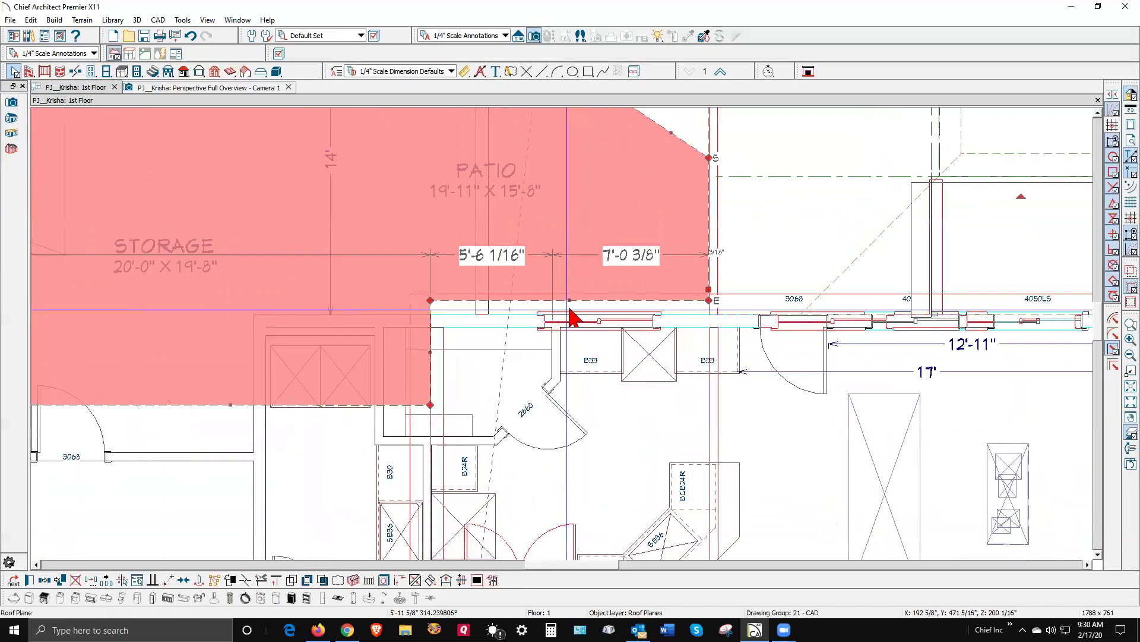
Move the garage roof plane's edge to the outer face of the house's rear wall and deselect the plane.
scroll(570, 315, "up", 2)
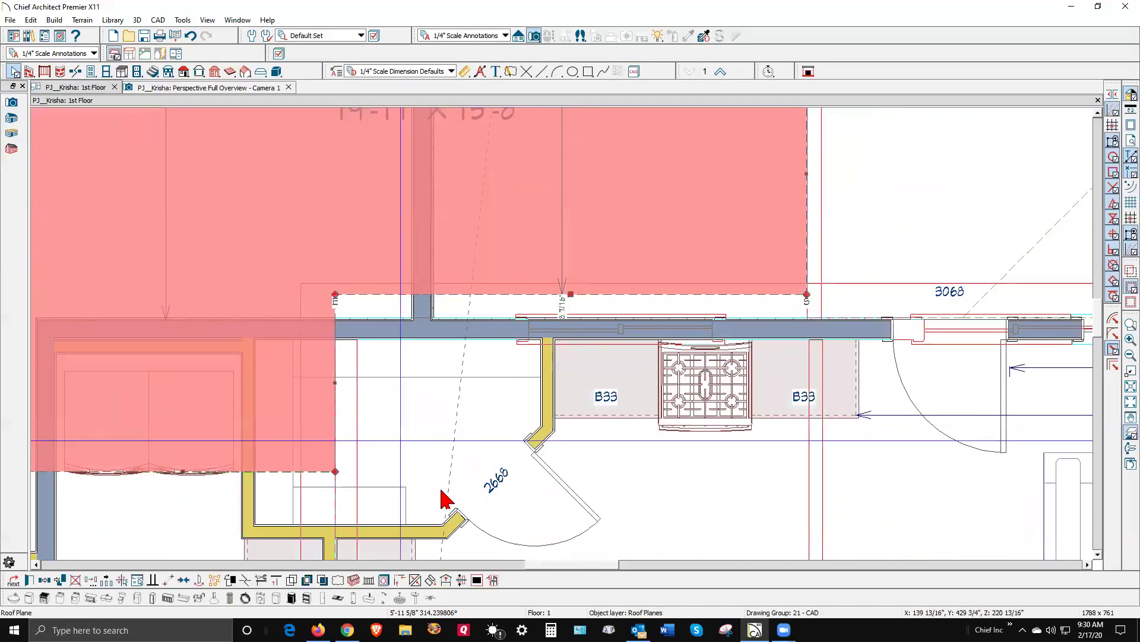
left_click(155, 581)
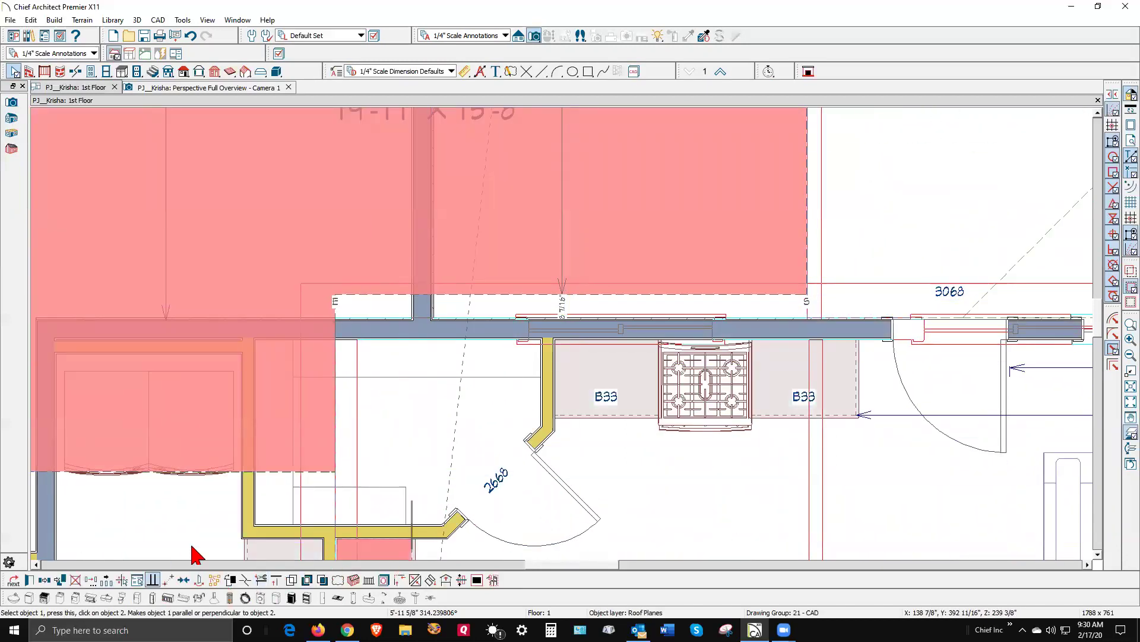
left_click(497, 336)
left_click(494, 294)
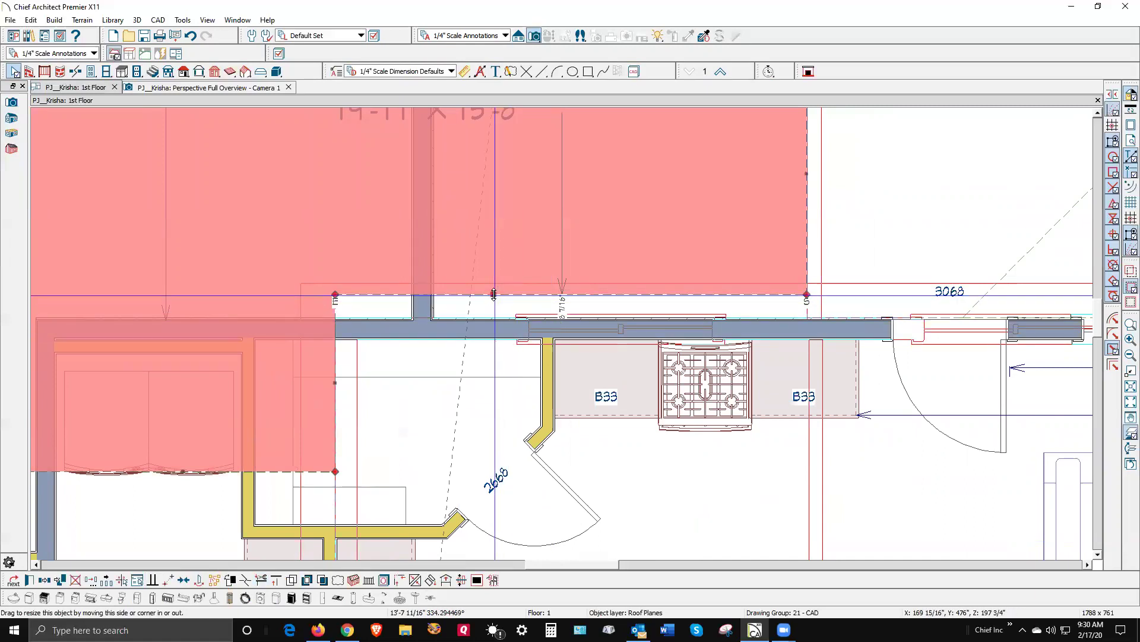
left_click_drag(494, 294, 504, 313)
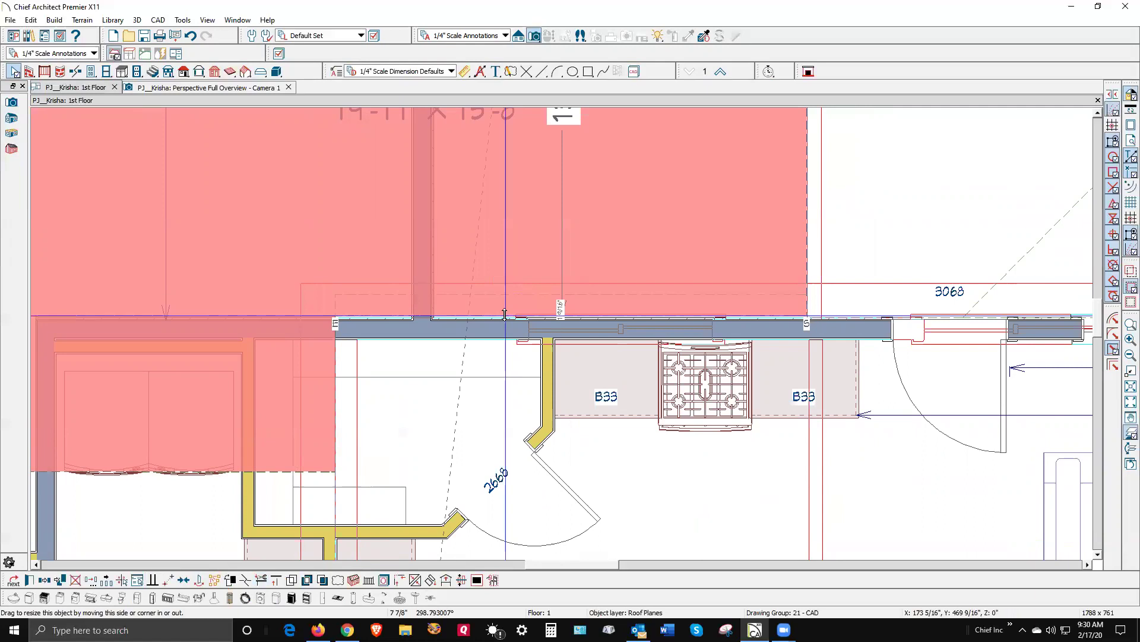
left_click(551, 301)
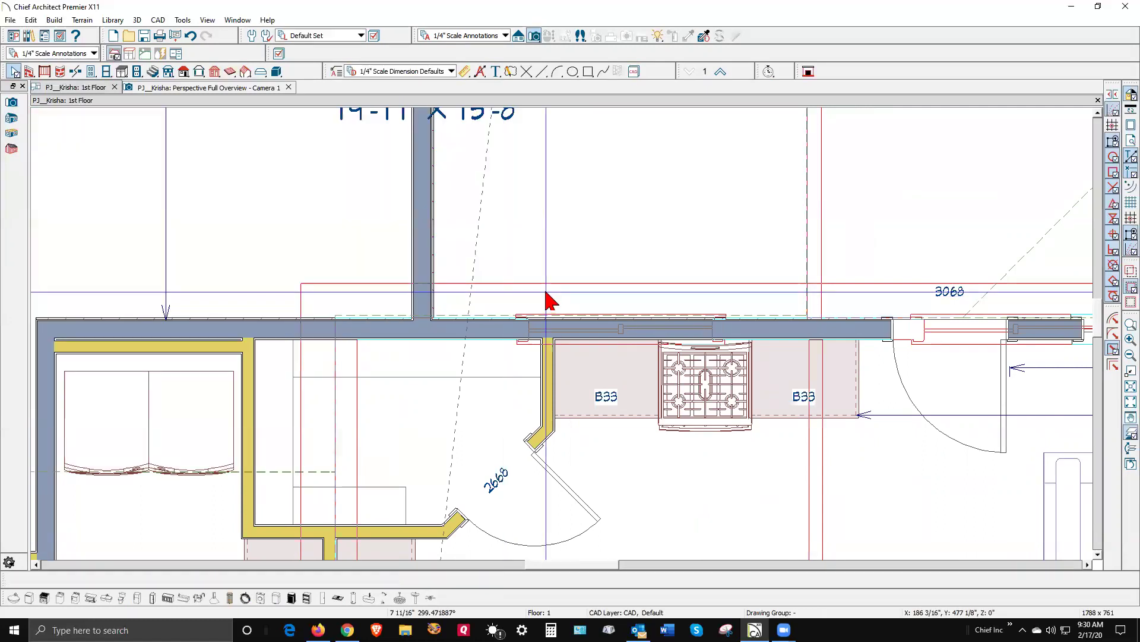
Return to the perspective overview and check the height and pitch settings of the porch and garage roof planes without changing them.
key("ctrl+Tab")
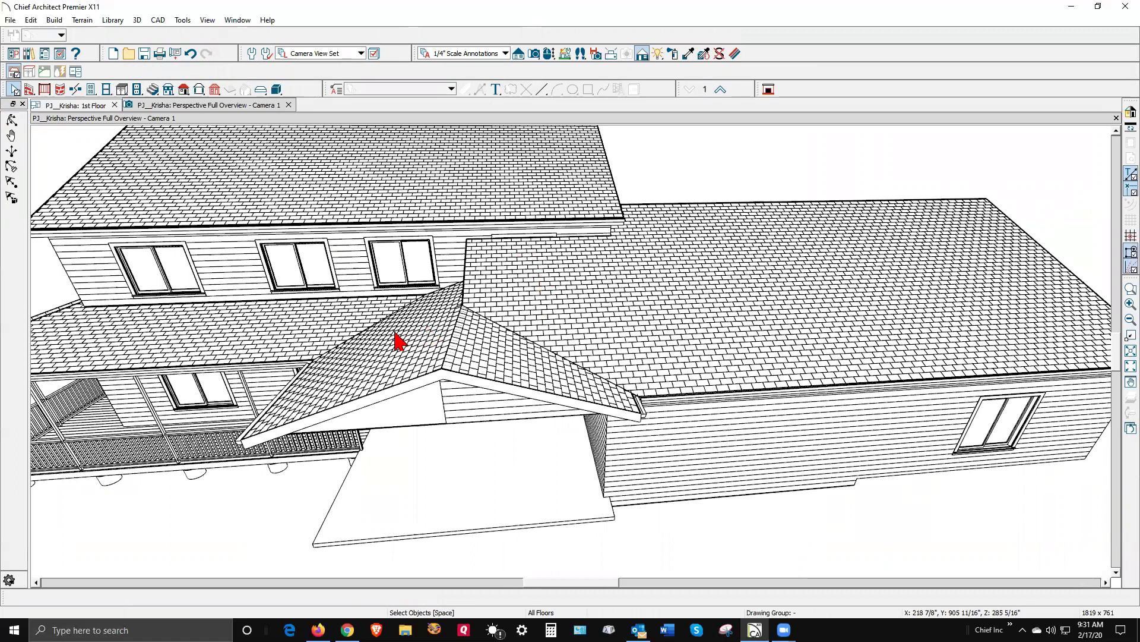
left_click(310, 341)
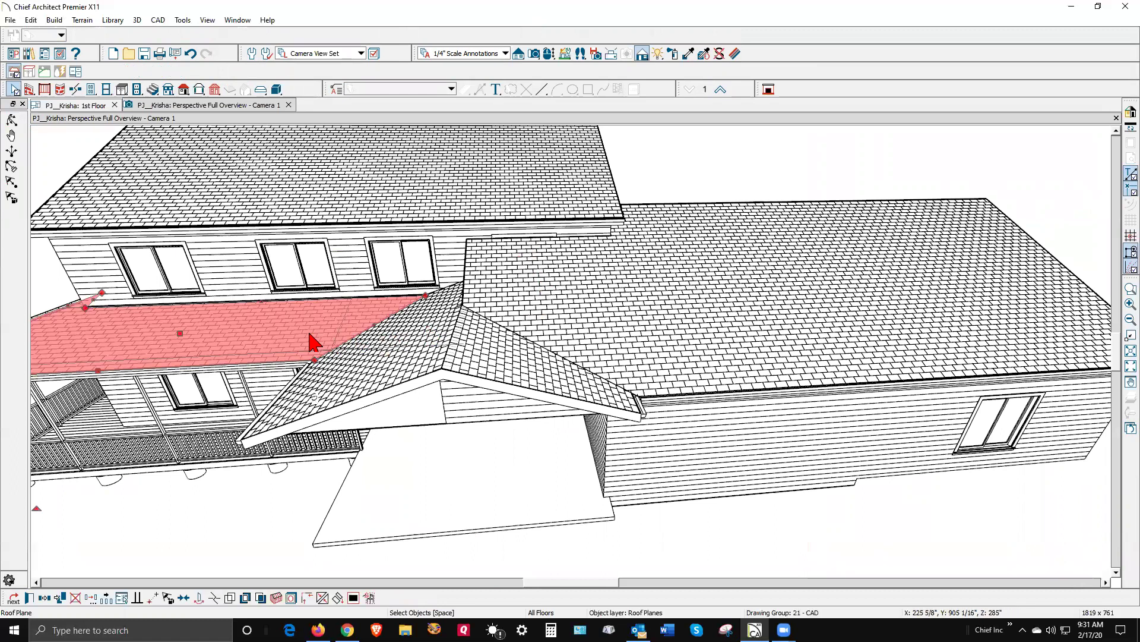
key("ctrl+e")
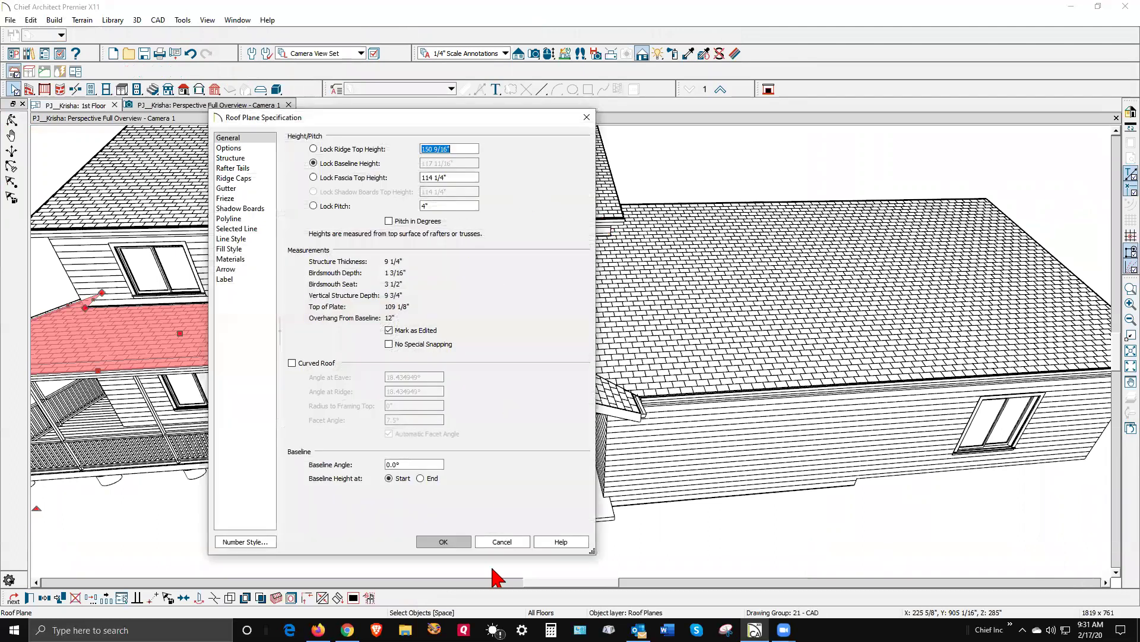
left_click(512, 542)
left_click(705, 345)
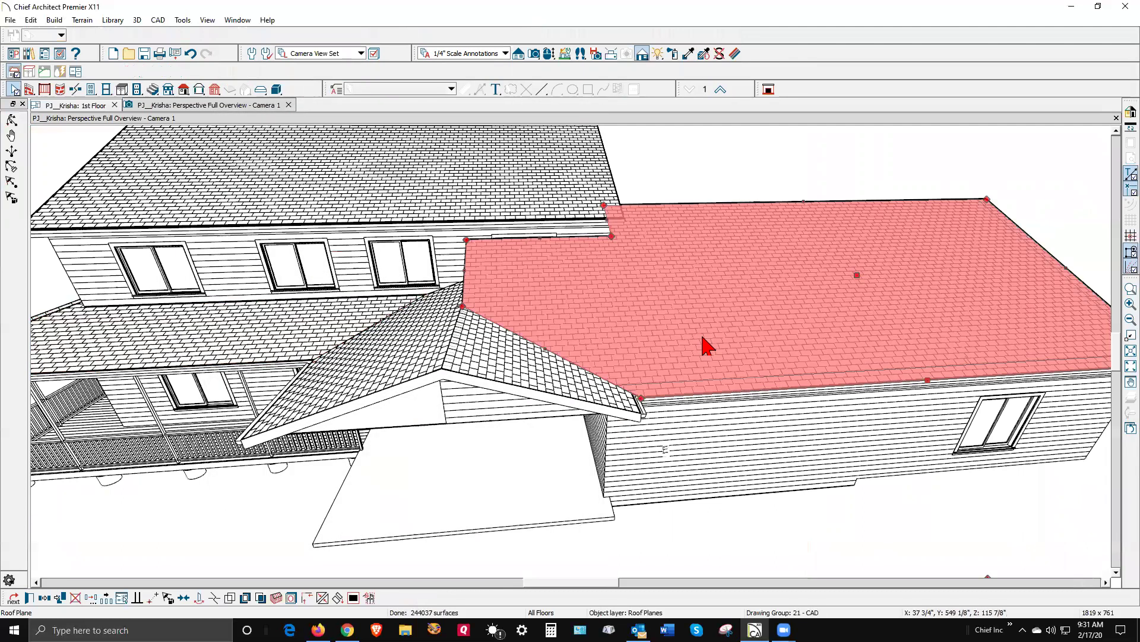
key("Return")
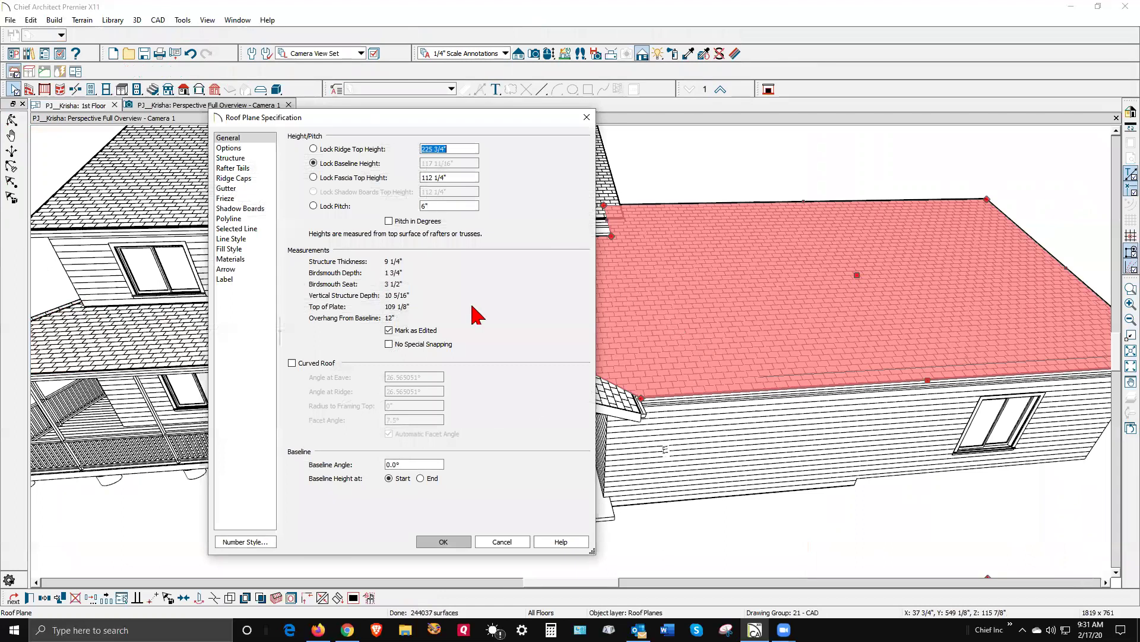
left_click(513, 538)
View the house from the garage door side and recheck the rear porch roof plane's pitch.
scroll(585, 300, "down", 4)
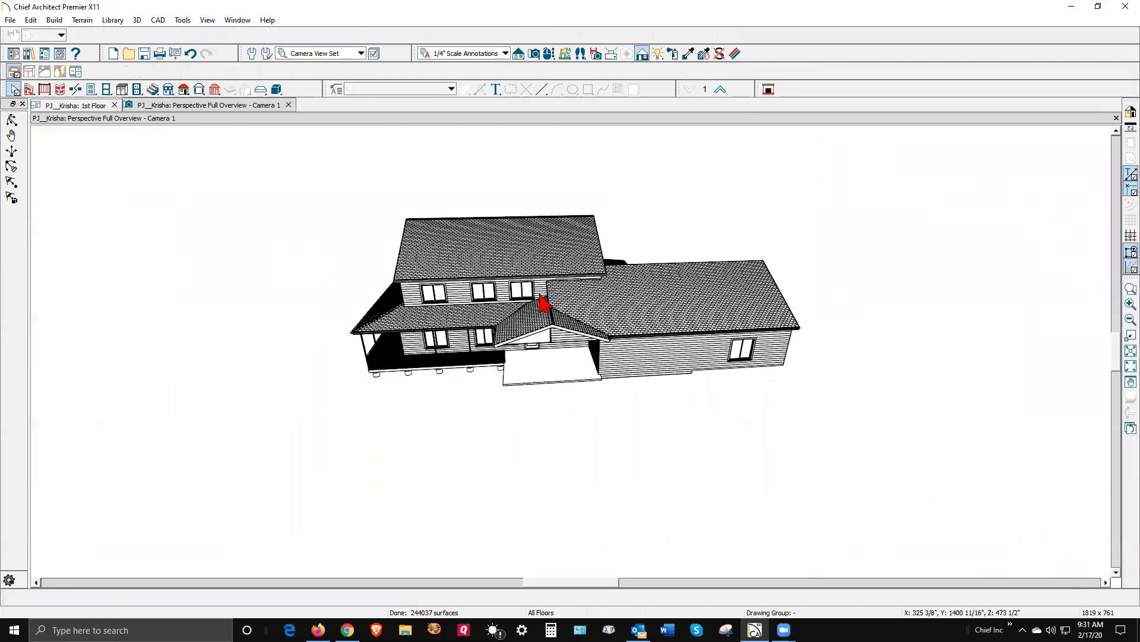
left_click(18, 118)
left_click_drag(594, 250, 629, 315)
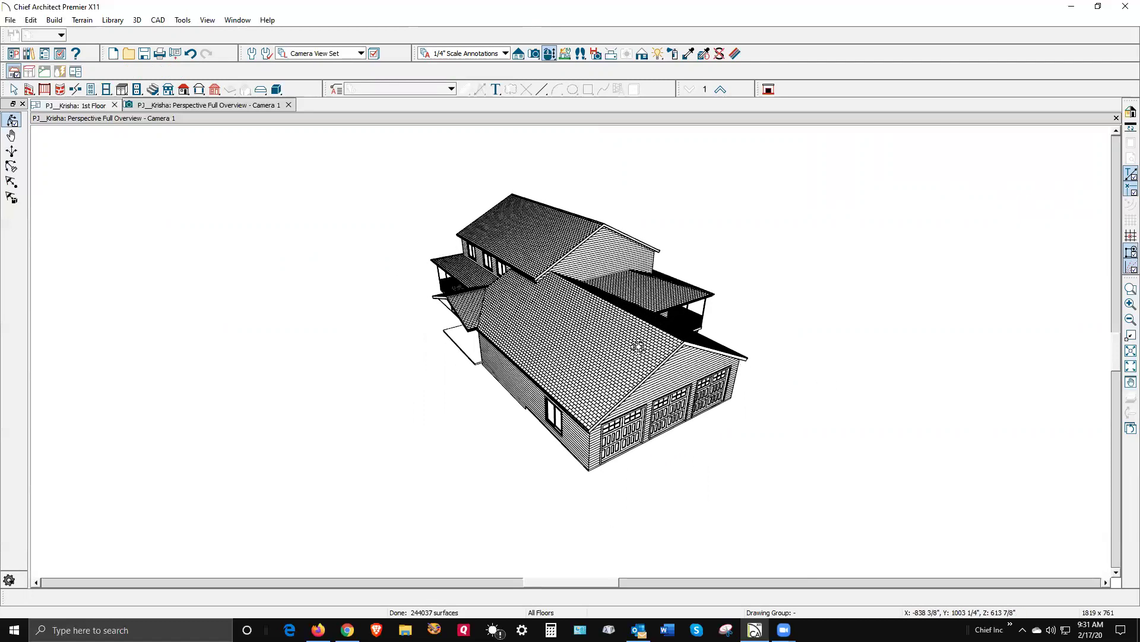
key("space")
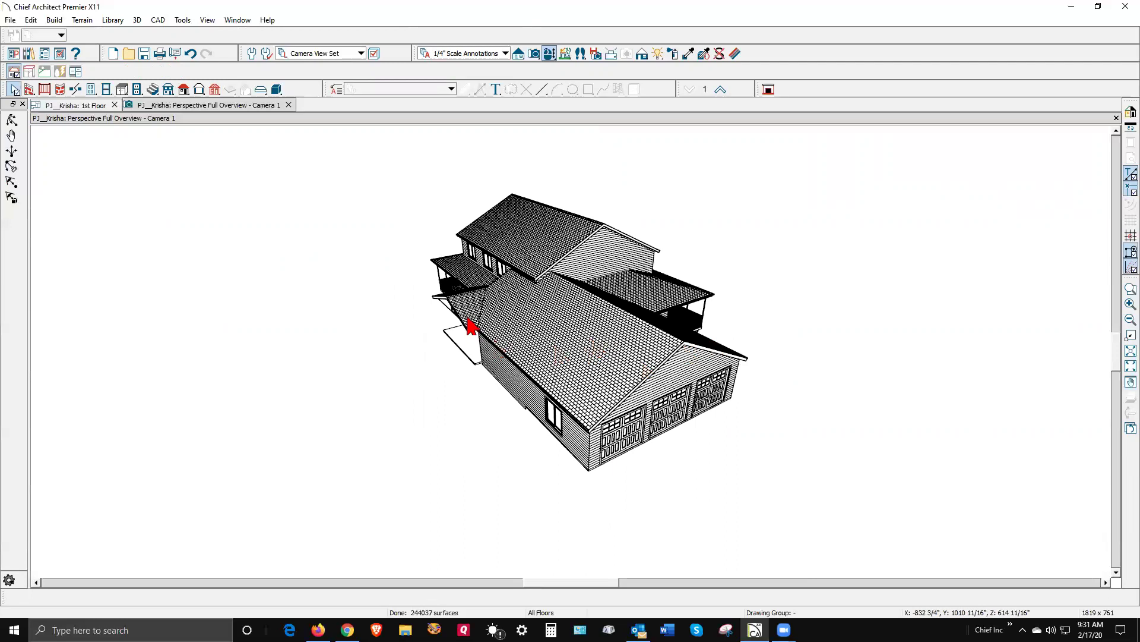
left_click(474, 281)
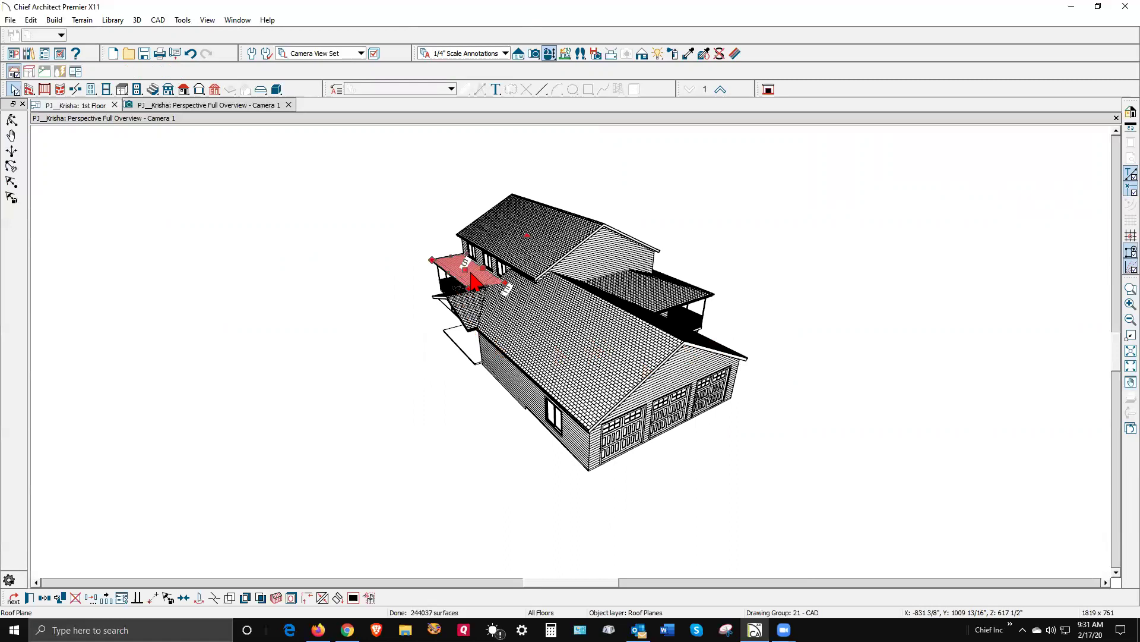
double_click(474, 281)
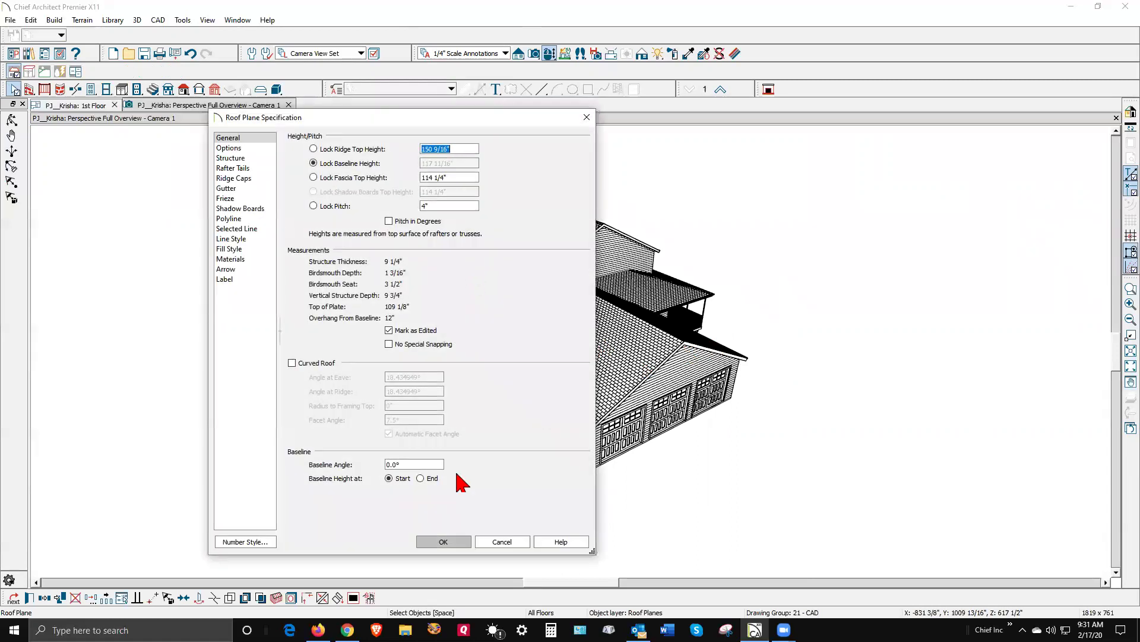
left_click(502, 542)
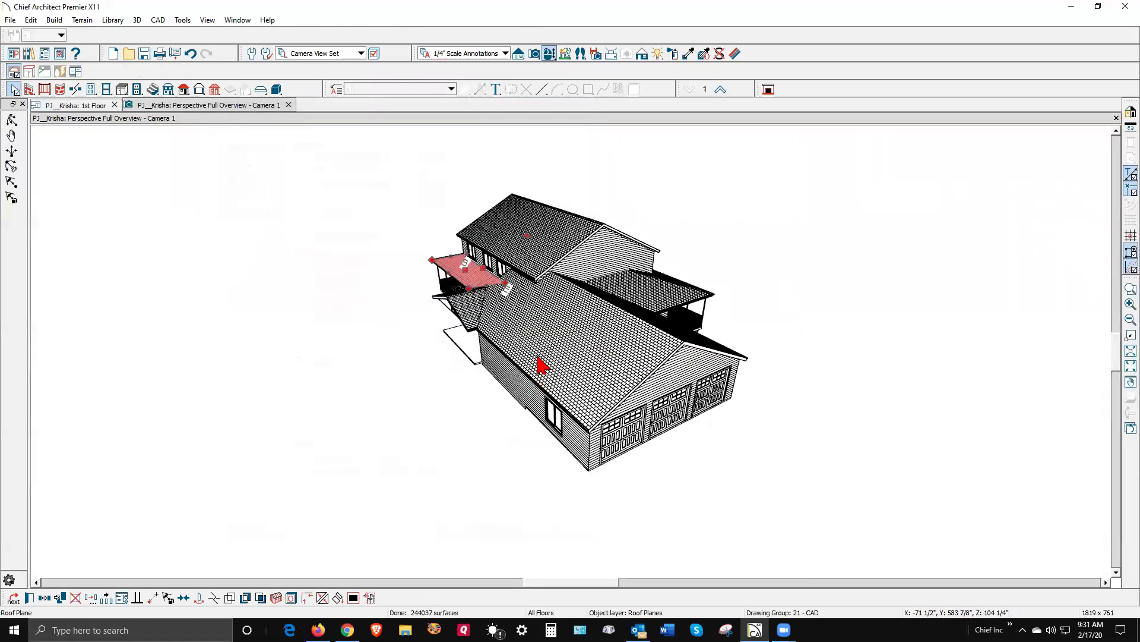
Set the pitch of both garage roof planes to 4 with the baseline height locked.
left_click(541, 362)
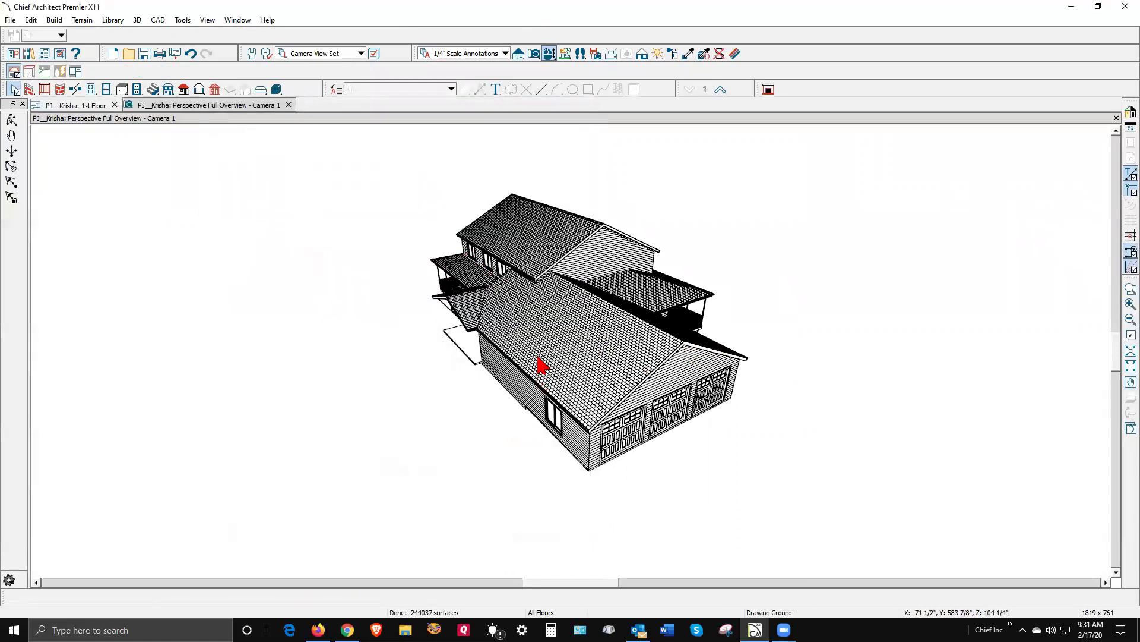
double_click(612, 332)
left_click(502, 542)
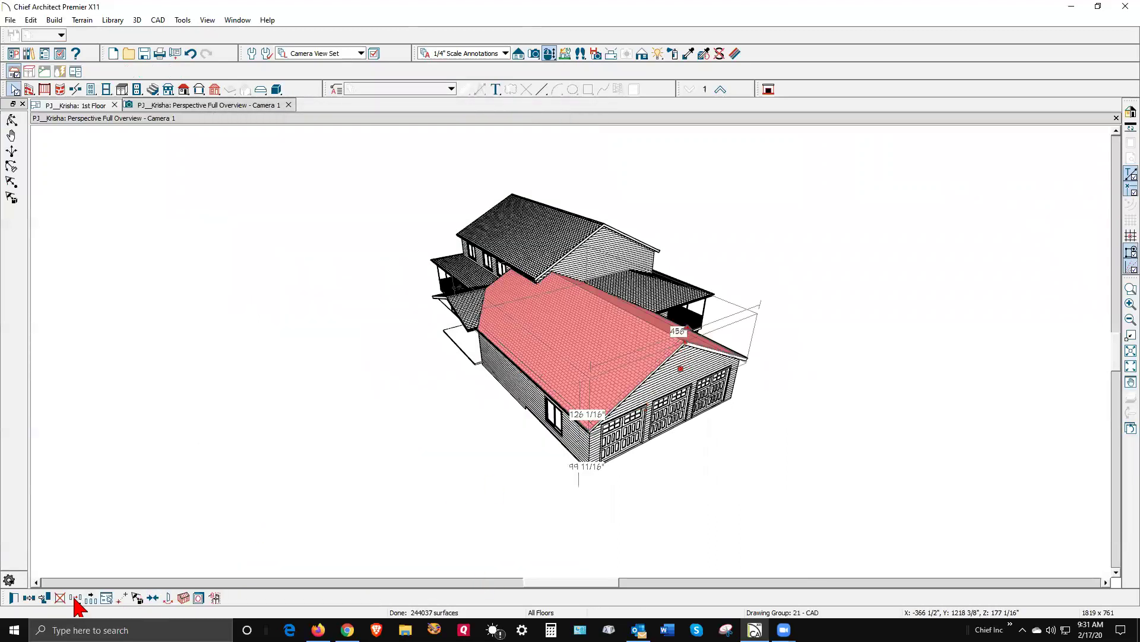
left_click(24, 586)
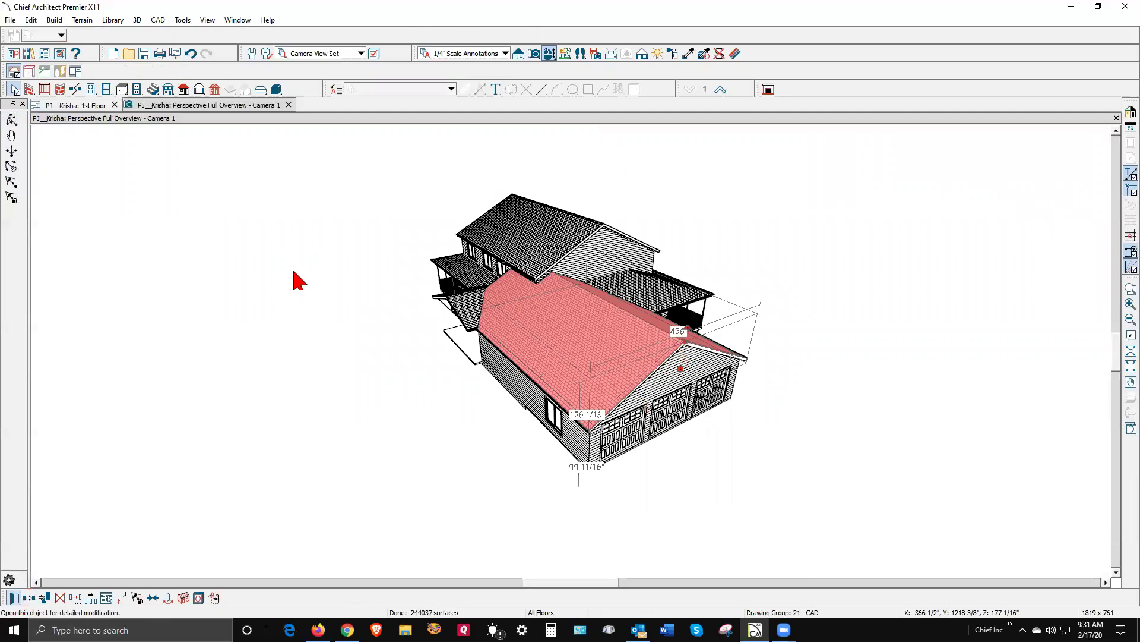
left_click_drag(600, 177, 443, 170)
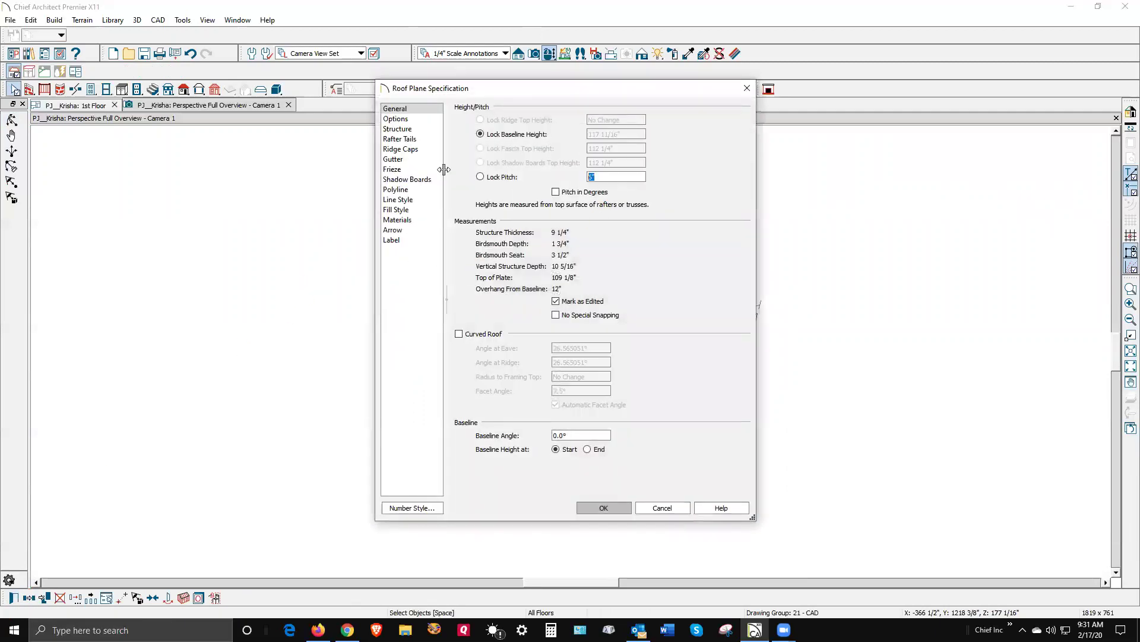
left_click(607, 511)
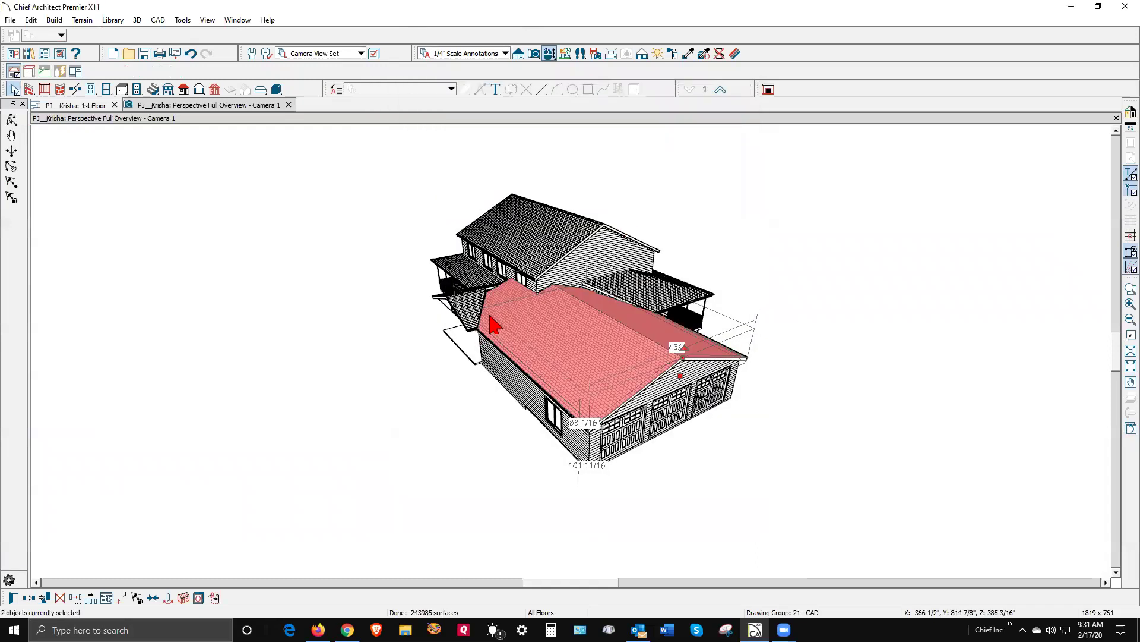
left_click(442, 357)
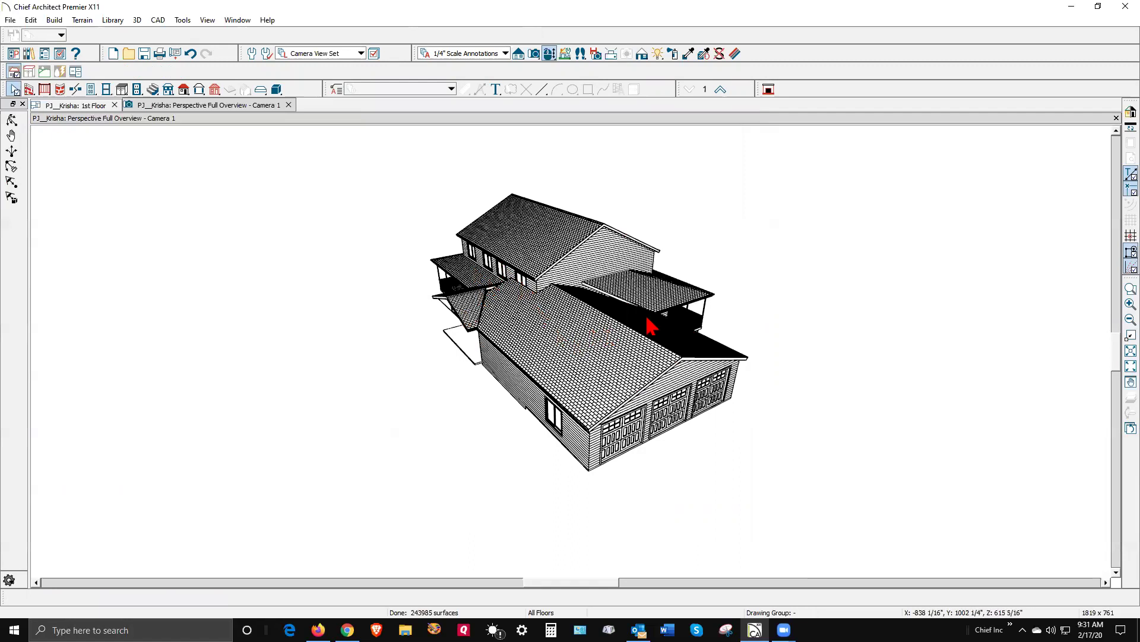
Set the pitch of both garage roof planes to 3 with the baseline height locked and deselect them.
scroll(643, 323, "up", 2)
scroll(643, 326, "down", 1)
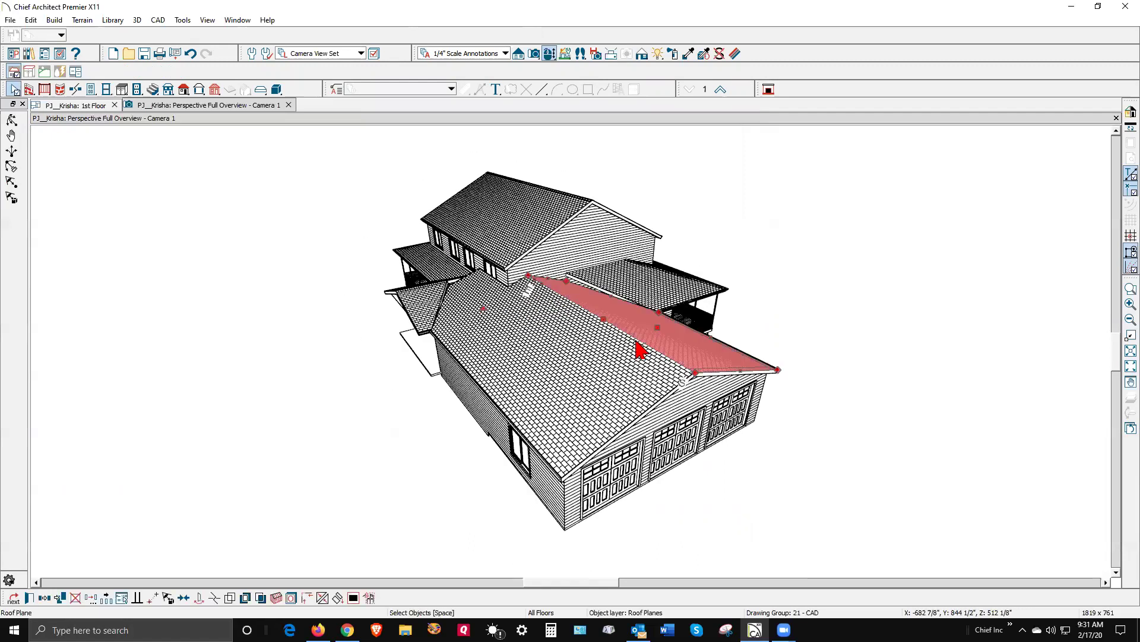
left_click(612, 376)
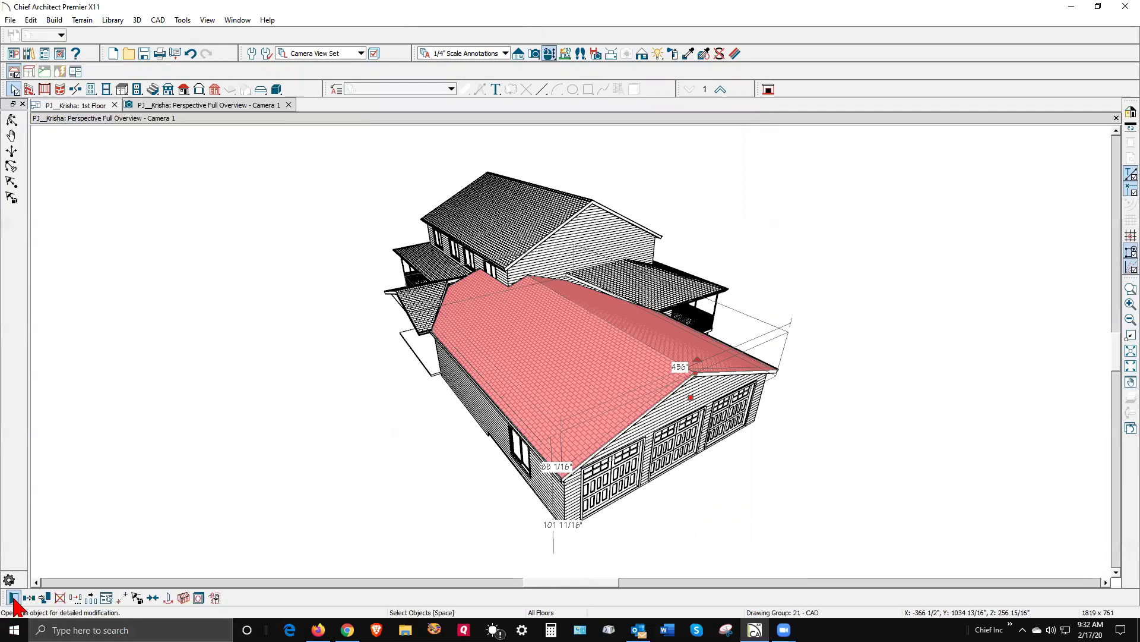
key("ctrl+e")
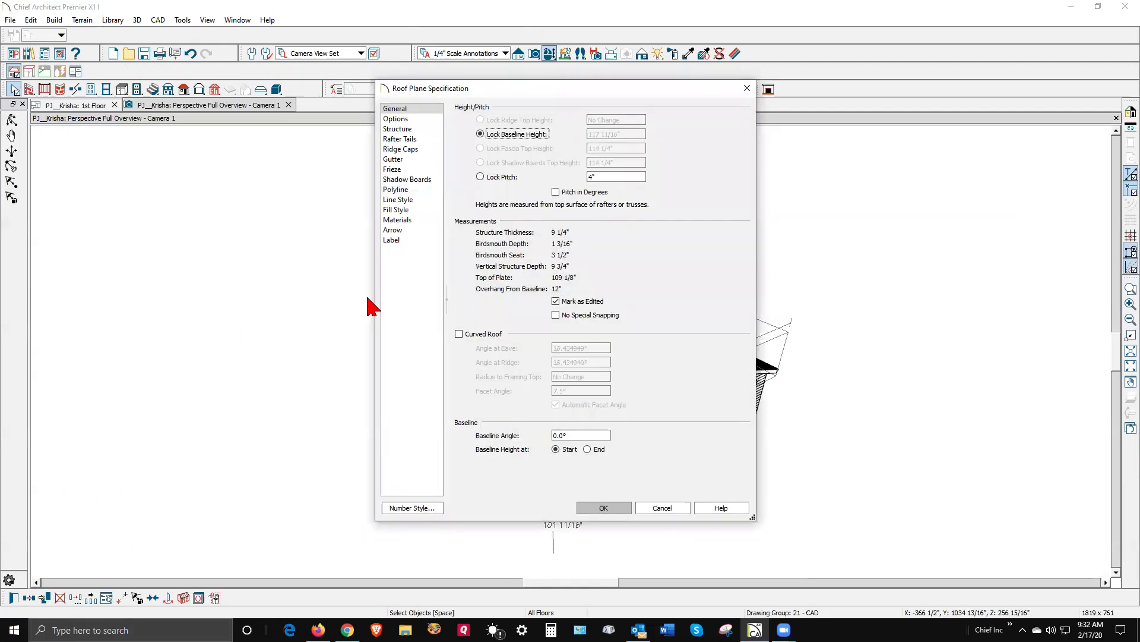
double_click(607, 175)
type("3")
left_click(612, 511)
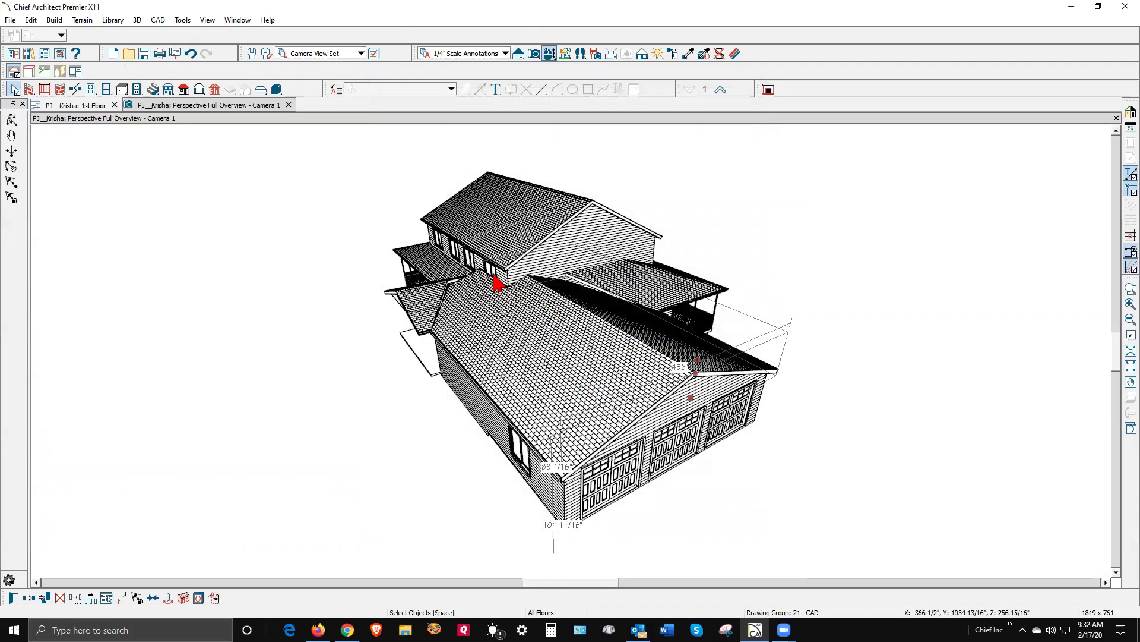
key("Escape")
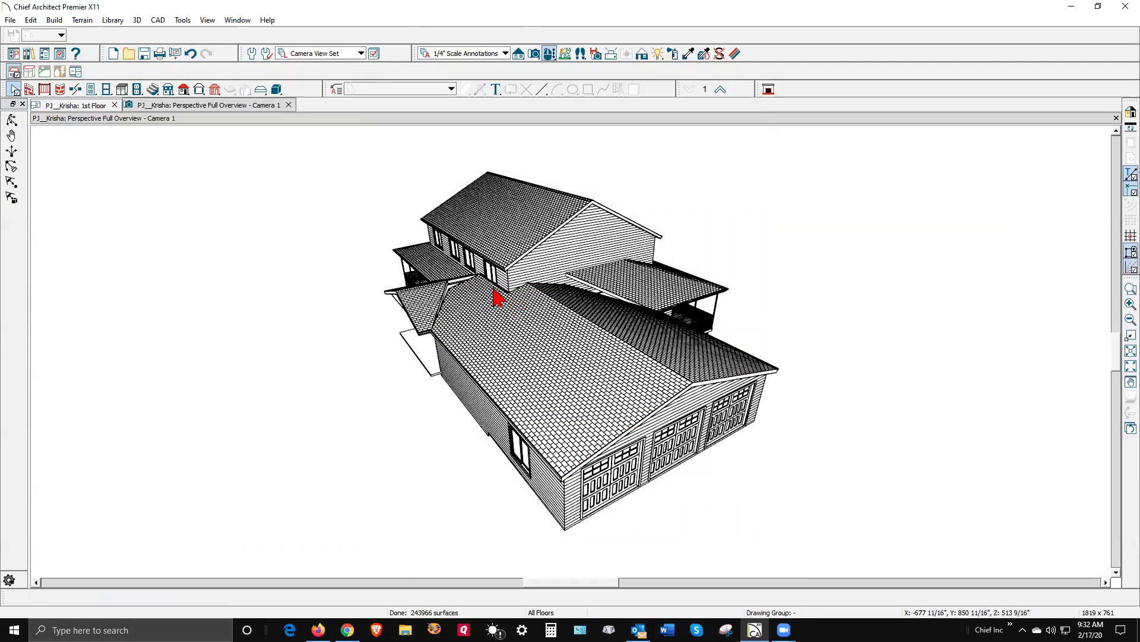
Try to join the rear porch roof plane to the adjoining rear garage roof plane.
scroll(498, 297, "up", 5)
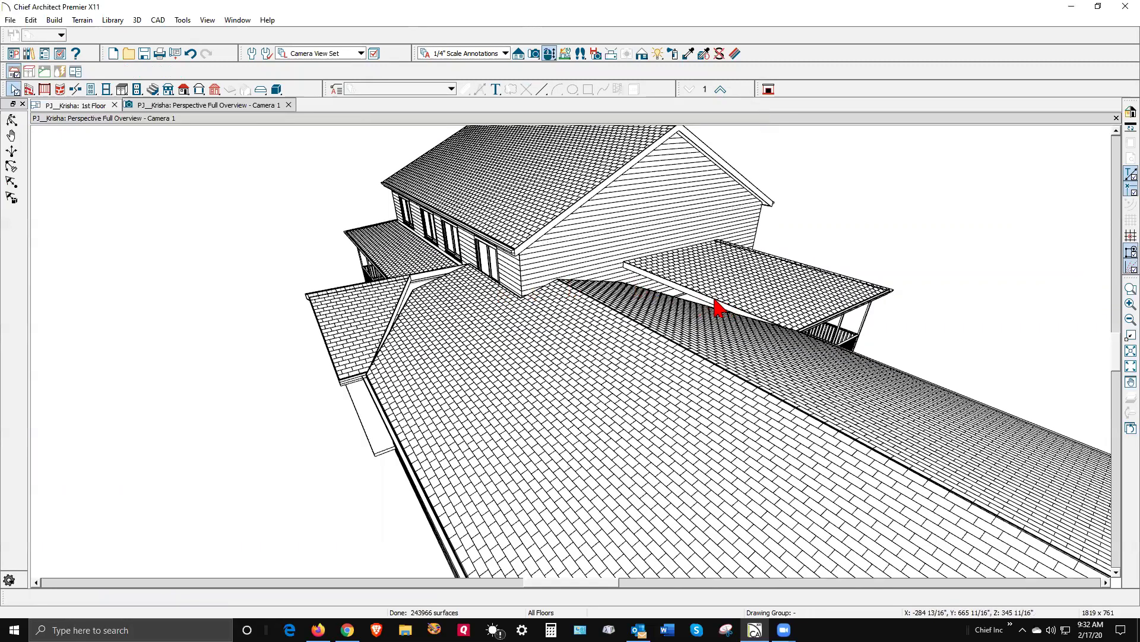
right_click(717, 307)
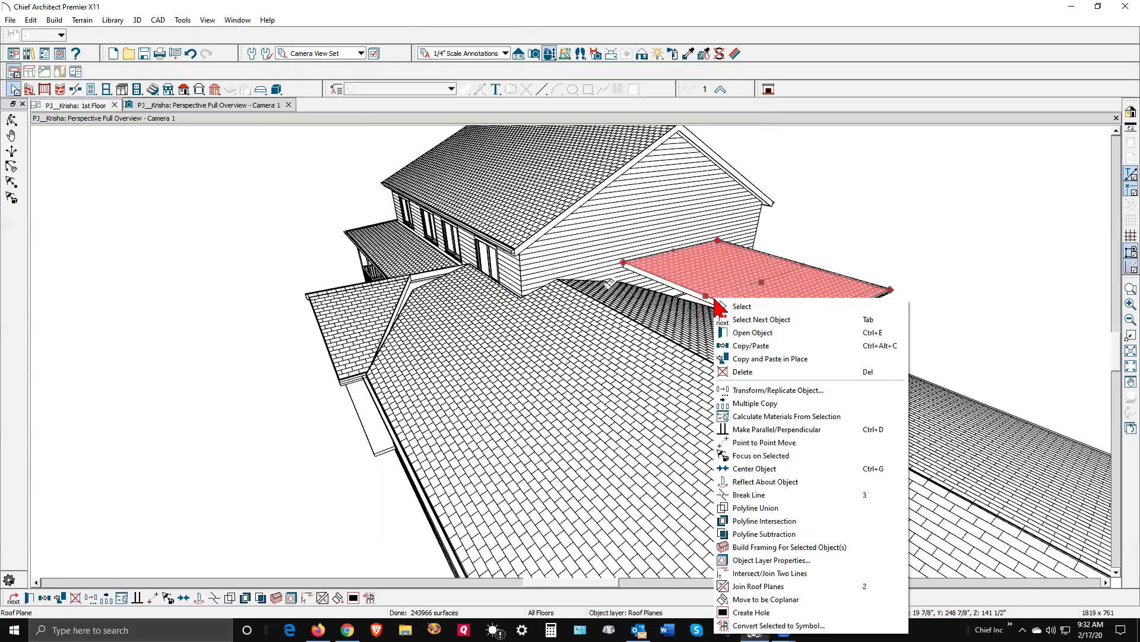
left_click(757, 586)
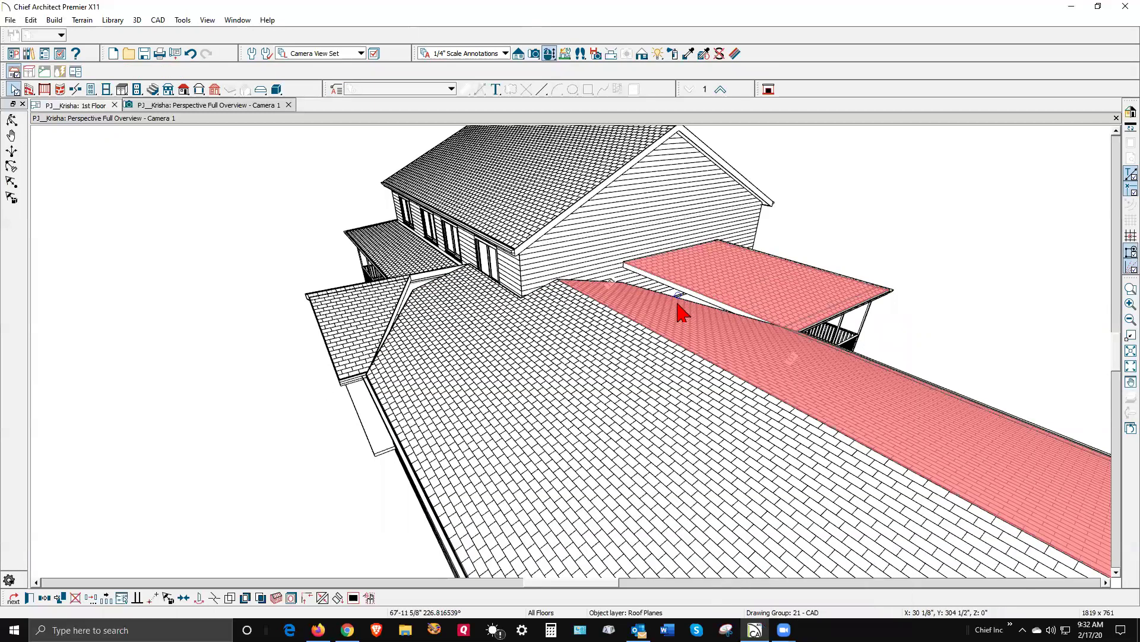
left_click(675, 298)
key("Escape")
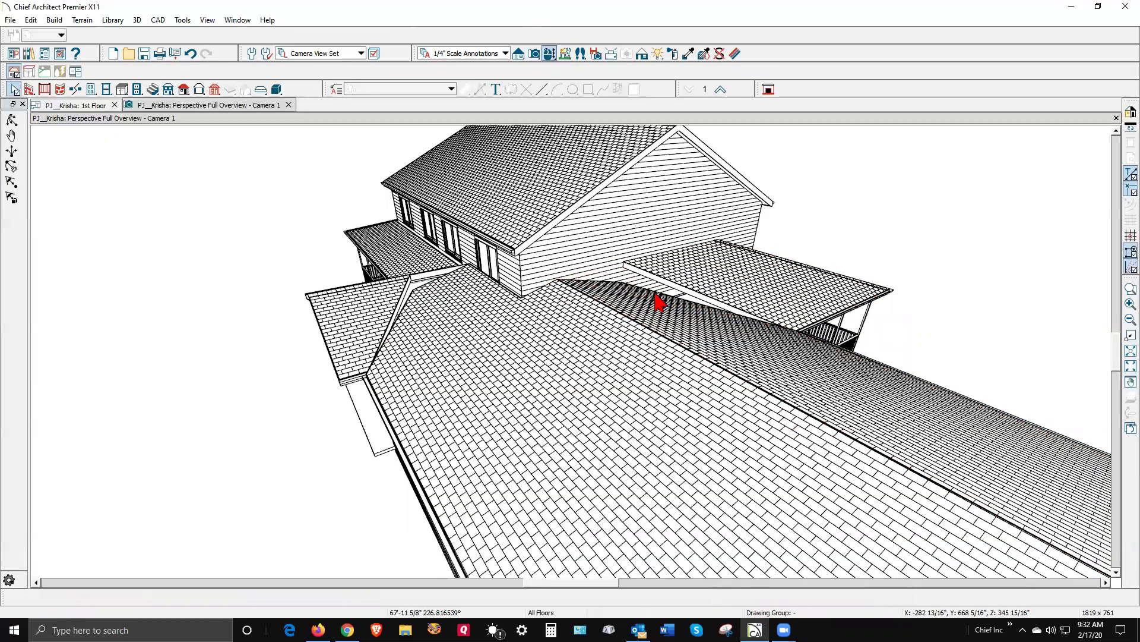
left_click(656, 297)
key("Escape")
left_click(689, 319)
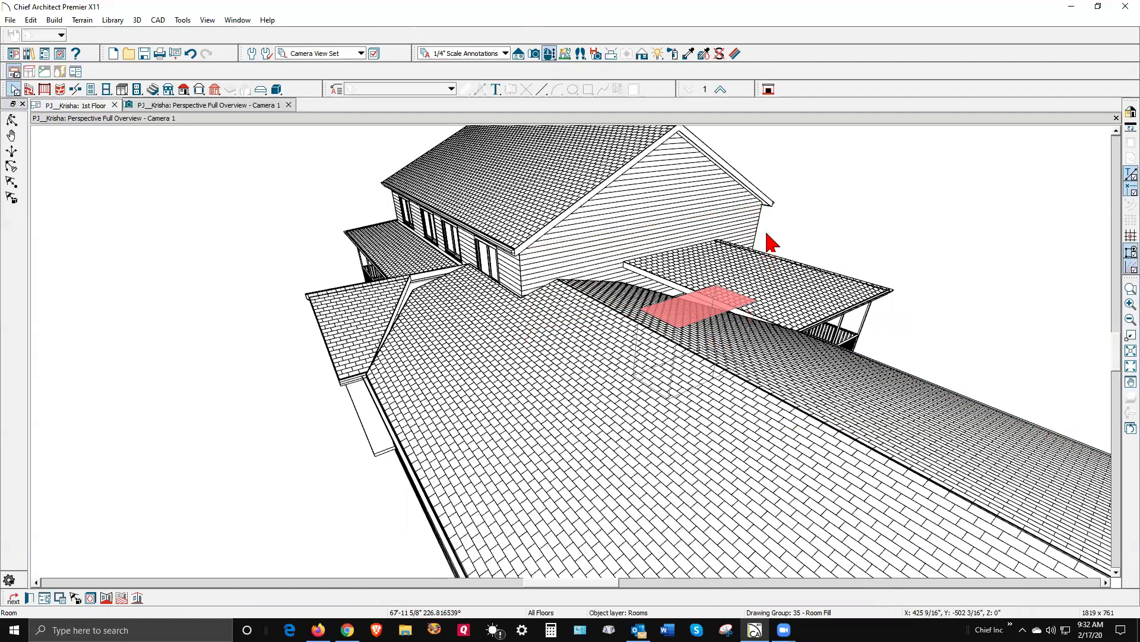
key("Escape")
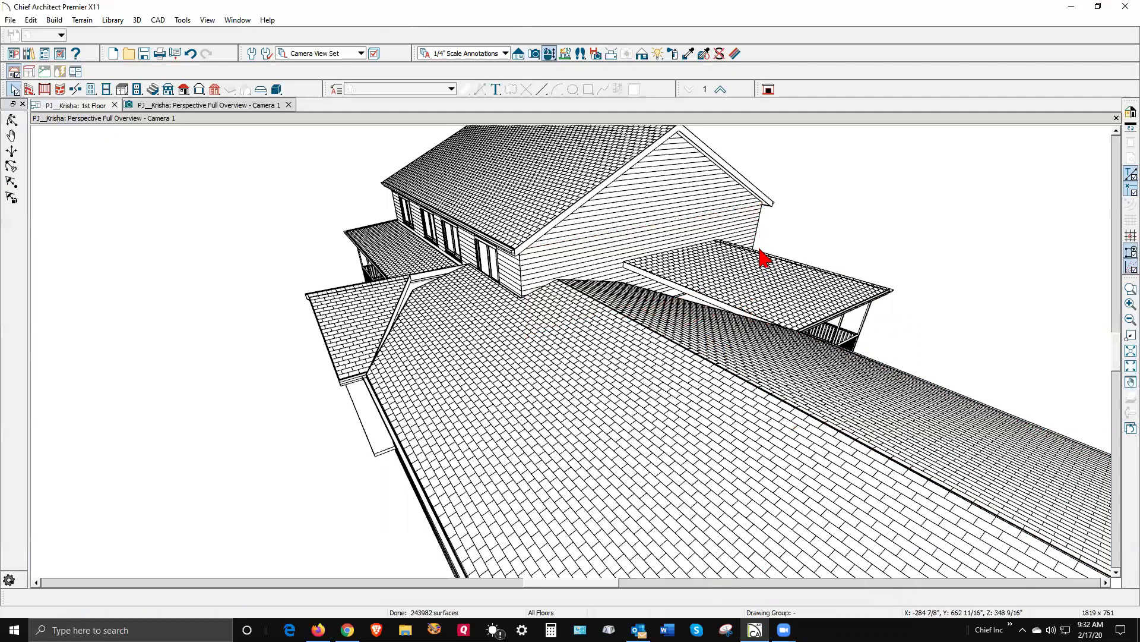
Pull the roof corner beside the house wall to the garage ridge and join the rear garage and porch roof planes.
left_click(767, 370)
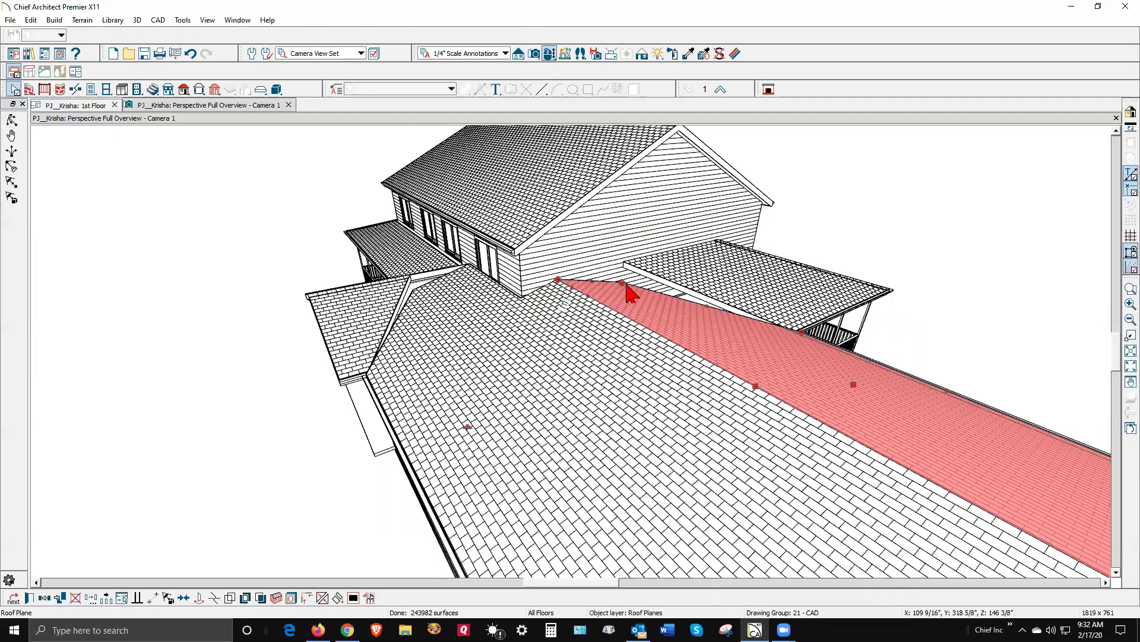
left_click_drag(622, 283, 558, 279)
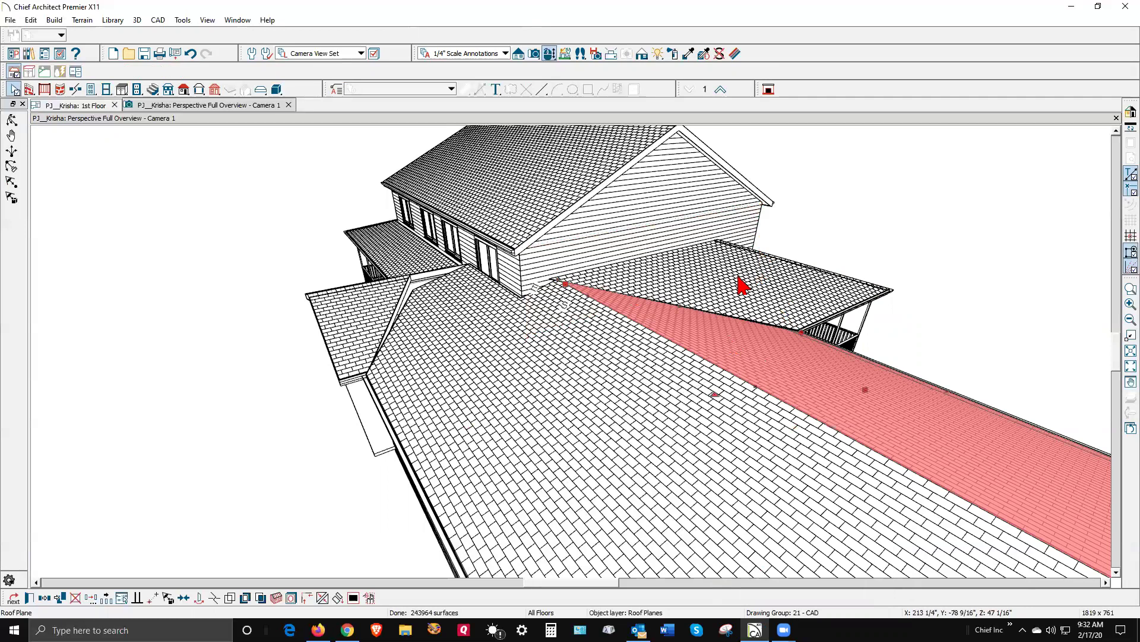
right_click(672, 319)
left_click(696, 290)
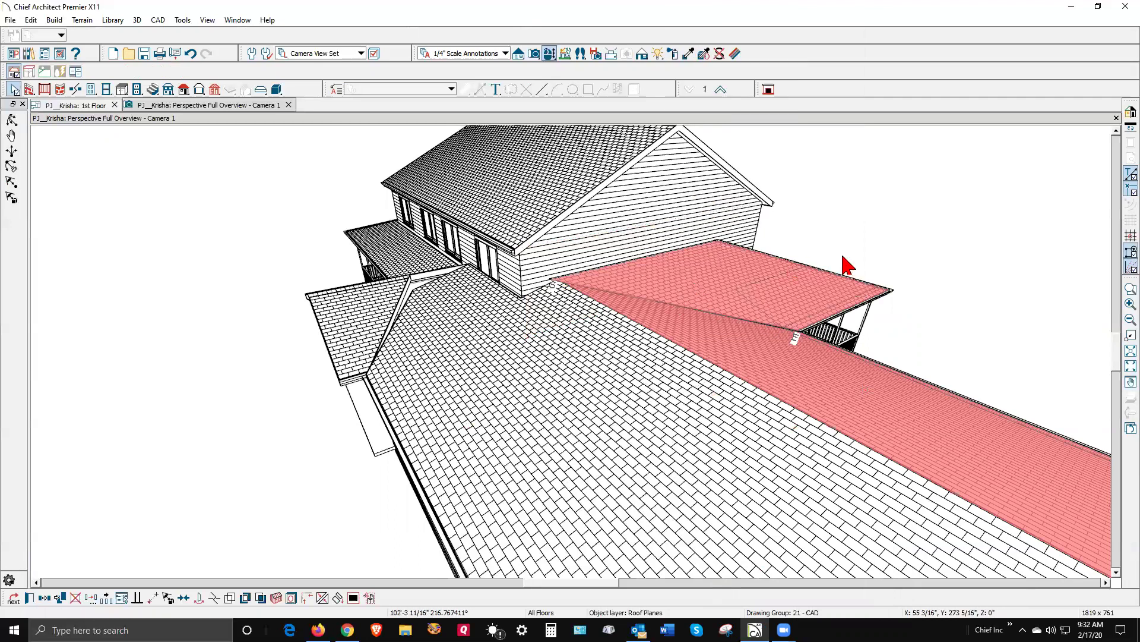
left_click(568, 313)
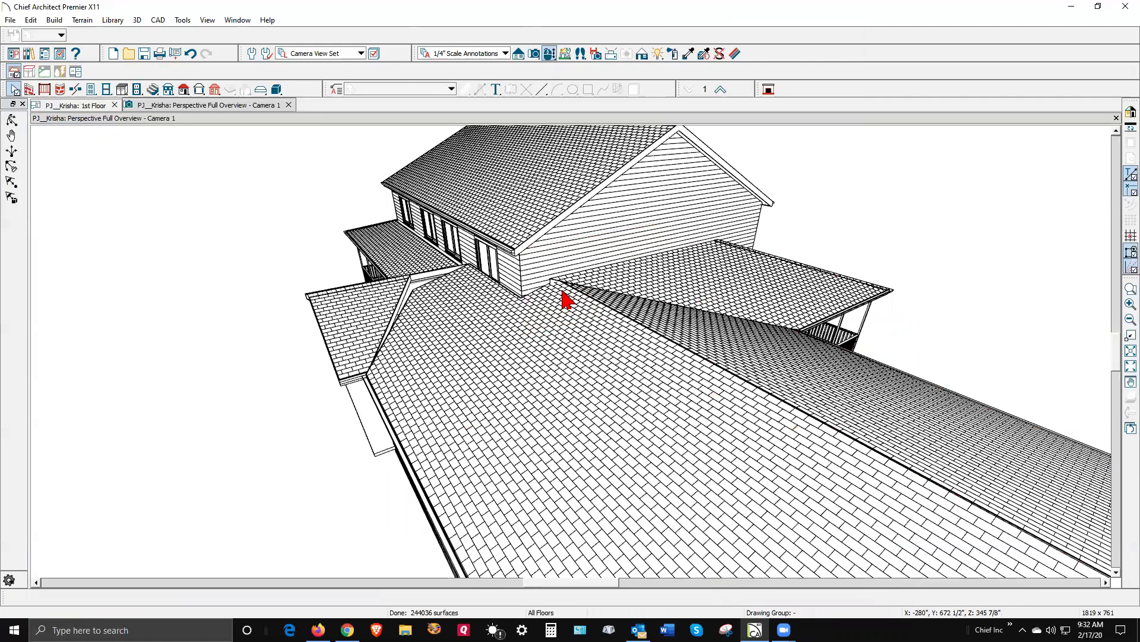
Inspect the roof junction at the garage ridge and view the house from the patio gable side.
scroll(564, 300, "up", 5)
scroll(566, 290, "up", 2)
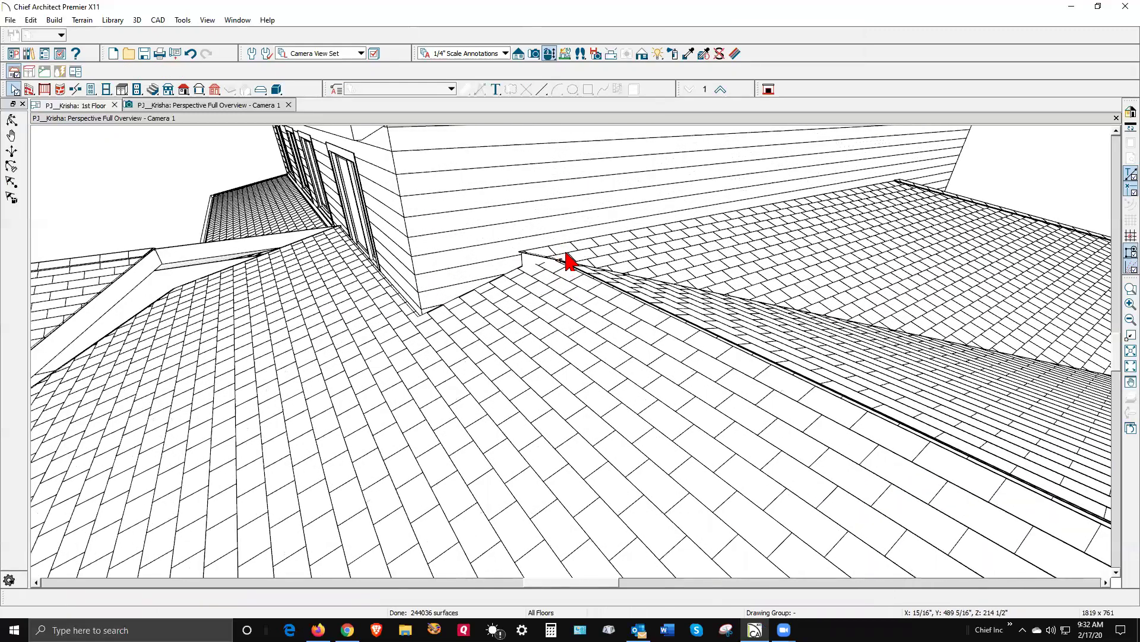
scroll(636, 250, "down", 5)
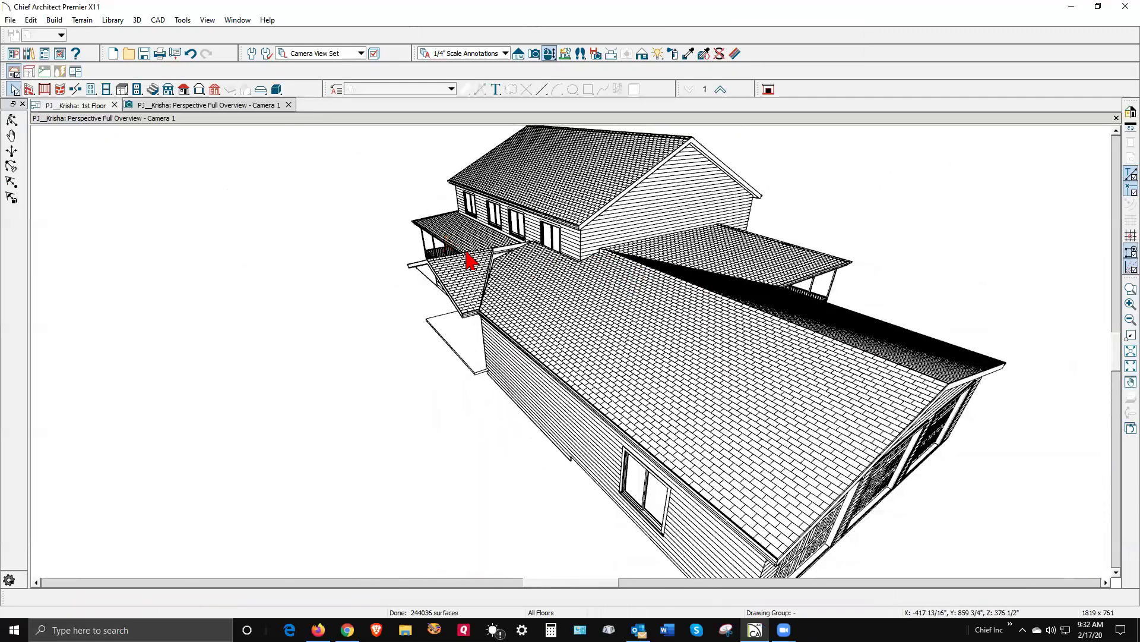
scroll(467, 254, "up", 2)
scroll(508, 275, "up", 1)
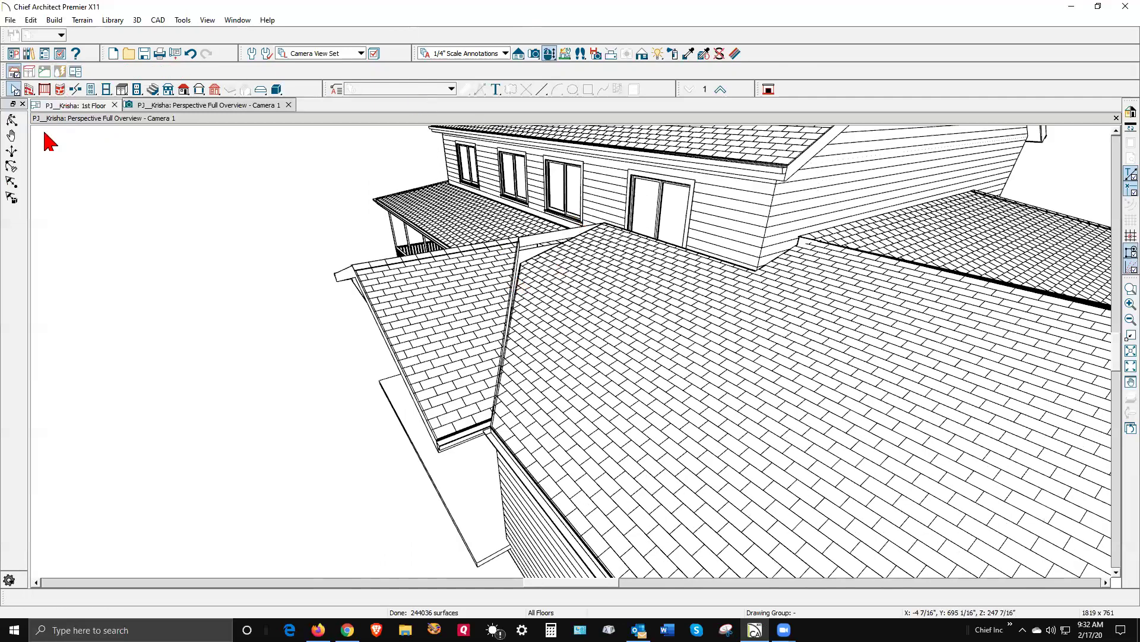
left_click(12, 119)
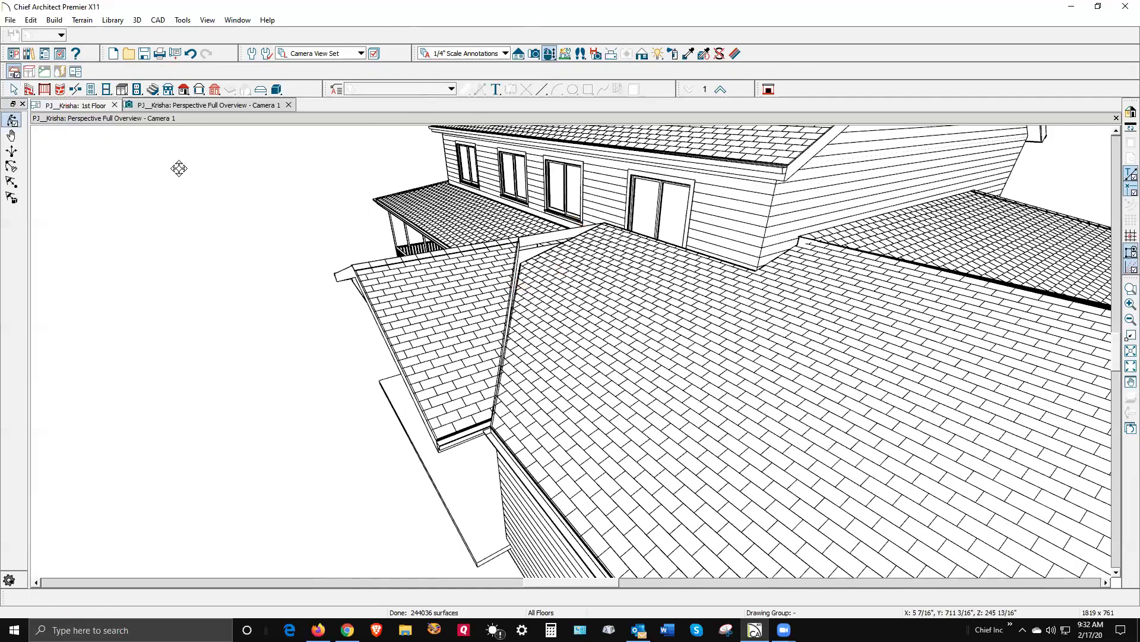
left_click_drag(178, 168, 605, 257)
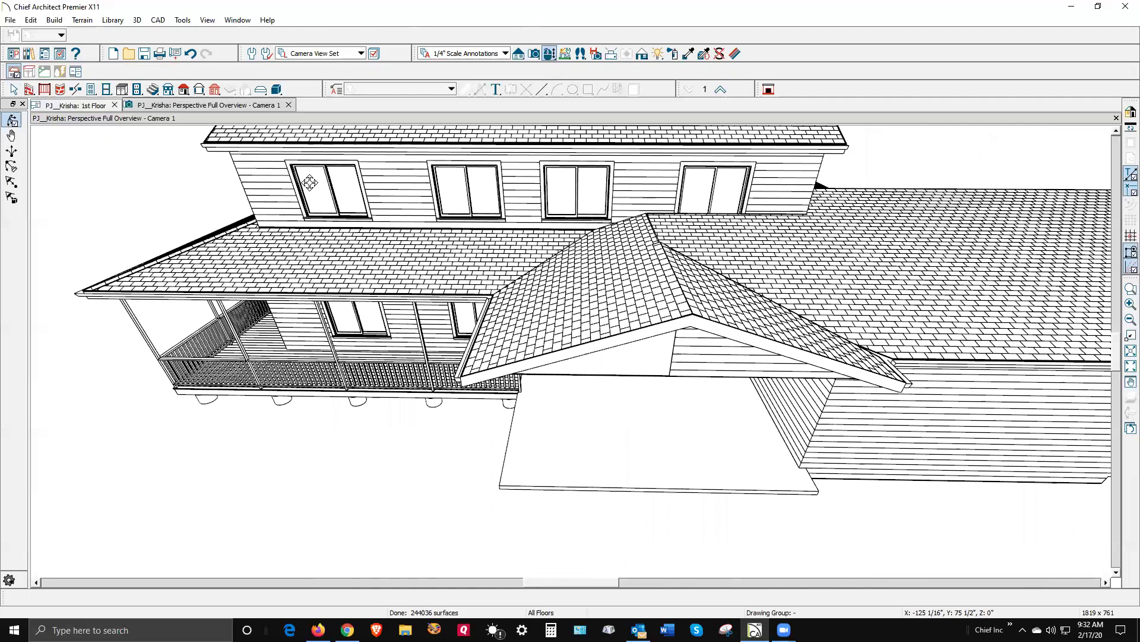
key("Escape")
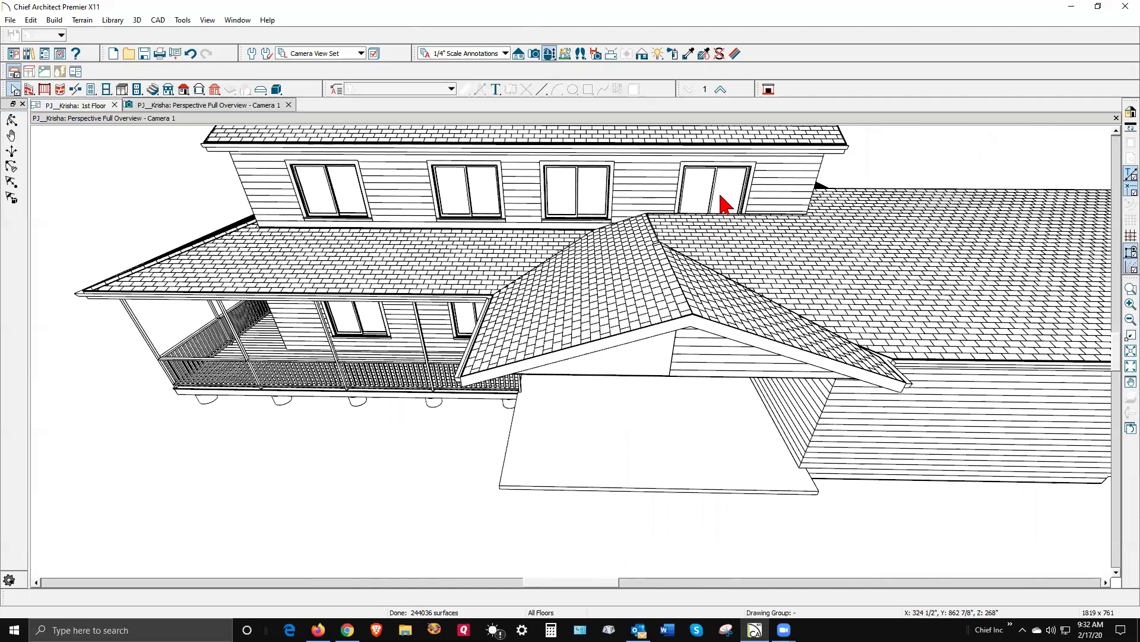
Set the height of the upper-floor window above the garage roof to 36".
left_click(725, 204)
double_click(724, 204)
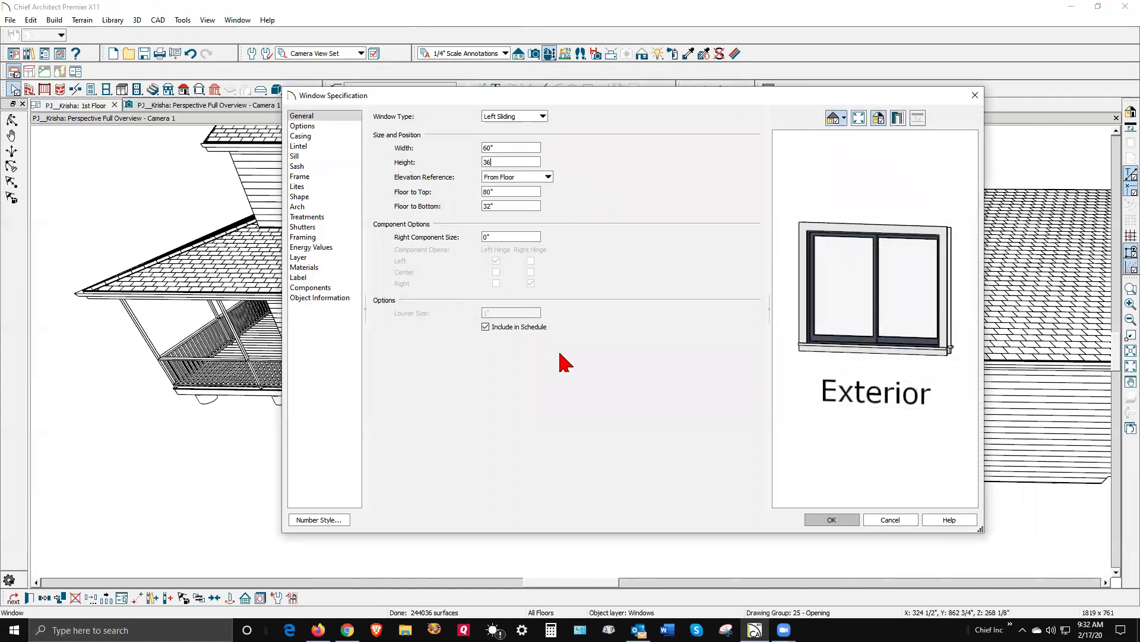
left_click(832, 520)
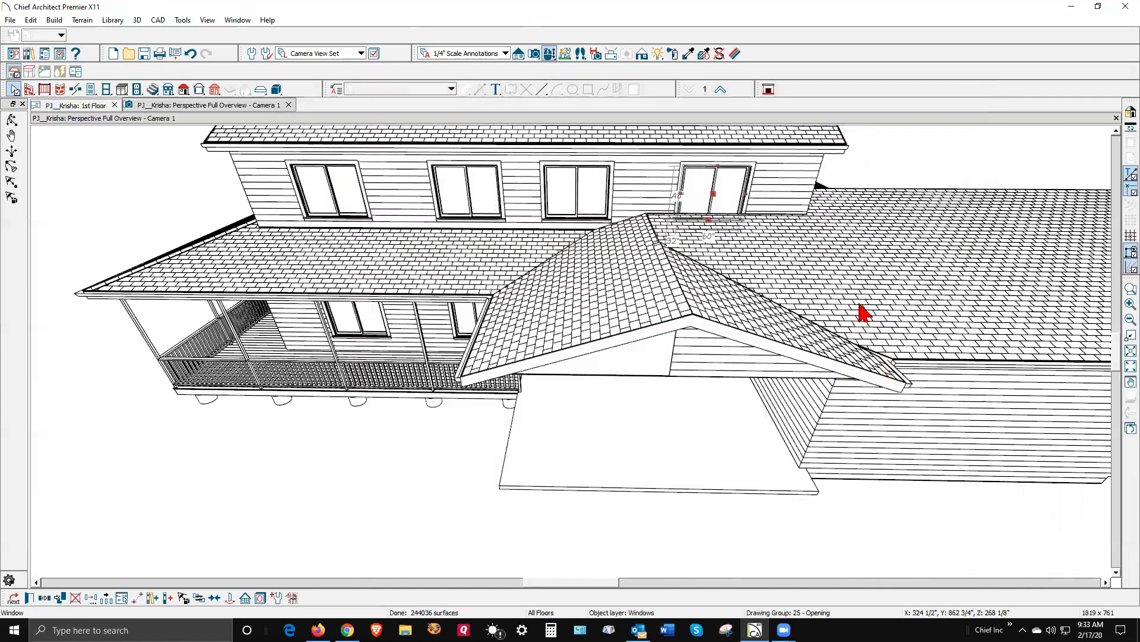
key("Escape")
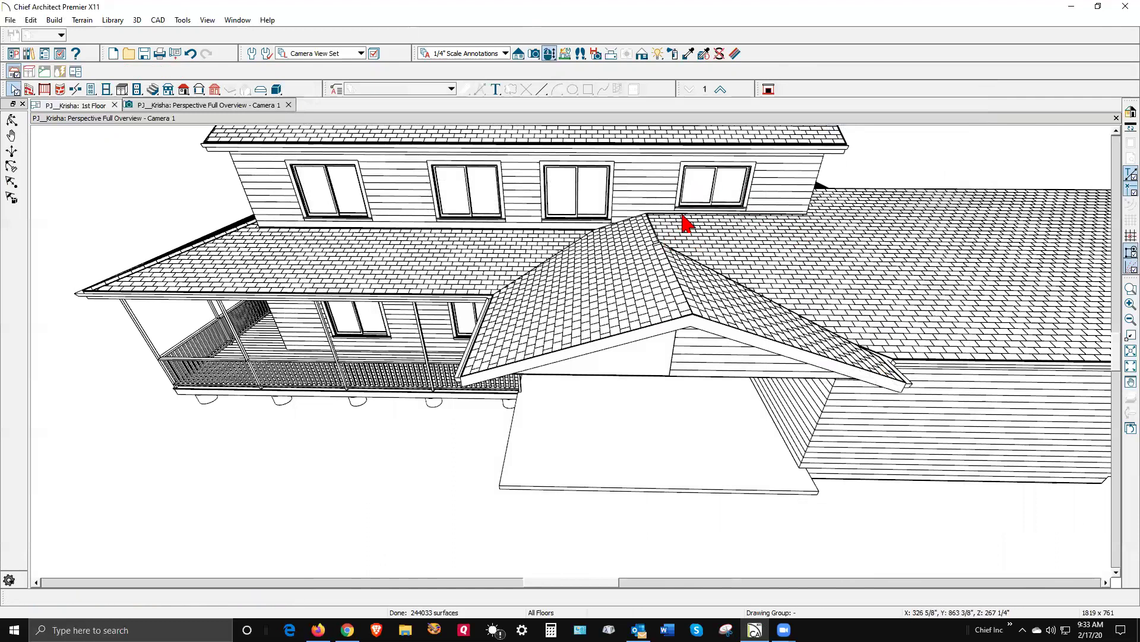
Try to join the patio gable's garage-side roof plane to the garage roof plane.
right_click(756, 305)
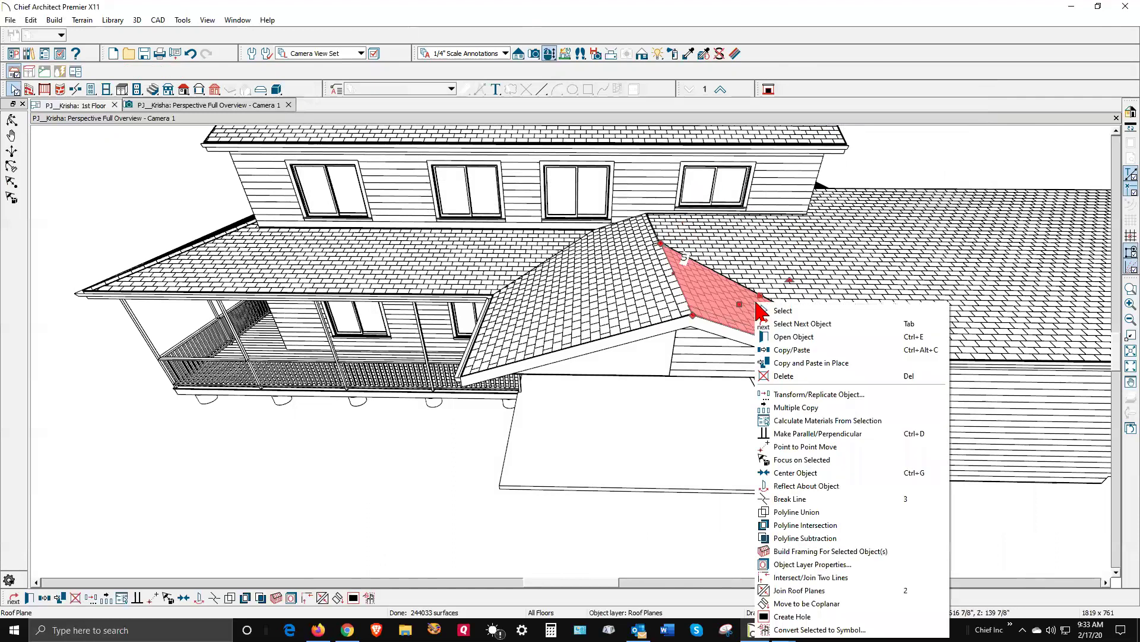
left_click(804, 603)
left_click(806, 331)
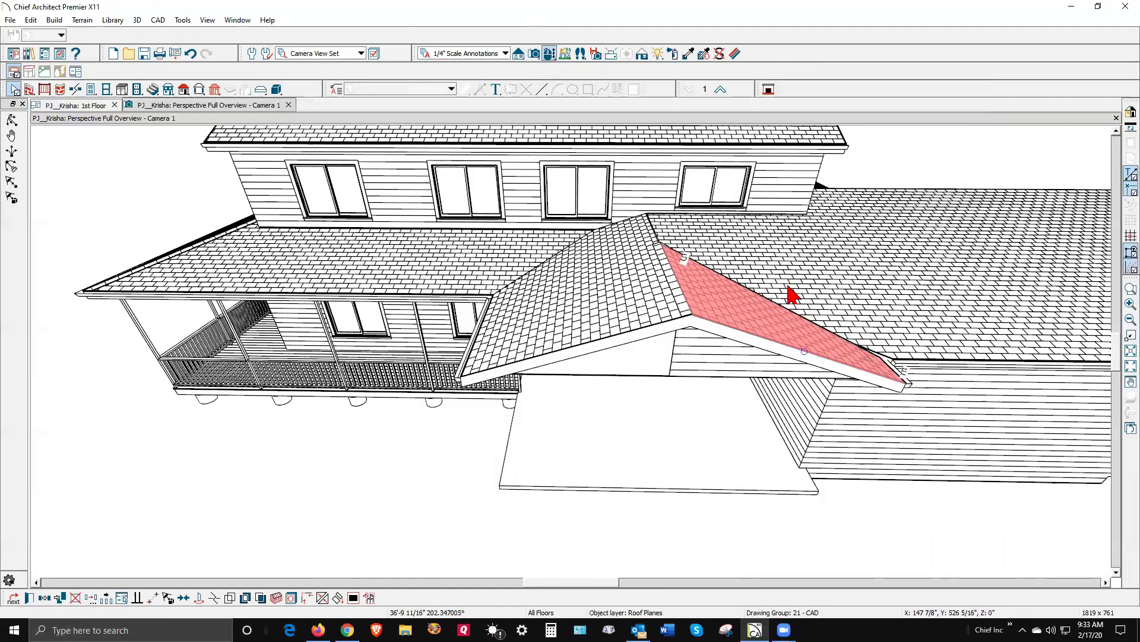
left_click(784, 324)
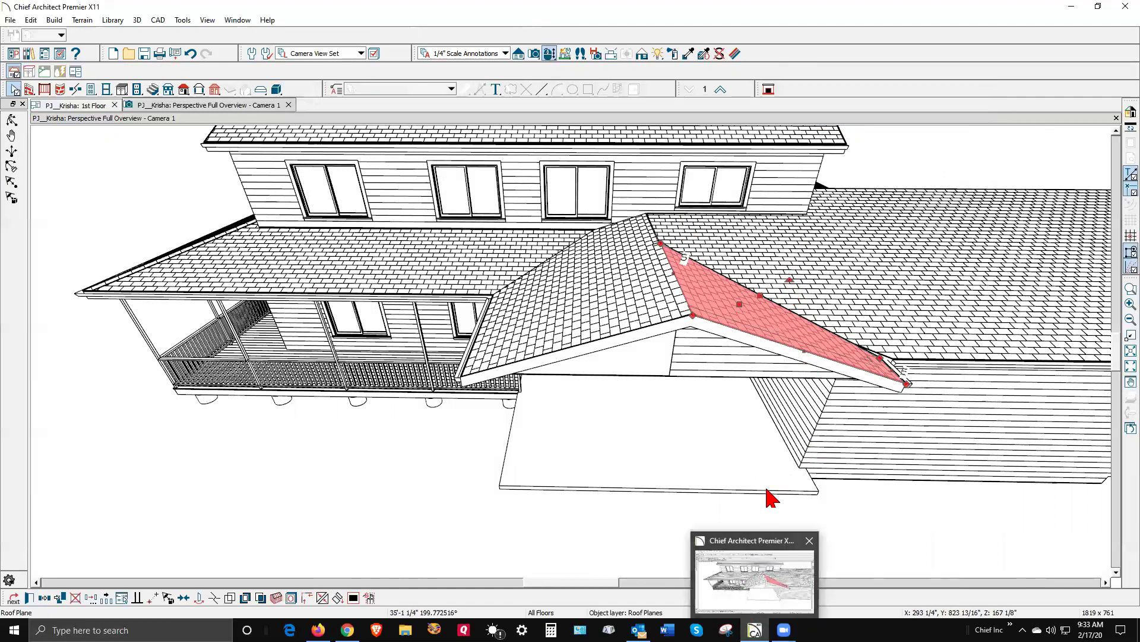
right_click(761, 316)
right_click(761, 316)
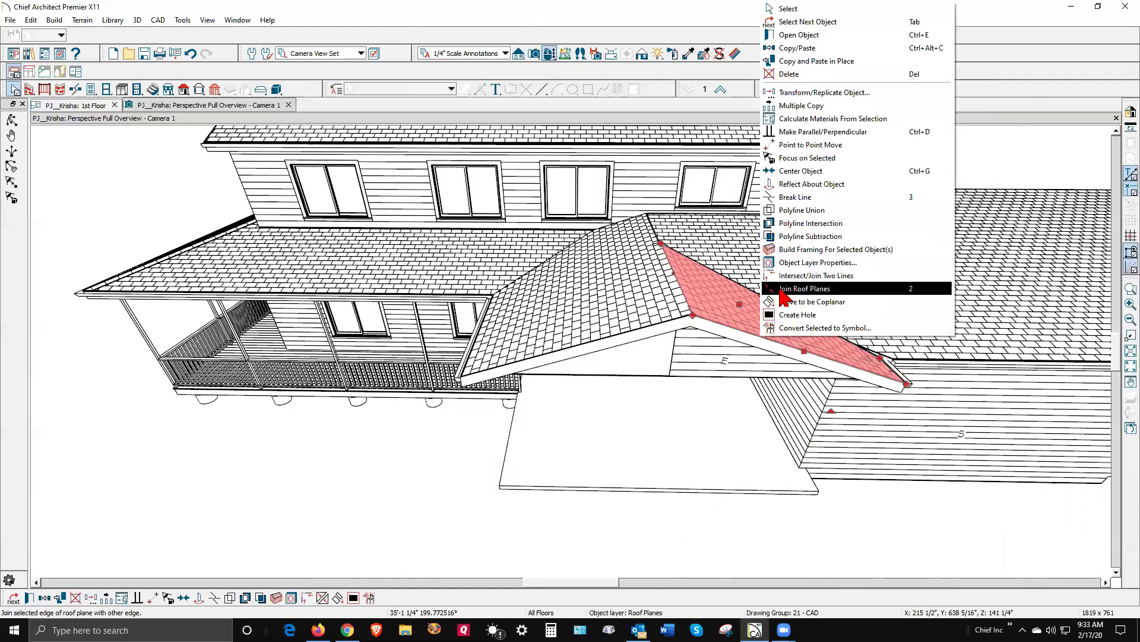
left_click(780, 300)
left_click(783, 296)
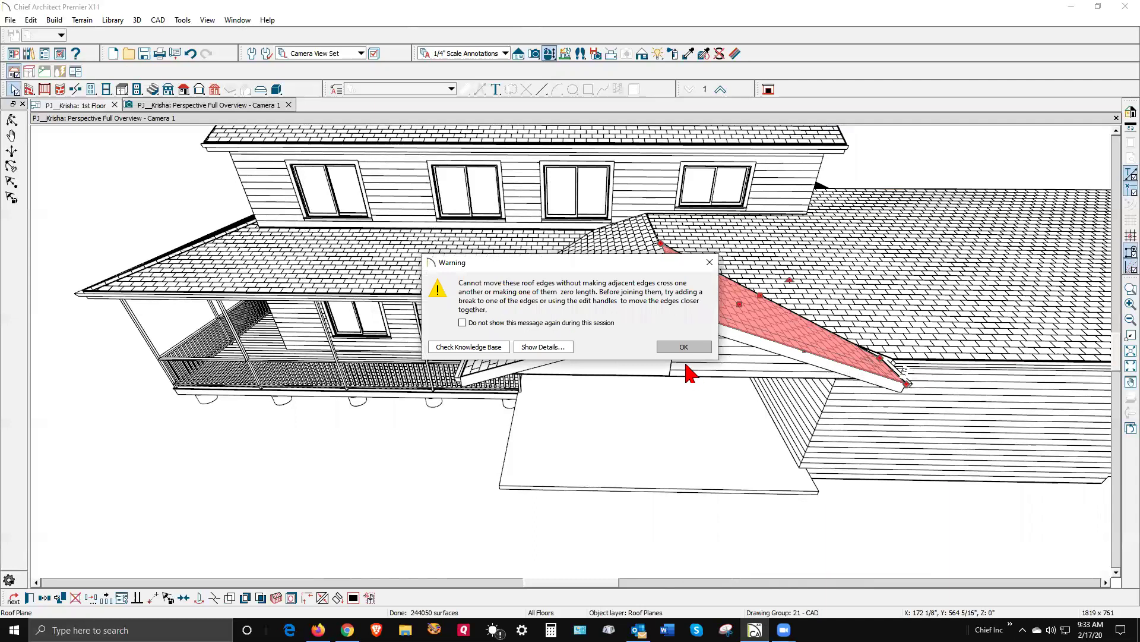
left_click(681, 349)
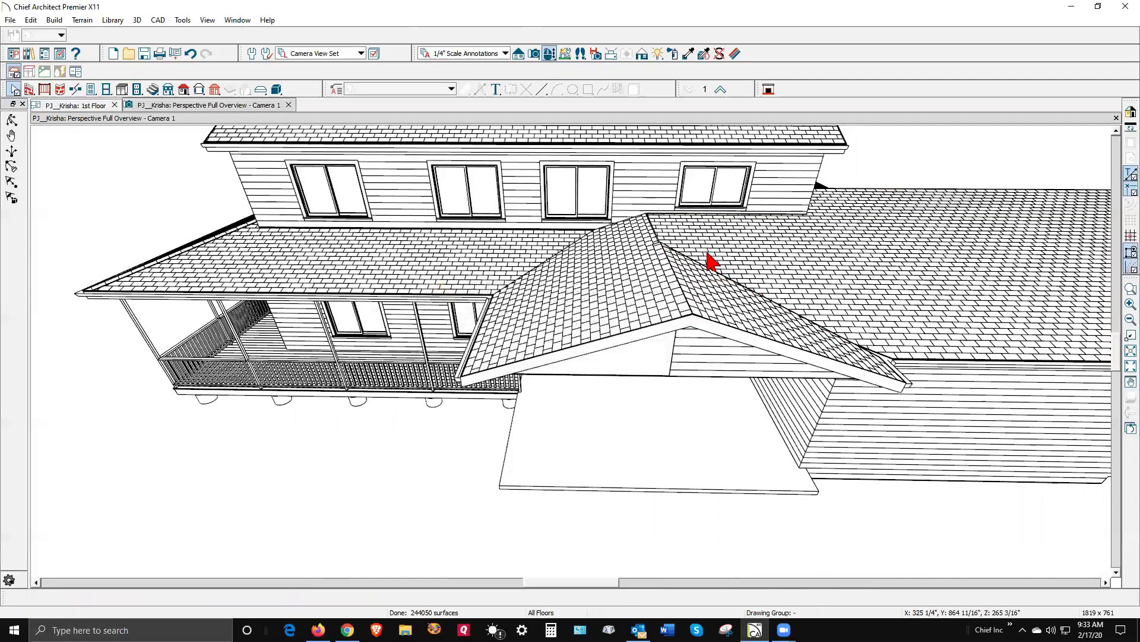
Pull the garage roof plane's edge to the house end of the patio gable's ridge and join it with the gable's garage-side plane.
left_click(692, 265)
left_click_drag(658, 267, 649, 214)
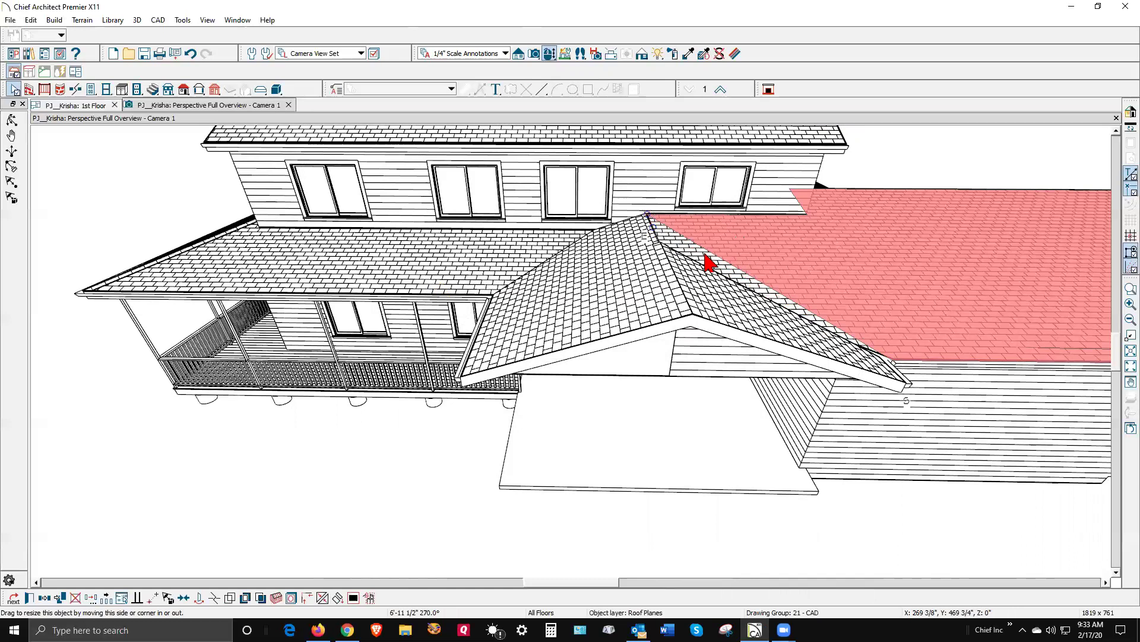
right_click(719, 274)
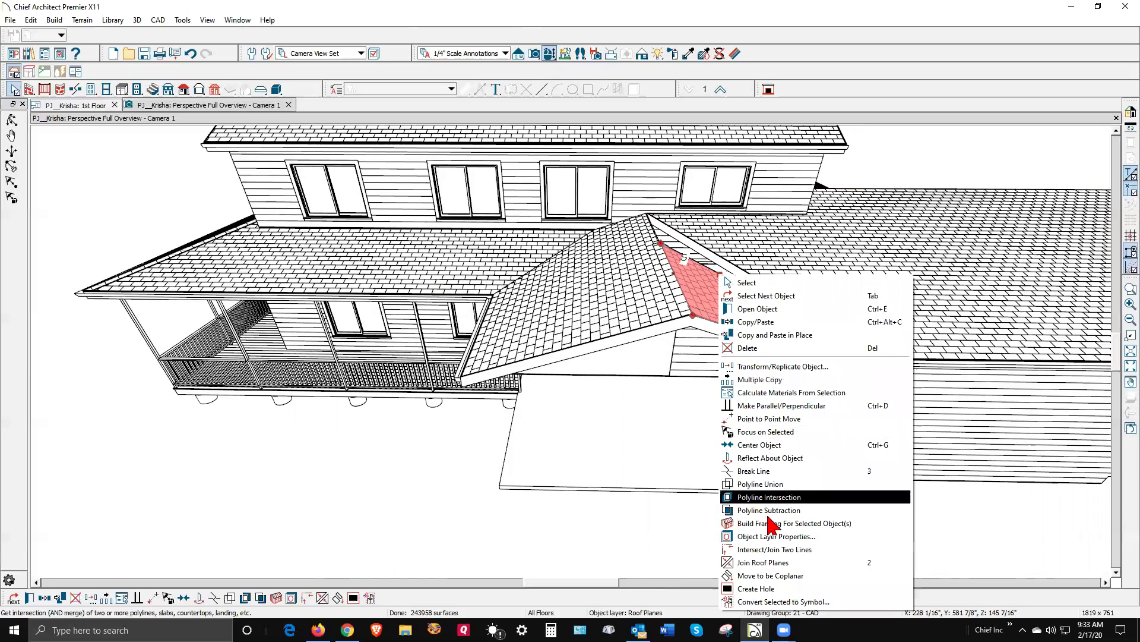
left_click(766, 562)
left_click(771, 288)
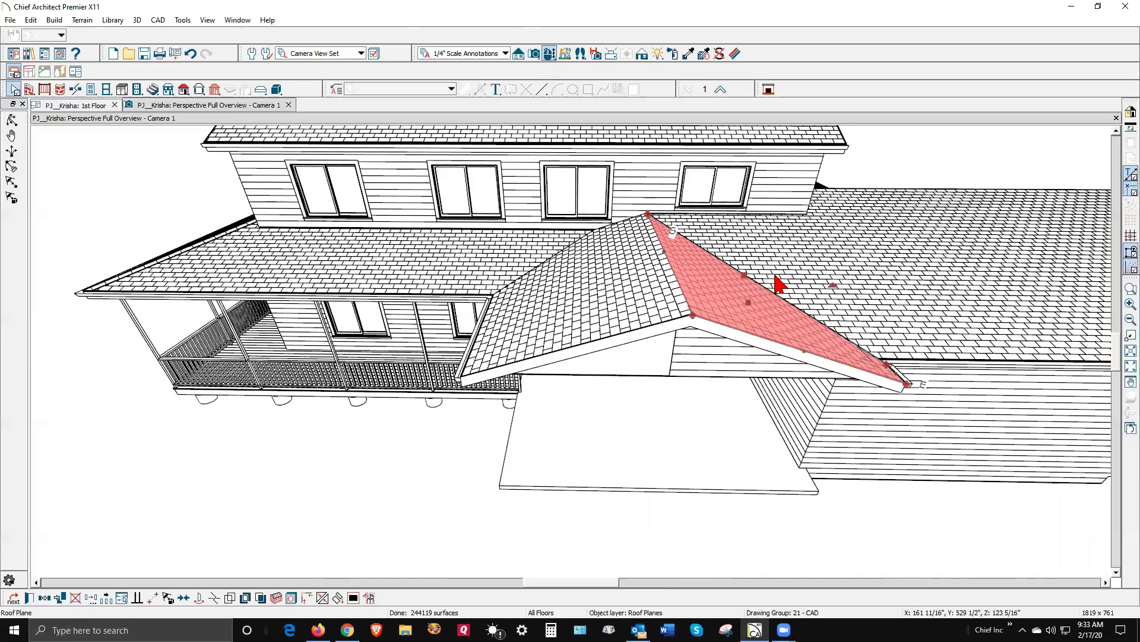
key("Escape")
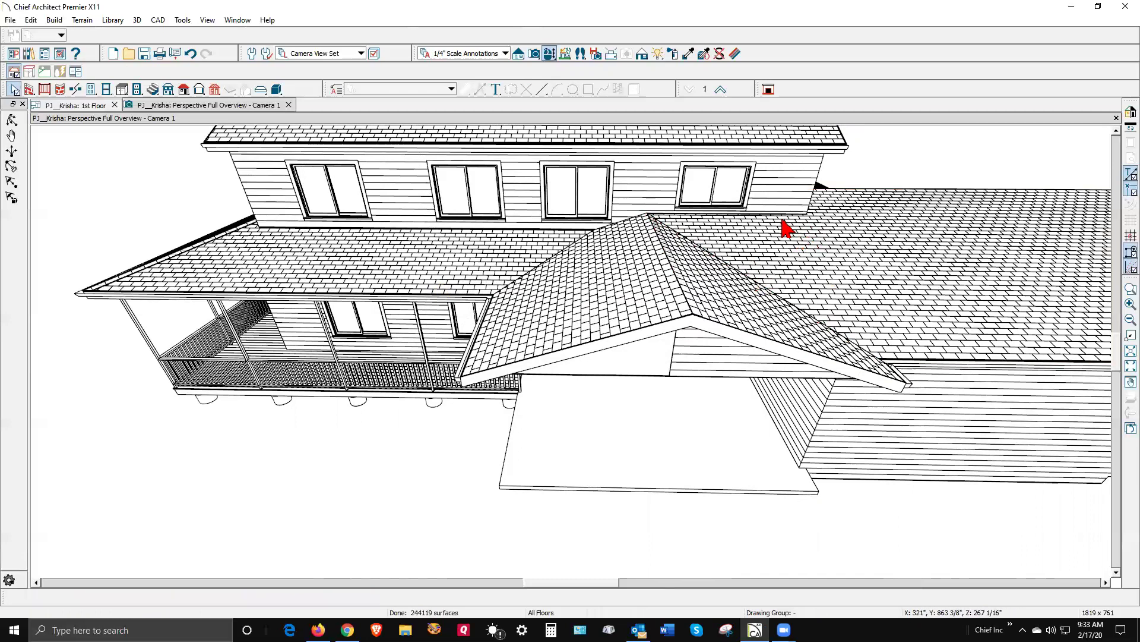
scroll(750, 178, "down", 3)
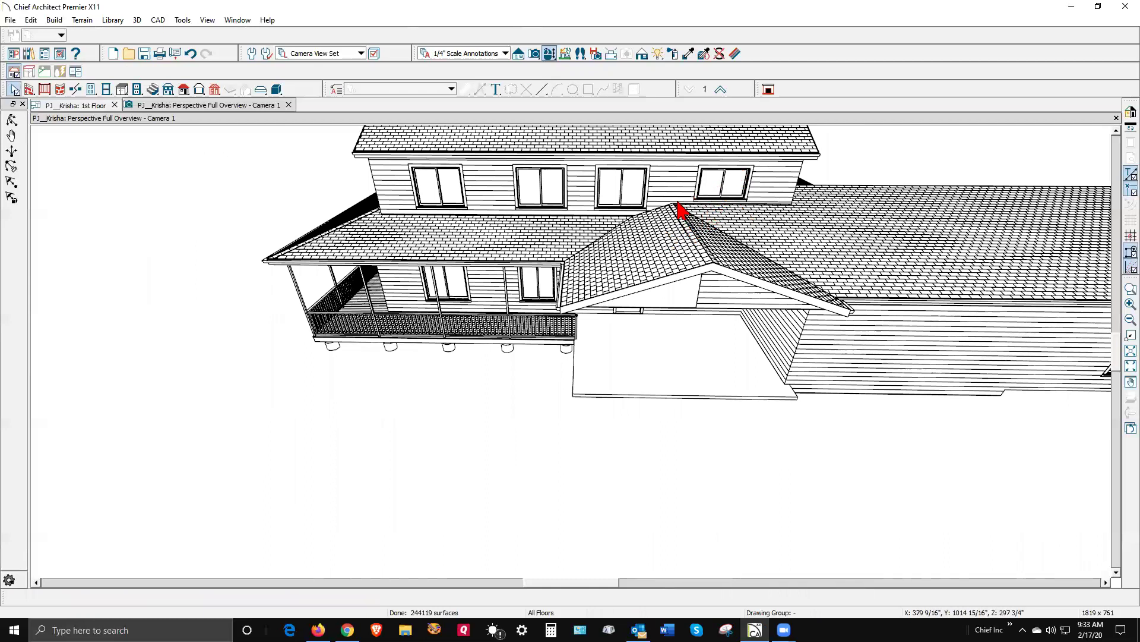
Break the porch roof plane's edge at the end of the garage ridge and pull its upper corner back along the house wall.
scroll(689, 287, "down", 1)
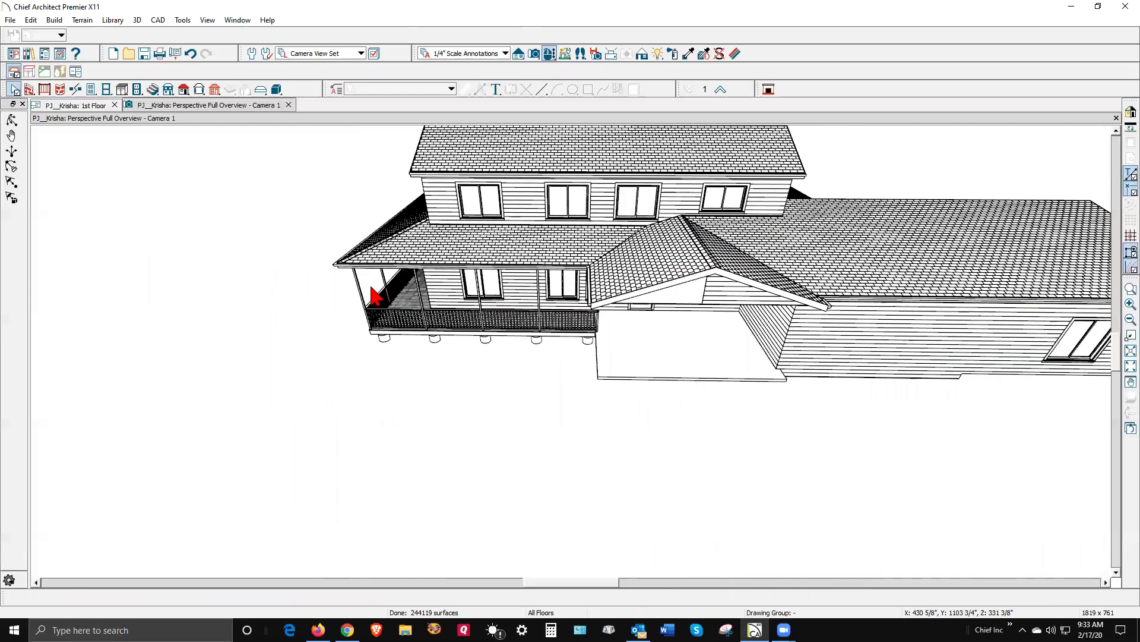
scroll(374, 296, "down", 2)
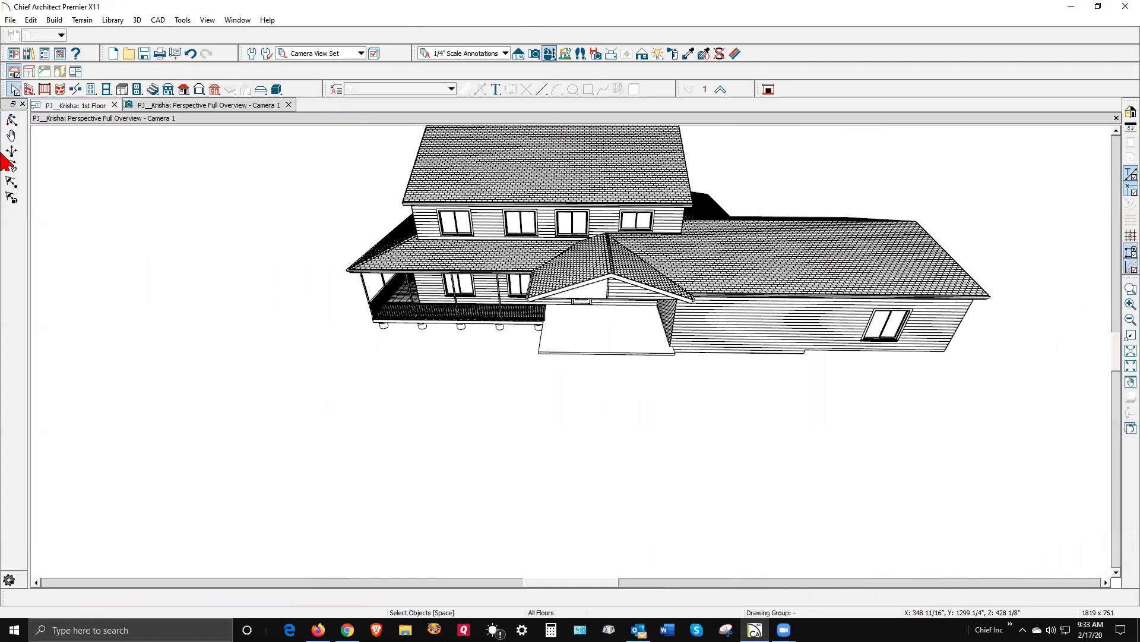
left_click(16, 119)
left_click_drag(795, 224, 614, 268)
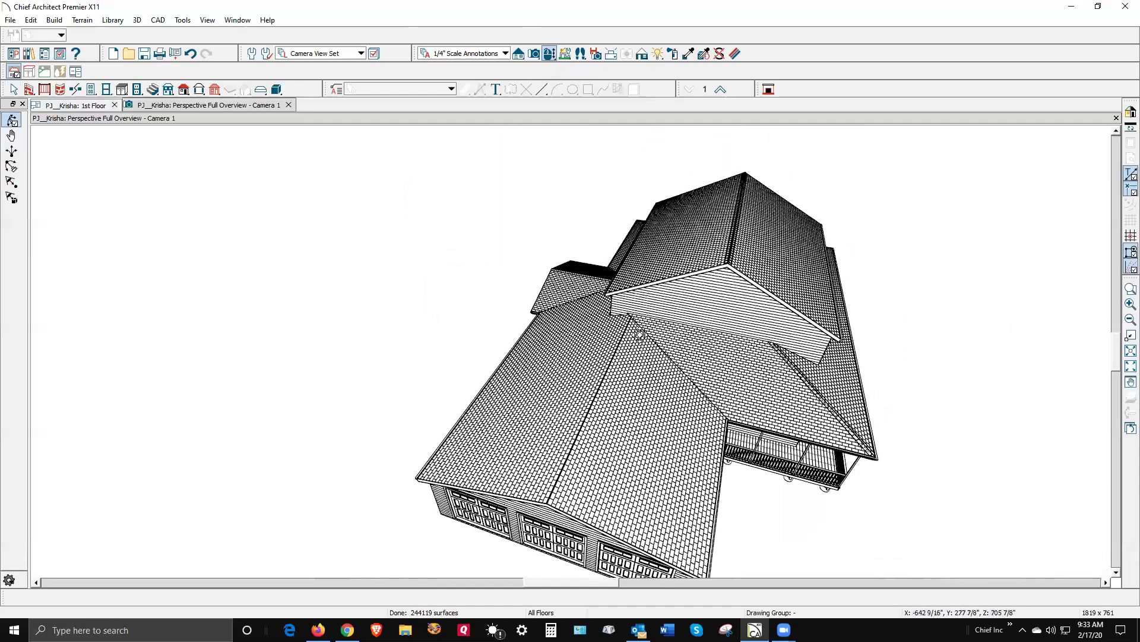
scroll(640, 335, "up", 6)
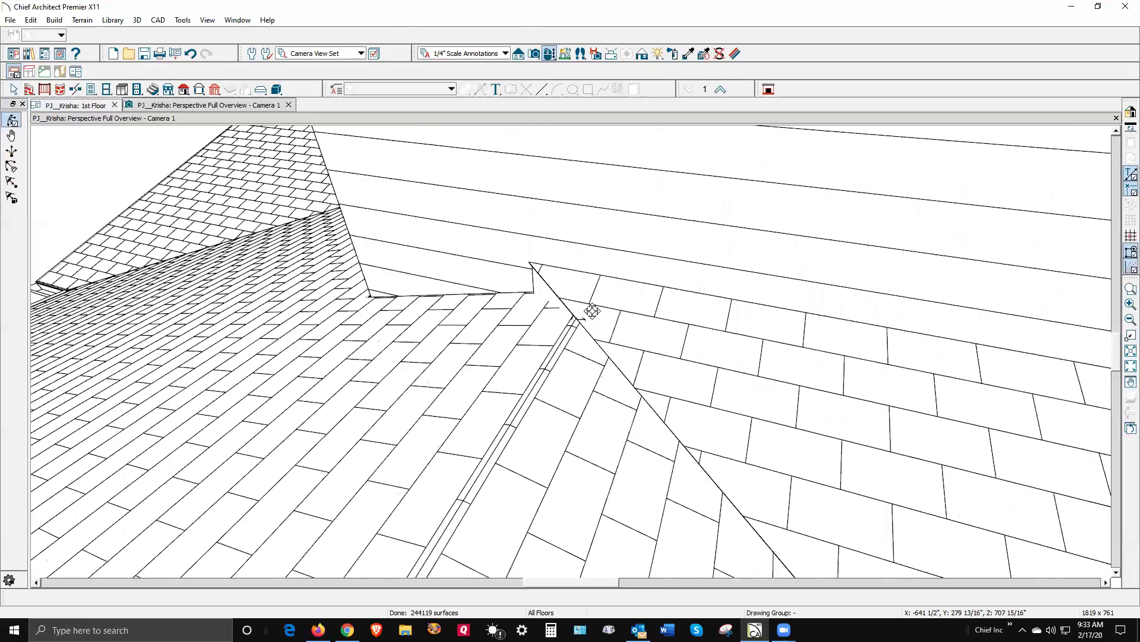
key("space")
left_click(618, 325)
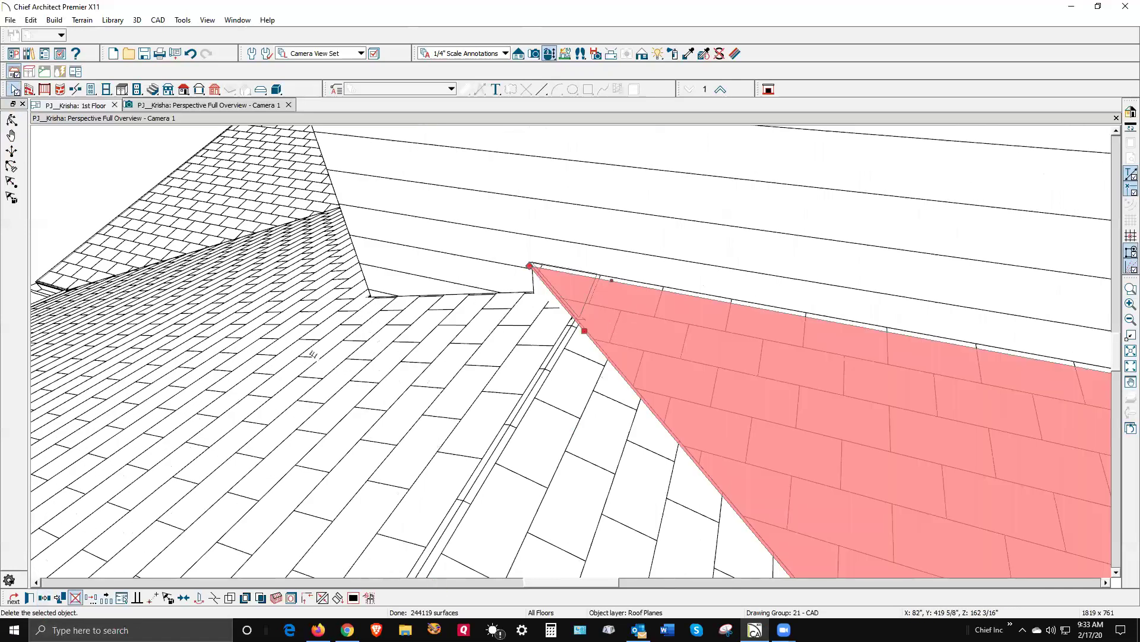
left_click(230, 597)
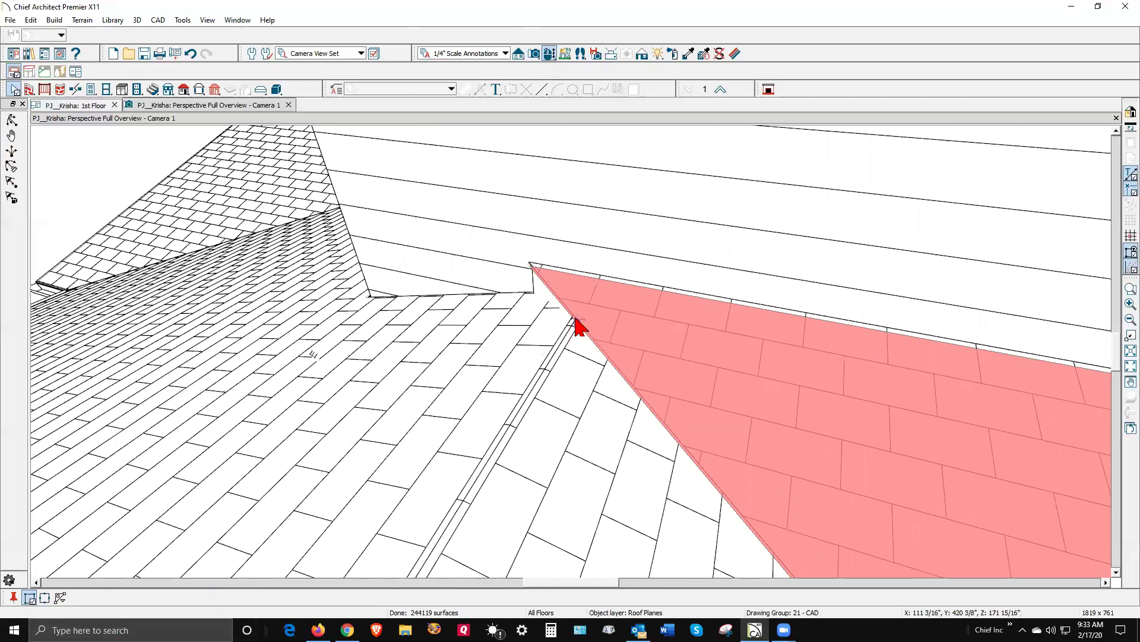
left_click(649, 314)
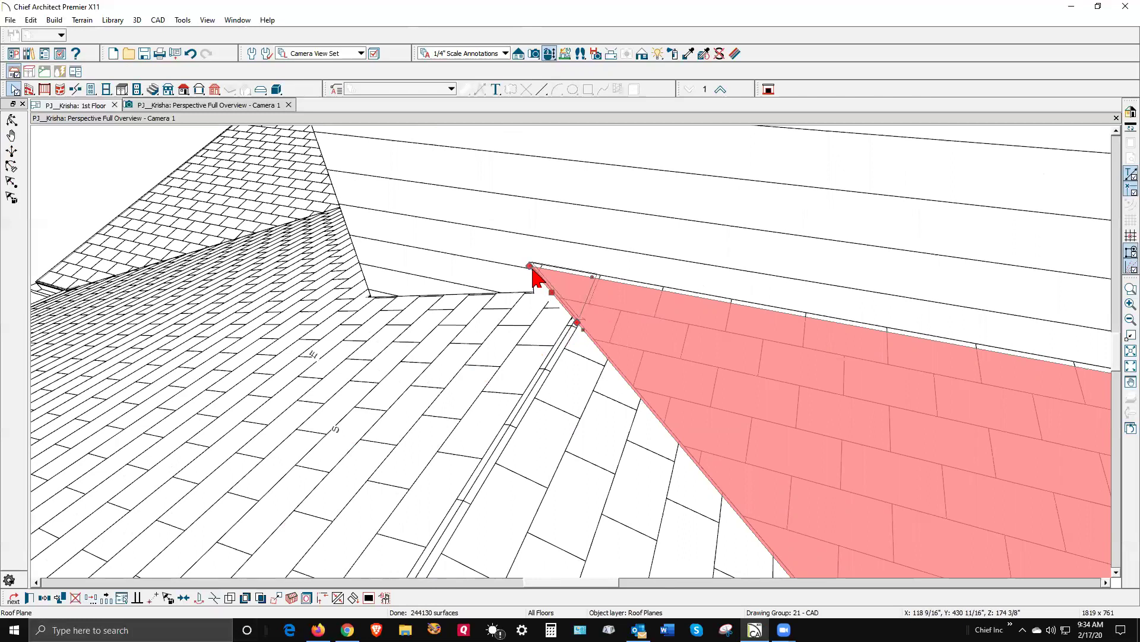
left_click_drag(528, 265, 638, 285)
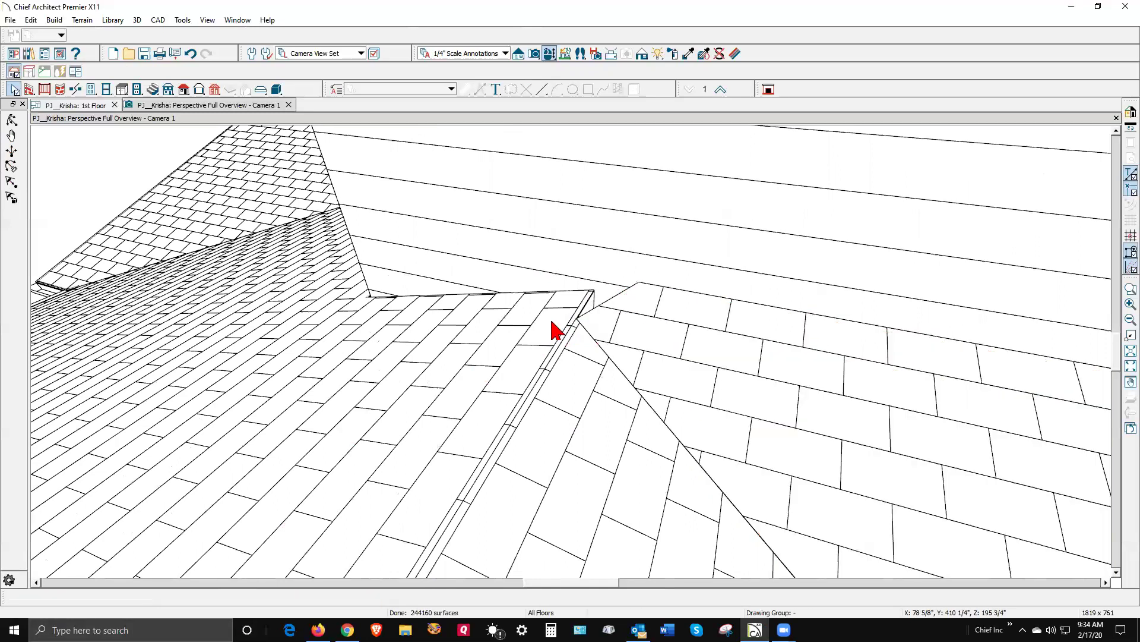
Break the patio-side garage roof plane's edge near the ridge end and join the new edge with the porch roof plane.
left_click(555, 325)
left_click(214, 597)
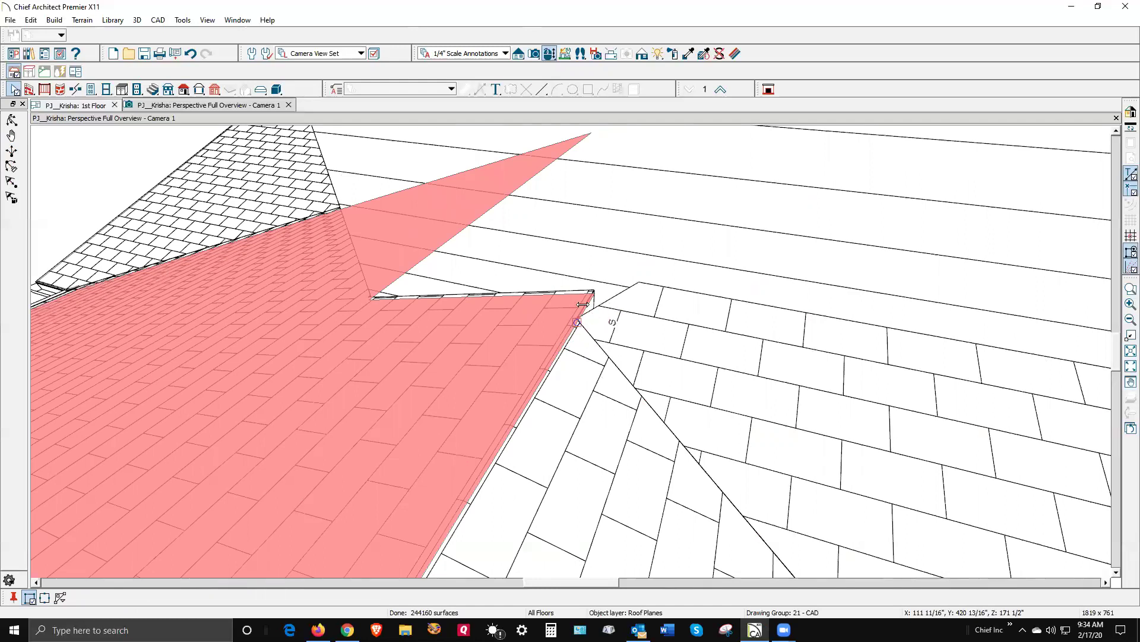
left_click(582, 305)
right_click(583, 304)
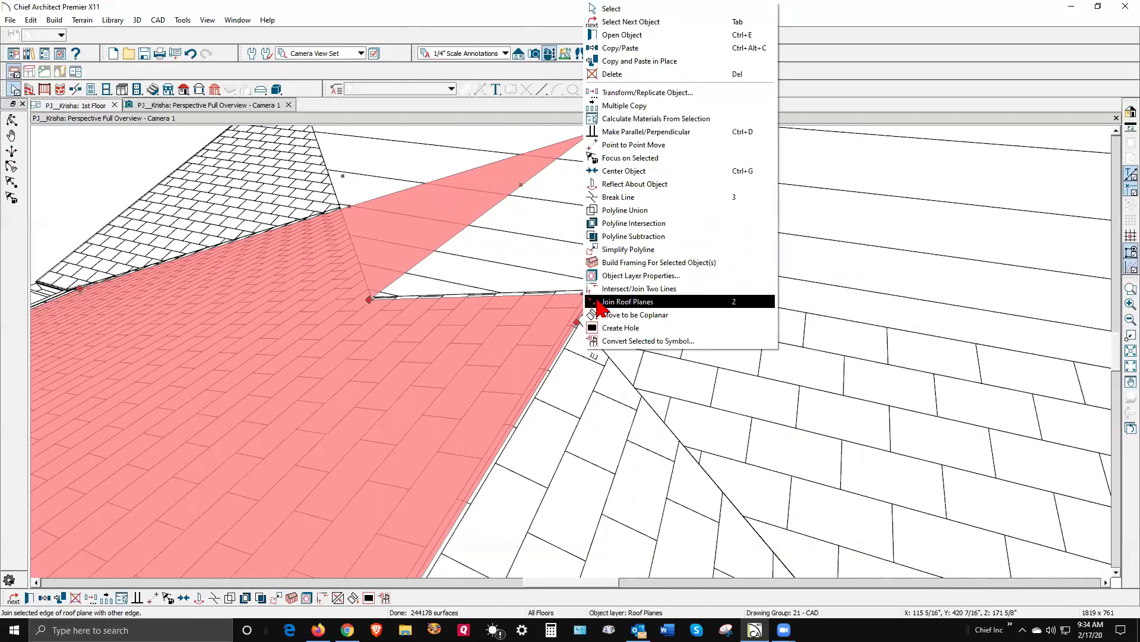
left_click(601, 308)
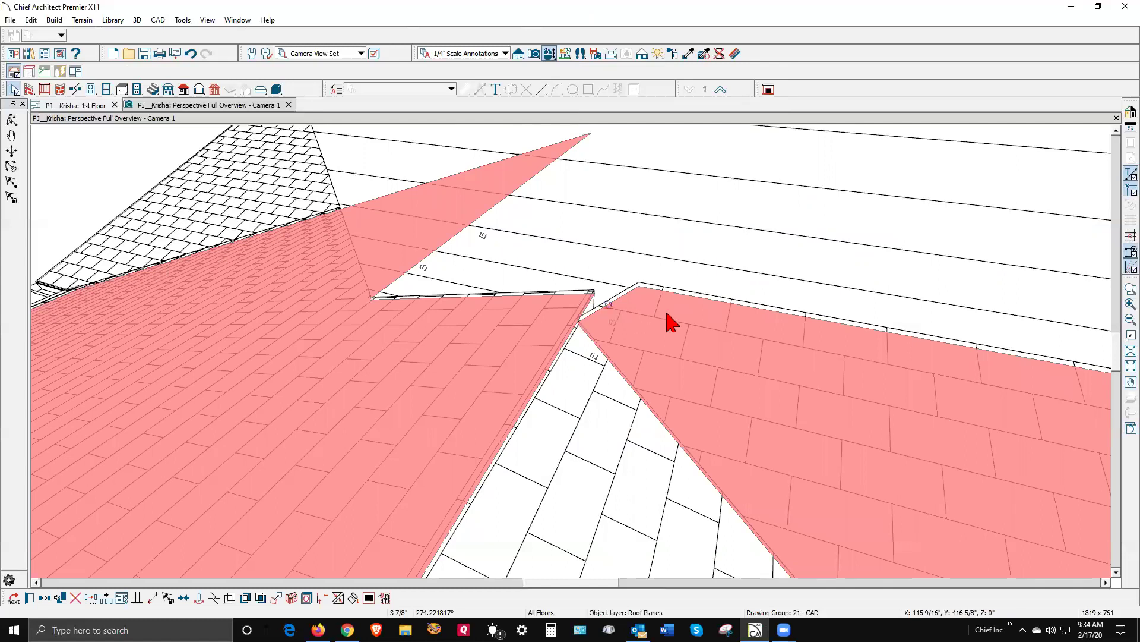
left_click(670, 321)
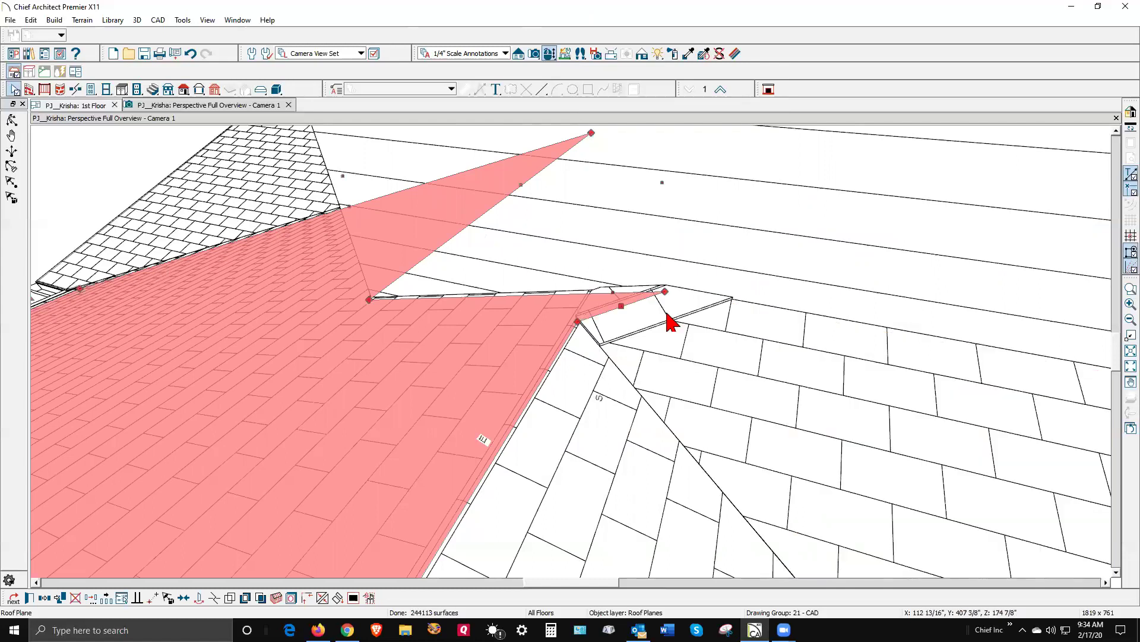
Check the wall type of the porch-side half of the patio gable's attic wall.
scroll(670, 297, "down", 4)
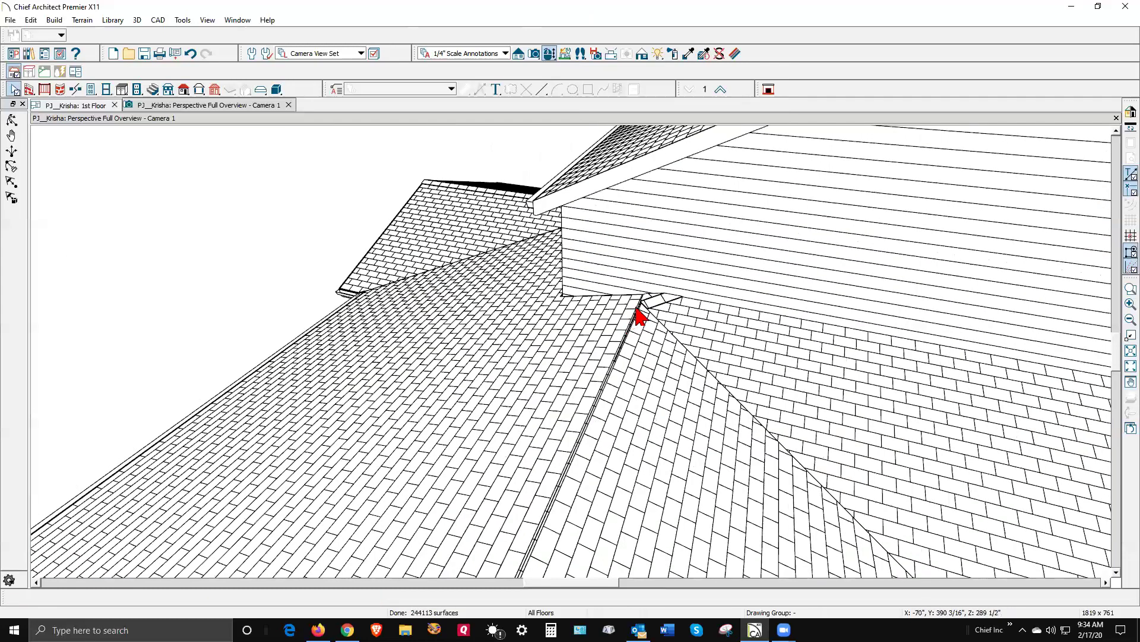
scroll(721, 288, "down", 2)
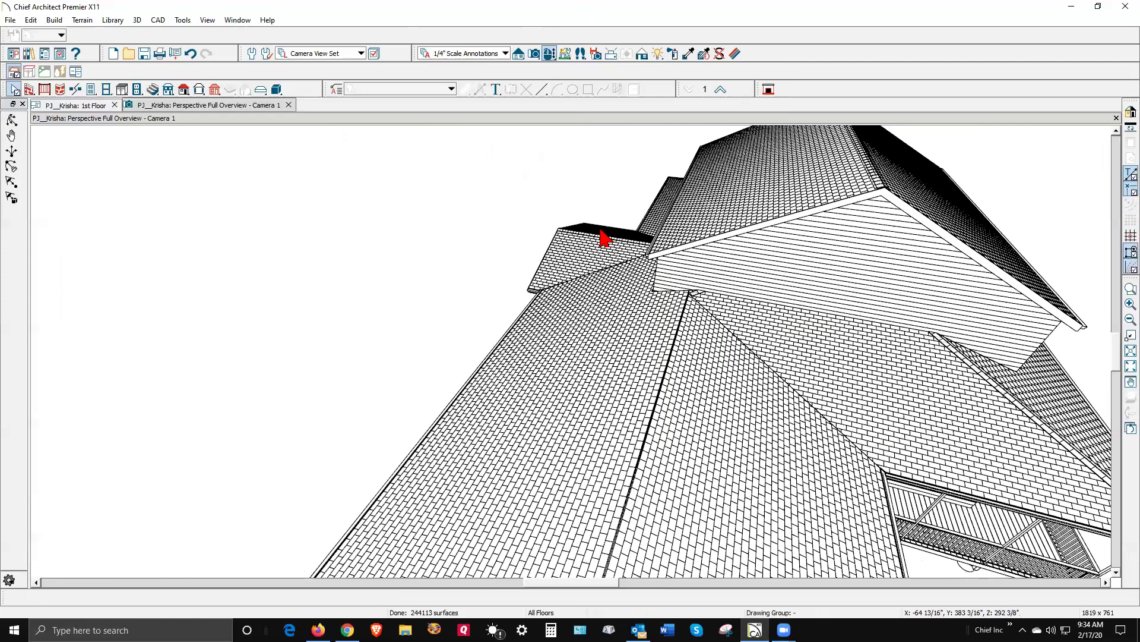
scroll(603, 237, "down", 5)
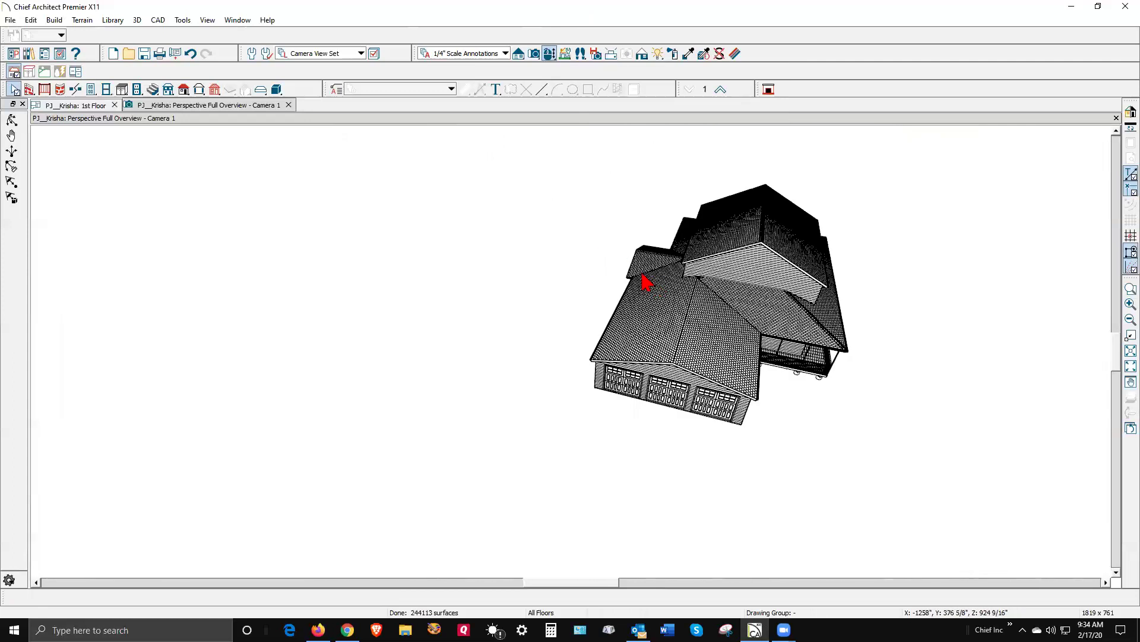
left_click(12, 119)
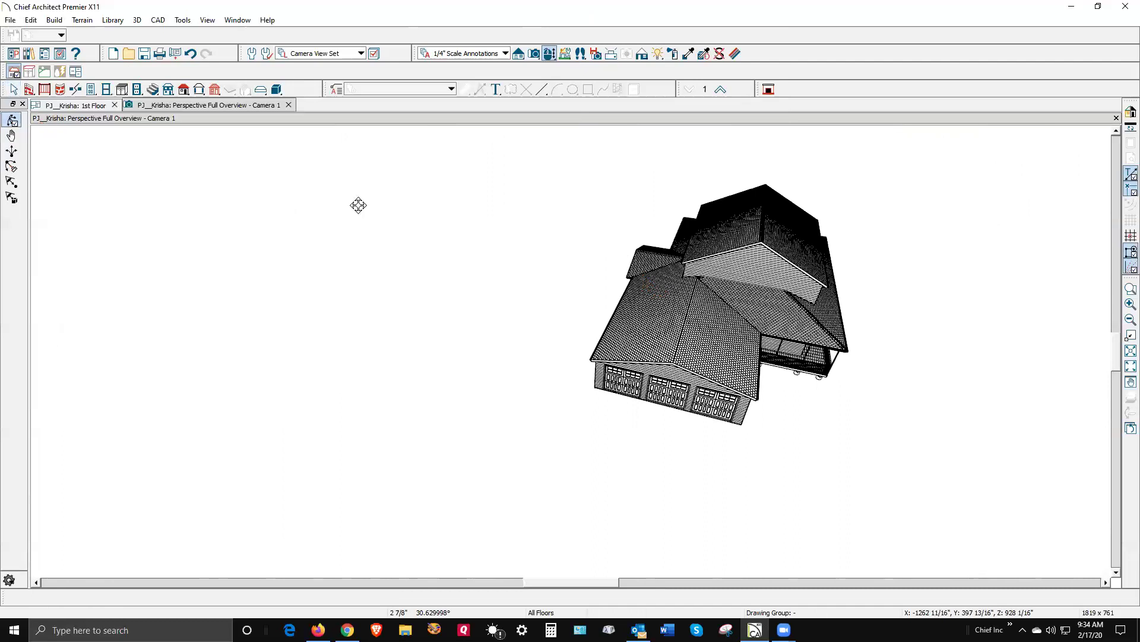
left_click_drag(356, 204, 446, 184)
left_click_drag(593, 170, 699, 251)
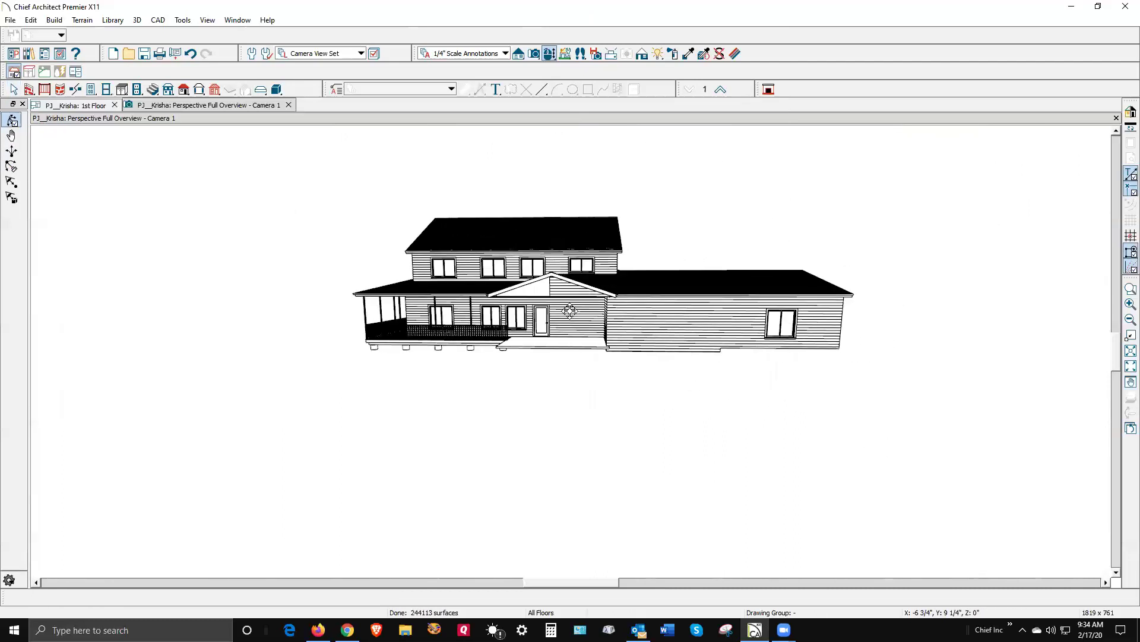
scroll(572, 303, "up", 5)
key("space")
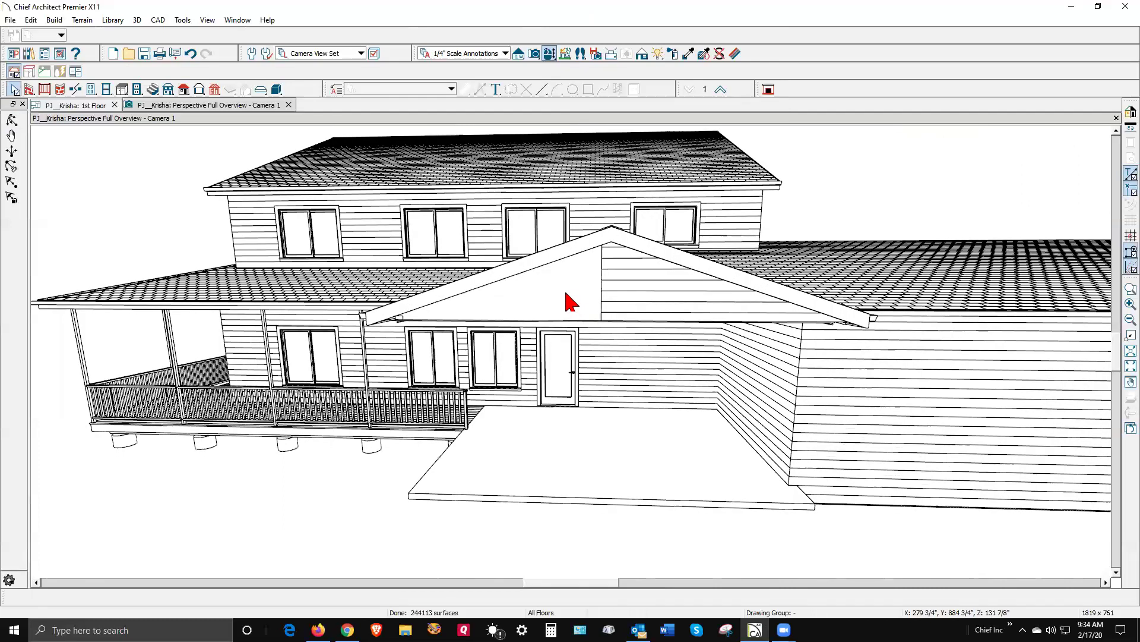
left_click(571, 301)
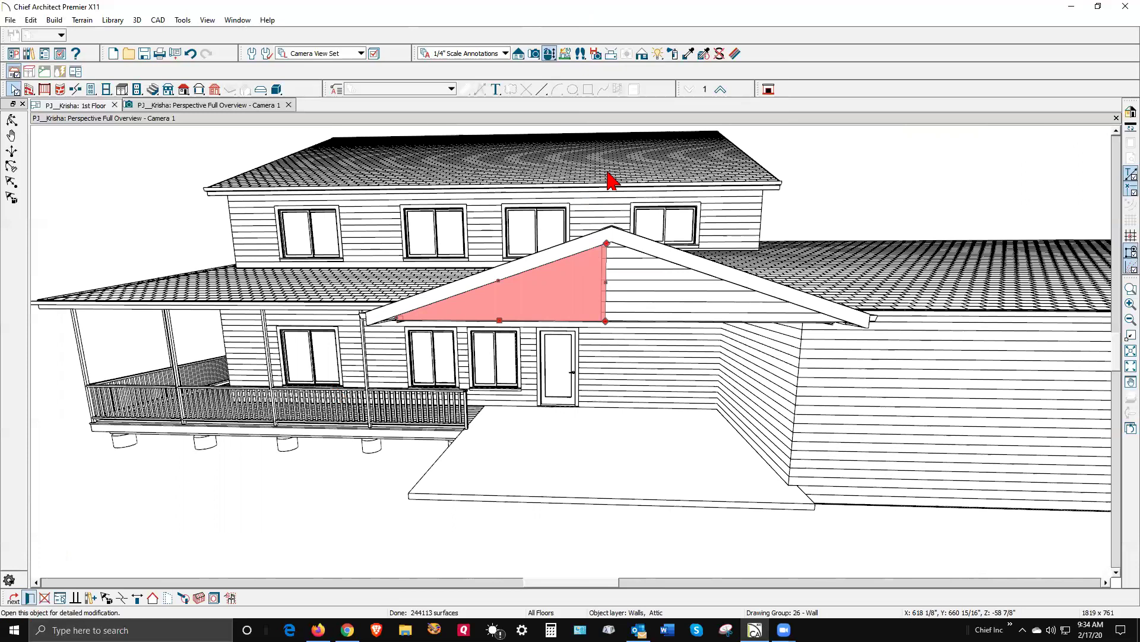
key("e")
left_click(380, 192)
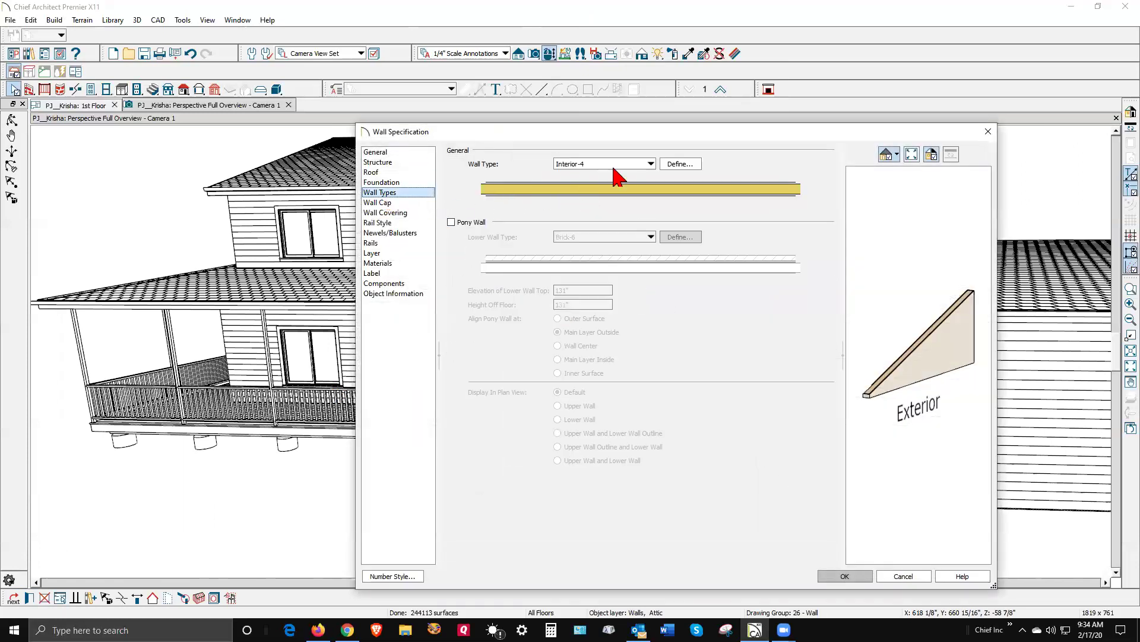
left_click(903, 575)
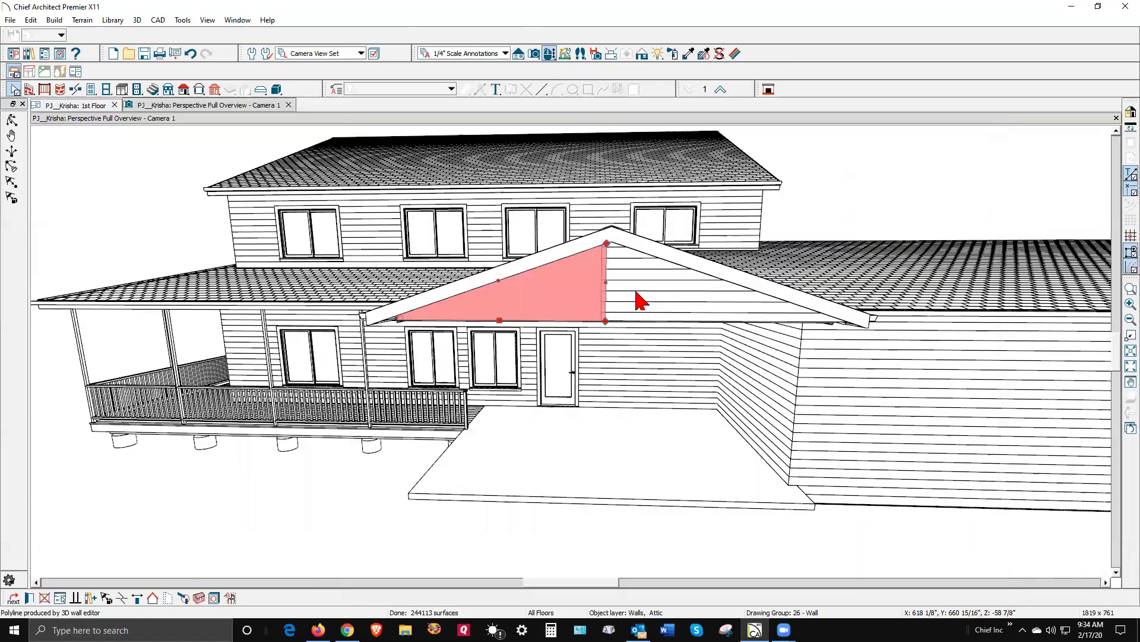
Pull the sided attic wall's garage-side end back to the patio gable and extend its other end across the gable's full width.
left_click(619, 307)
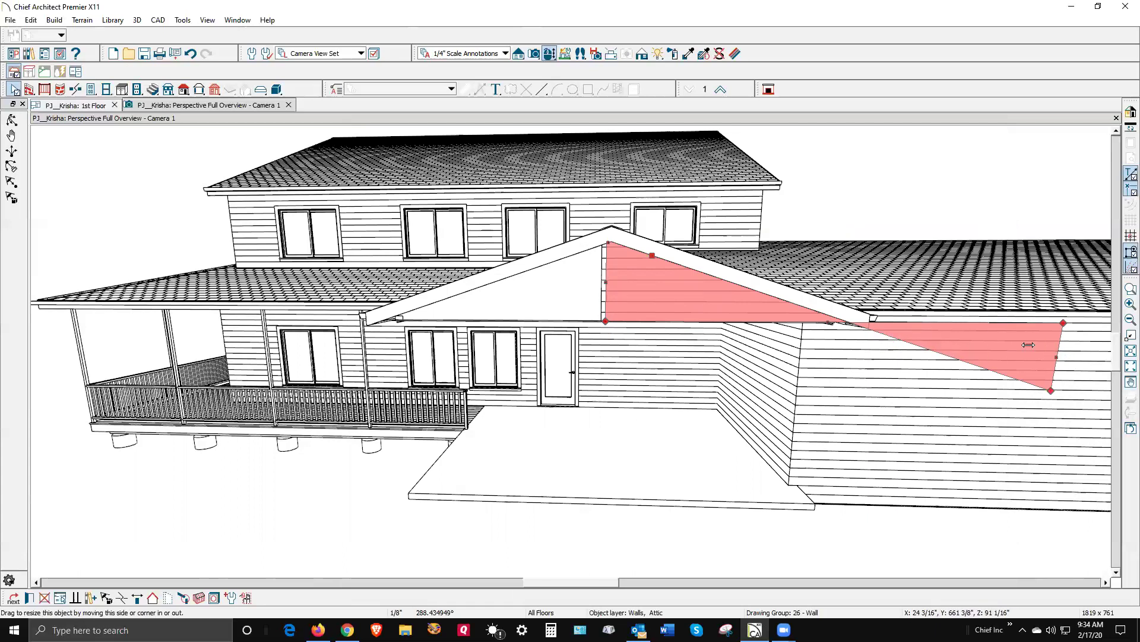
left_click_drag(1028, 345, 848, 326)
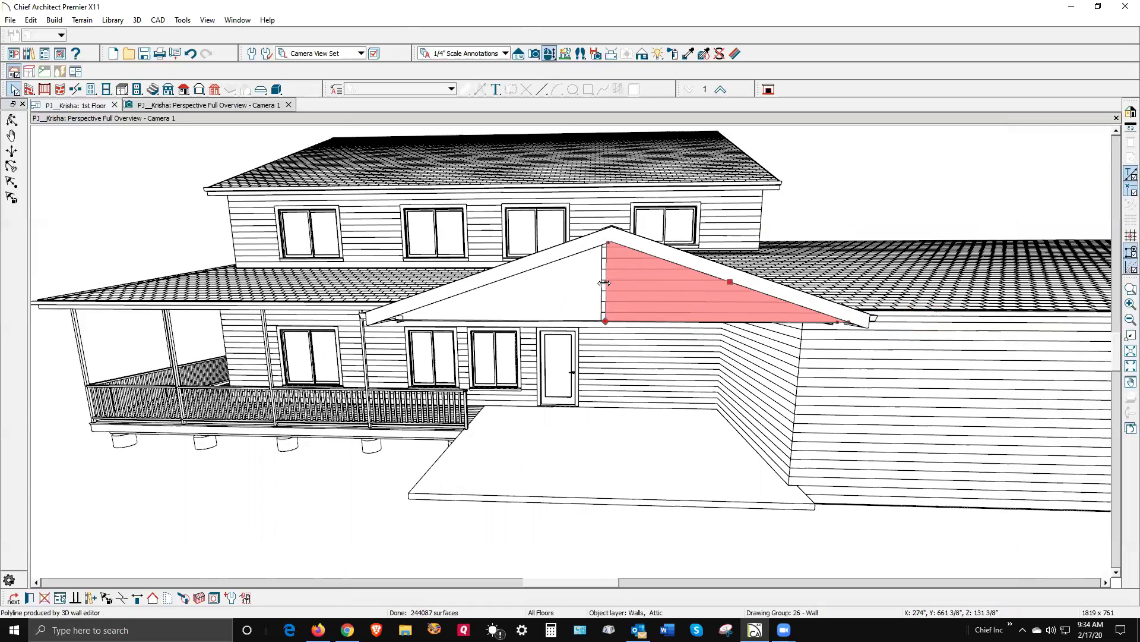
left_click_drag(606, 286, 389, 329)
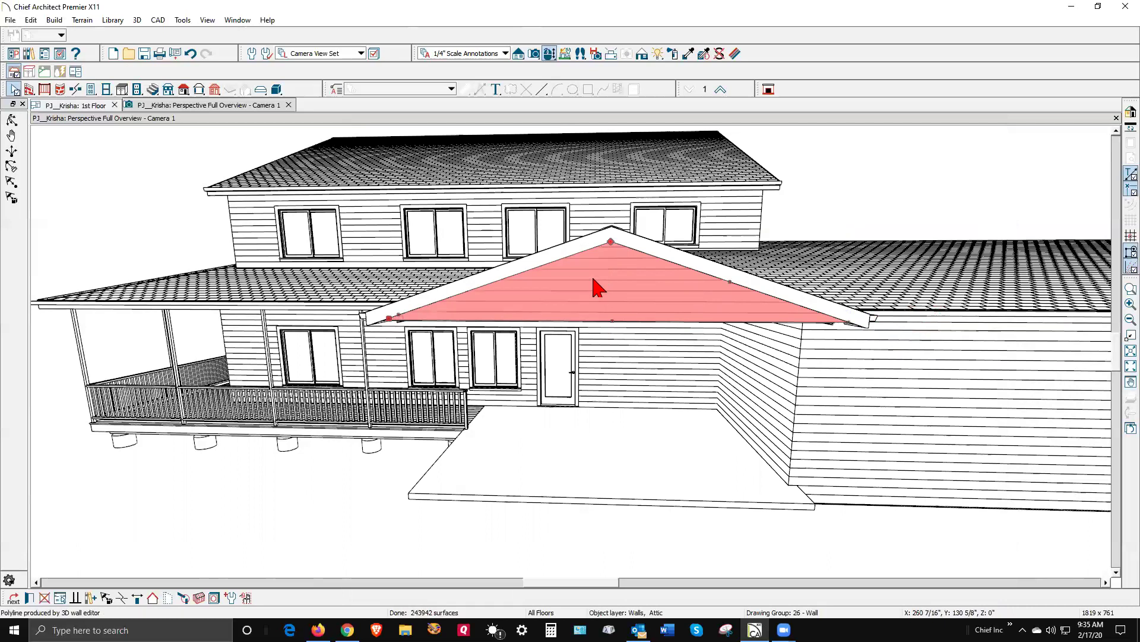
key("Escape")
Review the patio gable attic wall's general settings, accept them, and view the whole patio side of the house.
scroll(551, 289, "down", 2)
scroll(475, 280, "down", 1)
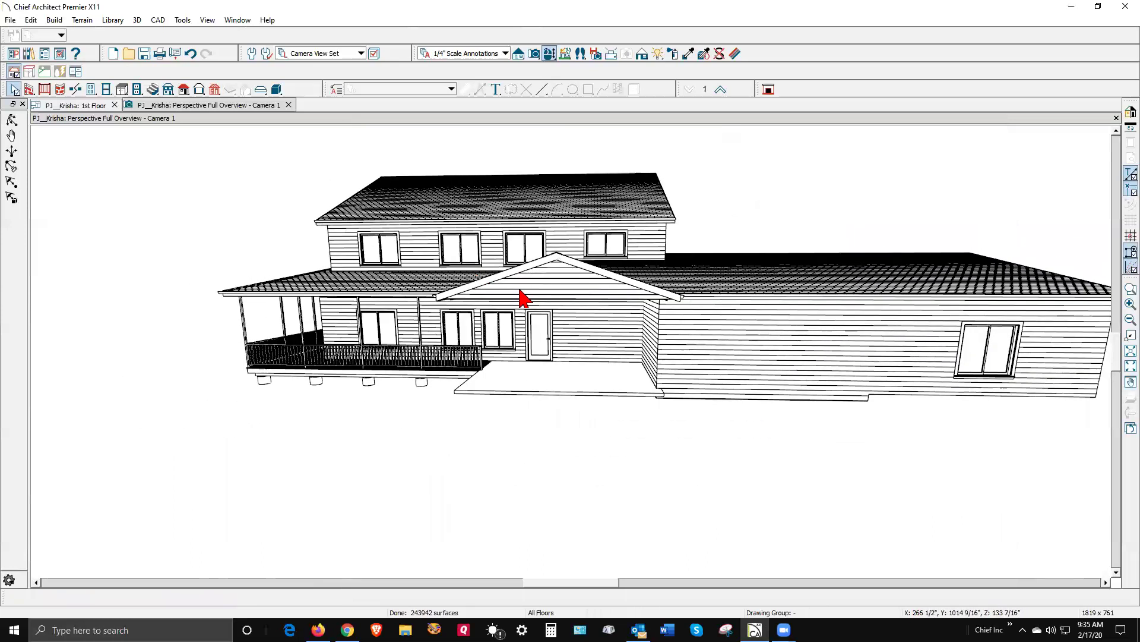
left_click(542, 292)
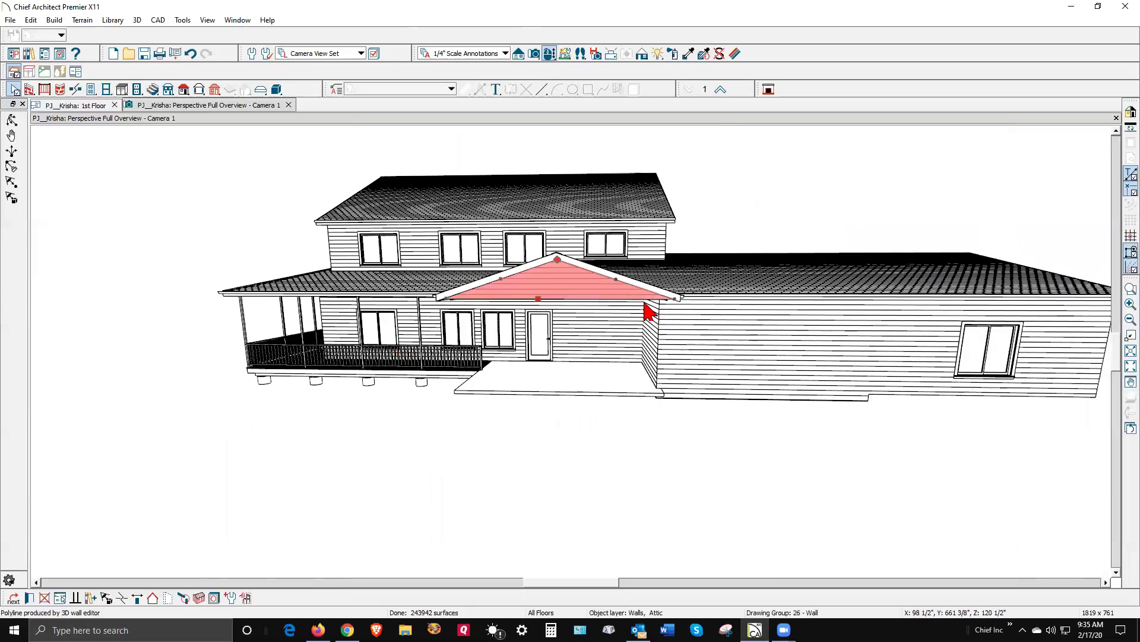
left_click(32, 593)
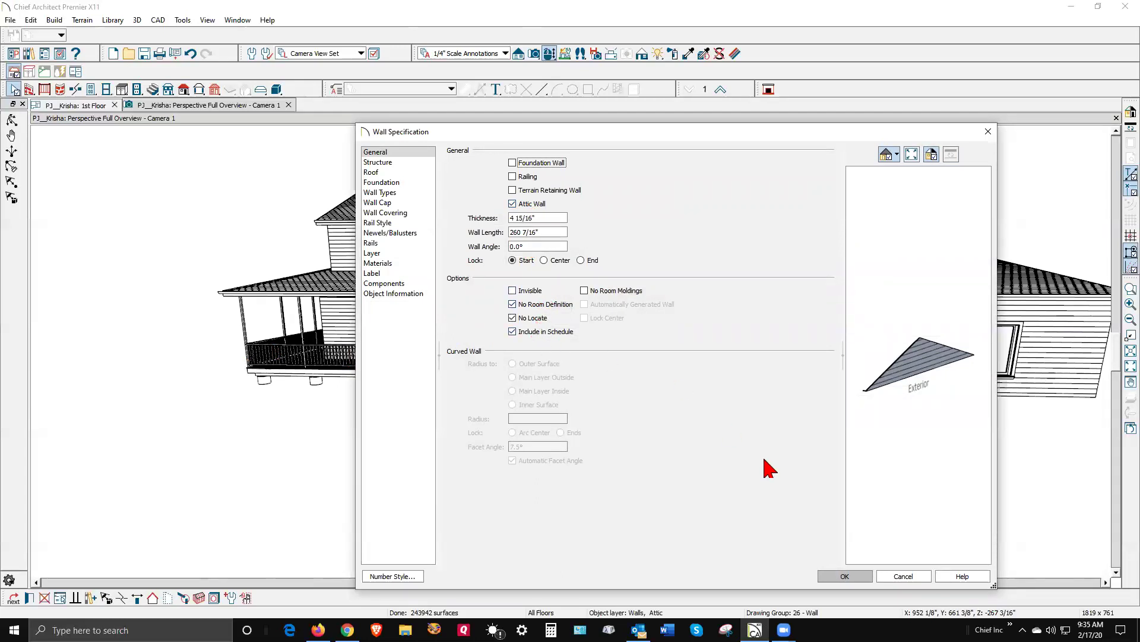
left_click(850, 575)
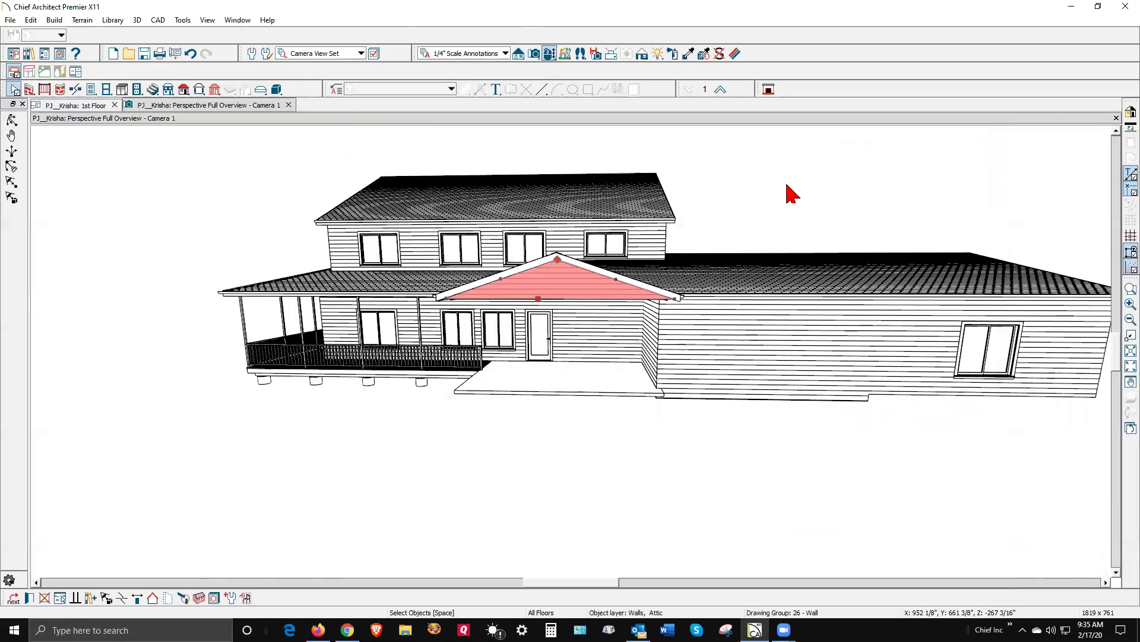
left_click(792, 196)
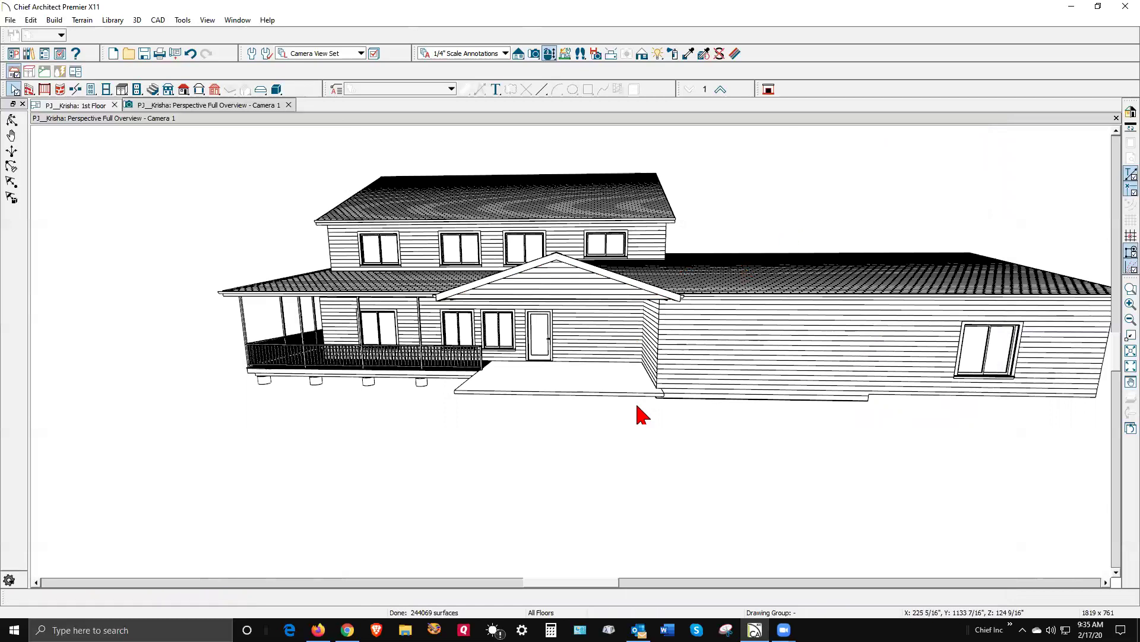
scroll(502, 403, "down", 1)
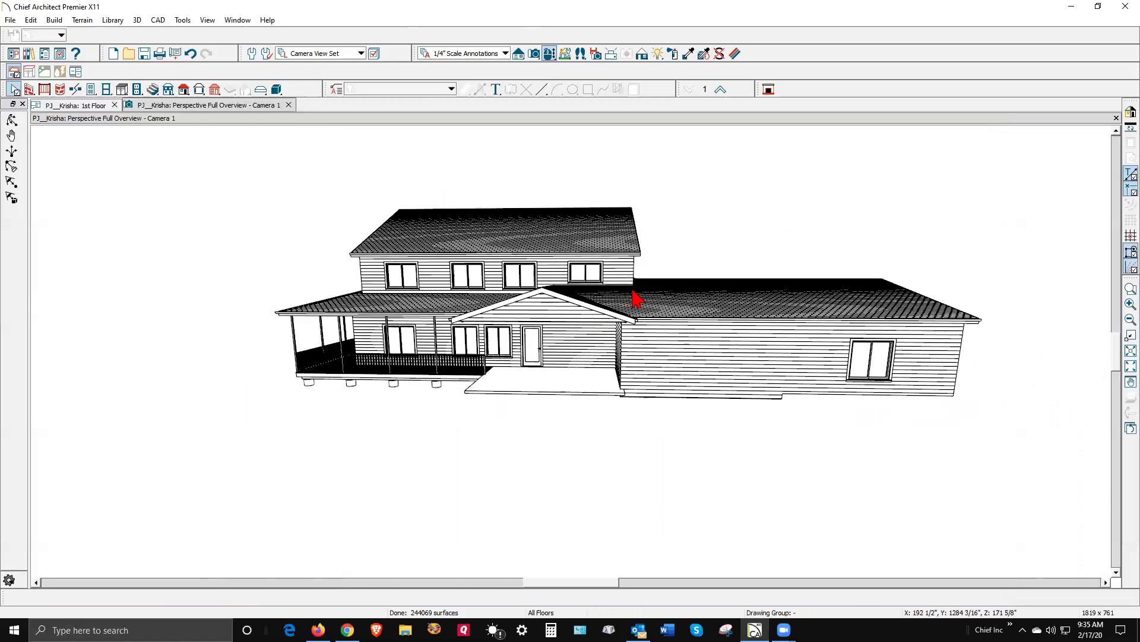